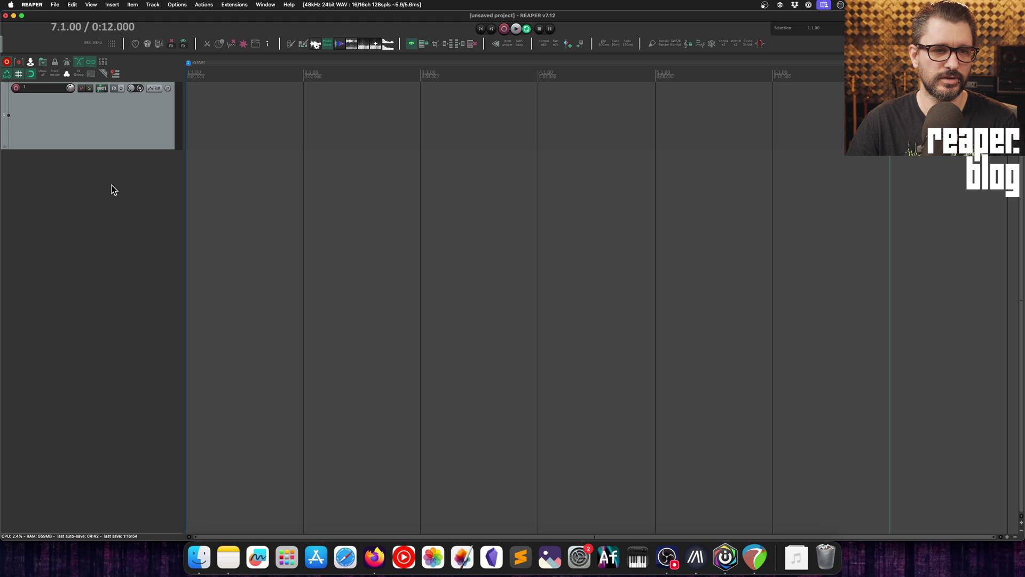
- Show the mixer, add track 2, and switch its mixer strip to layout B
key(super+m)
key(super+t)
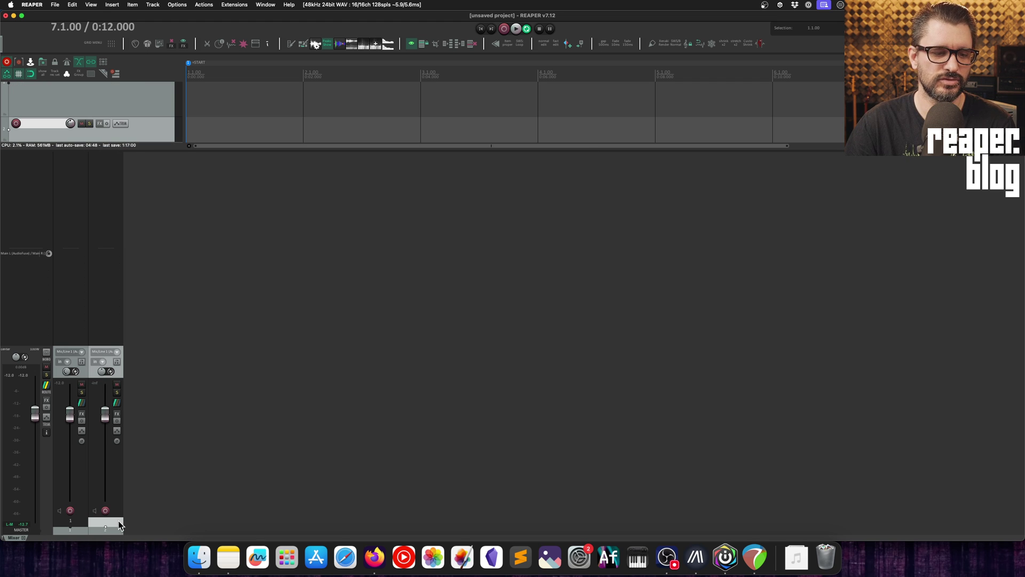
right_click(118, 490)
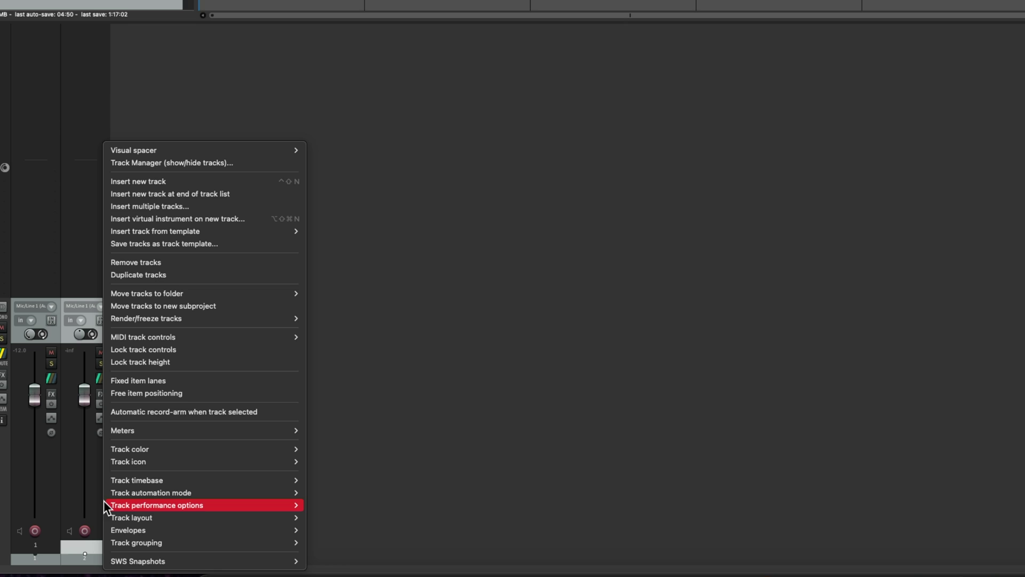
mouse_move(137, 500)
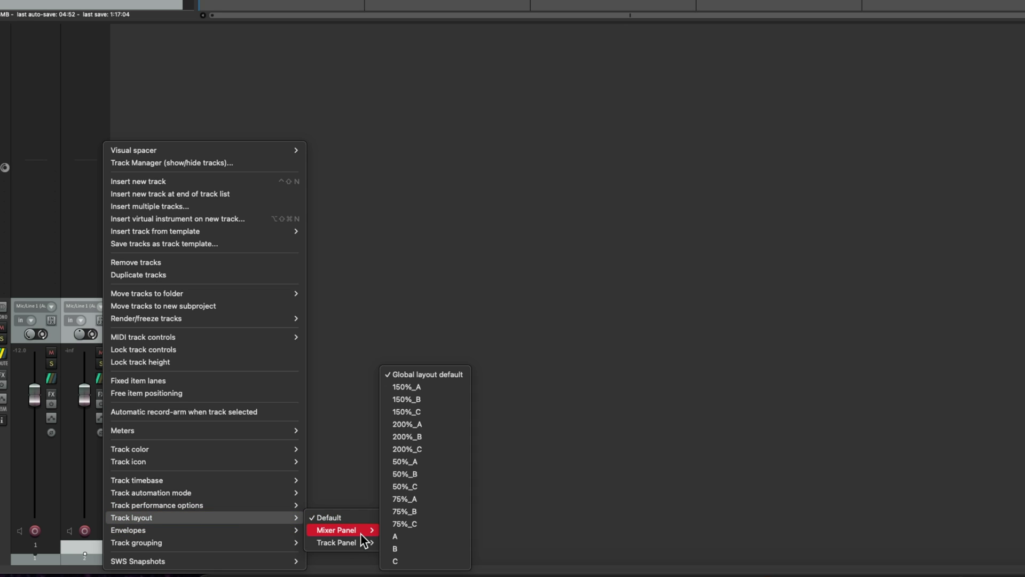
mouse_move(363, 530)
click(406, 548)
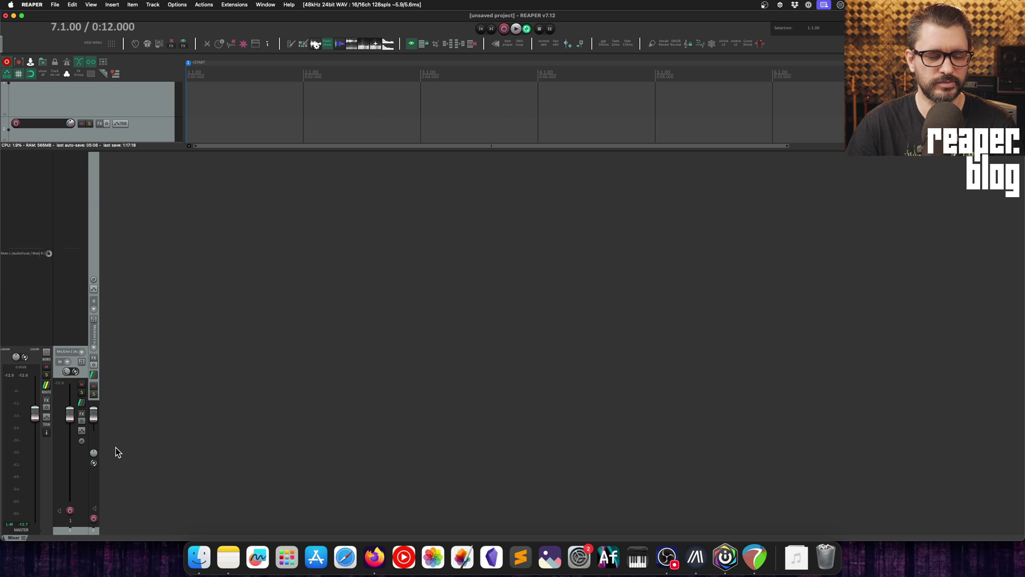
- Insert ReaEQ on track 2 from the FX browser and close its plugin window
click(93, 358)
double_click(900, 466)
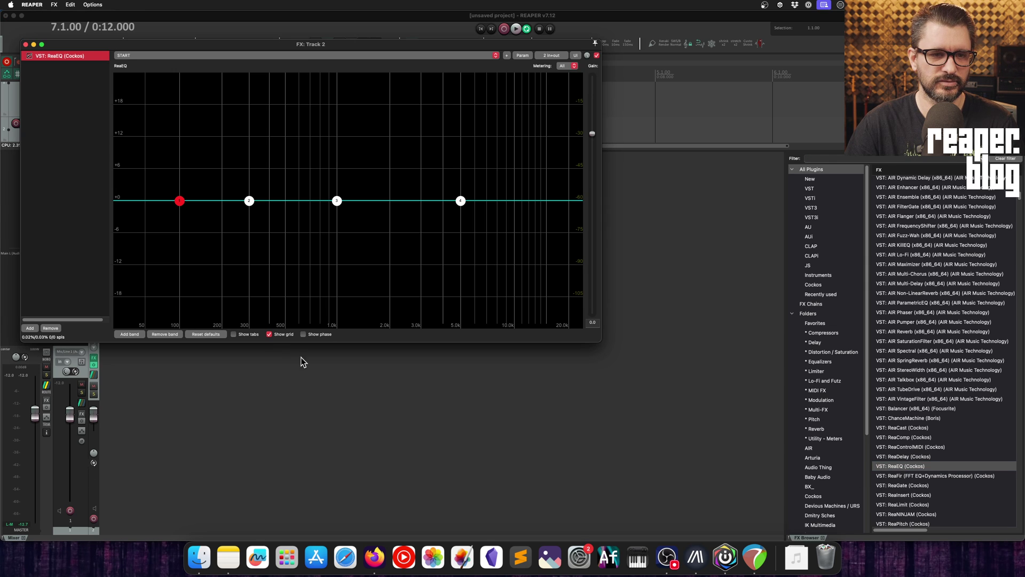
click(27, 44)
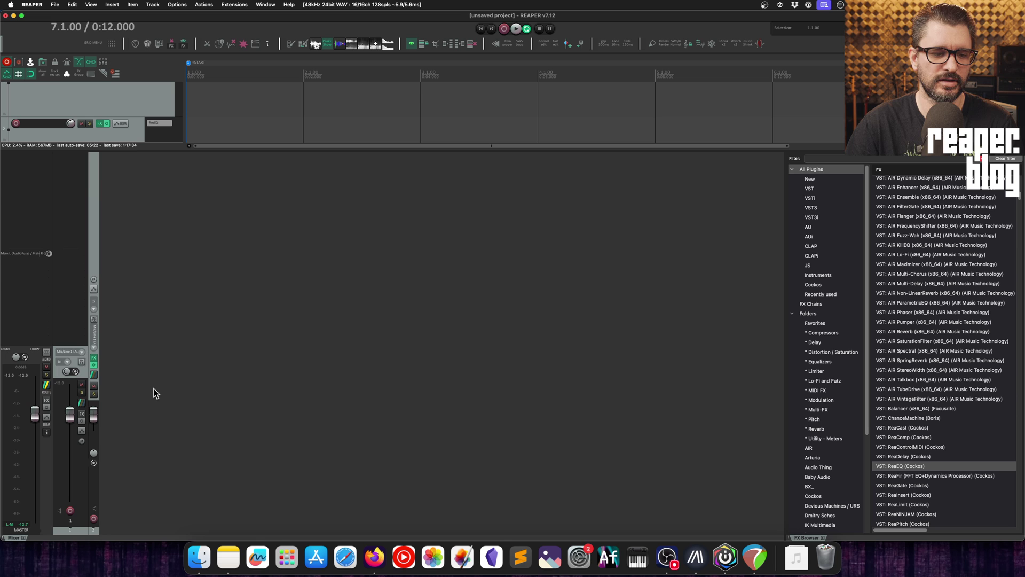
- Add track 3 from the mixer and give its mixer strip layout C
double_click(150, 403)
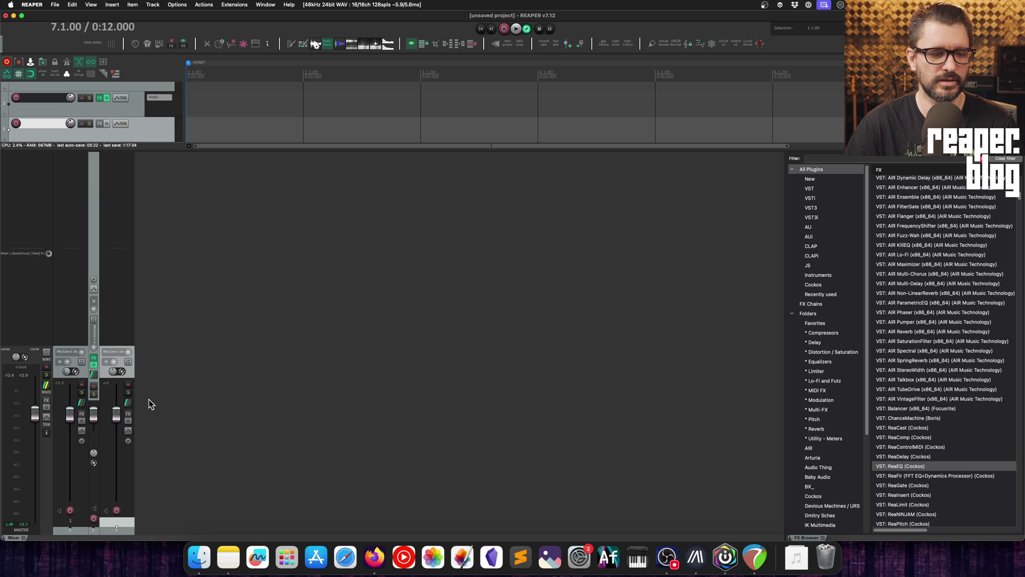
right_click(127, 506)
mouse_move(185, 509)
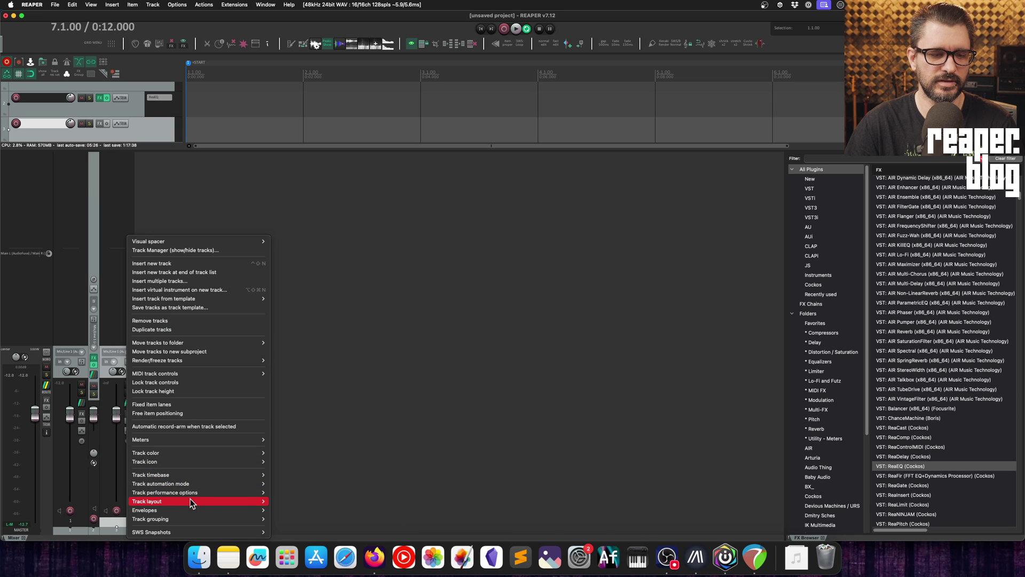
mouse_move(299, 510)
click(360, 531)
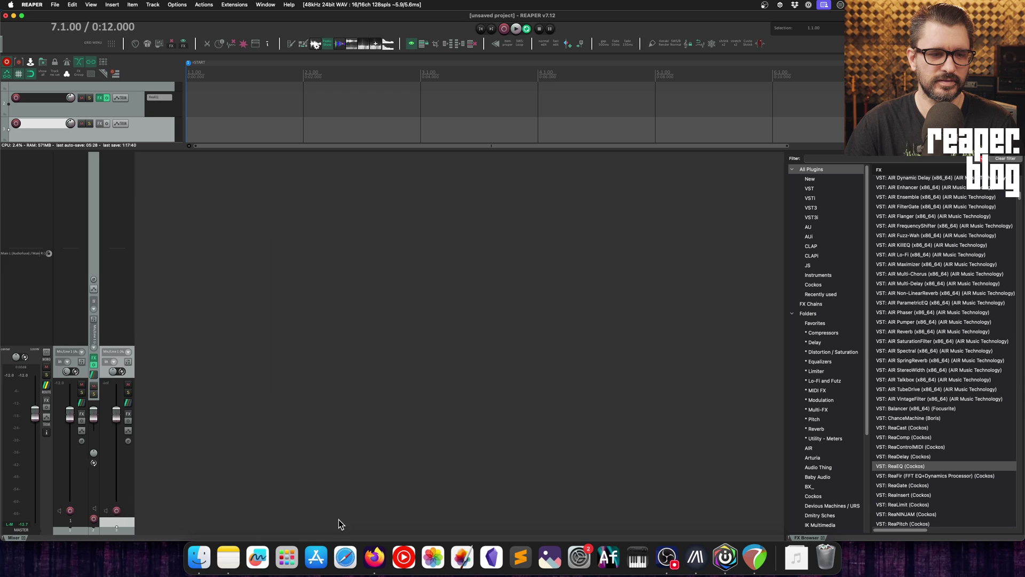
click(248, 462)
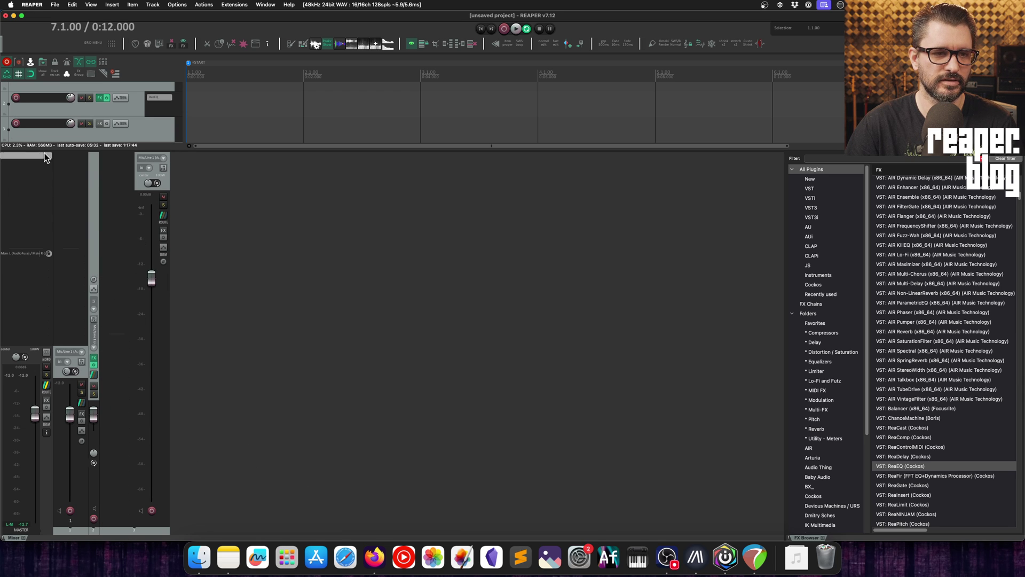
- Add ReaEQ to tracks 1 and 3, close the FX windows, and reselect track 2
click(85, 487)
key(Return)
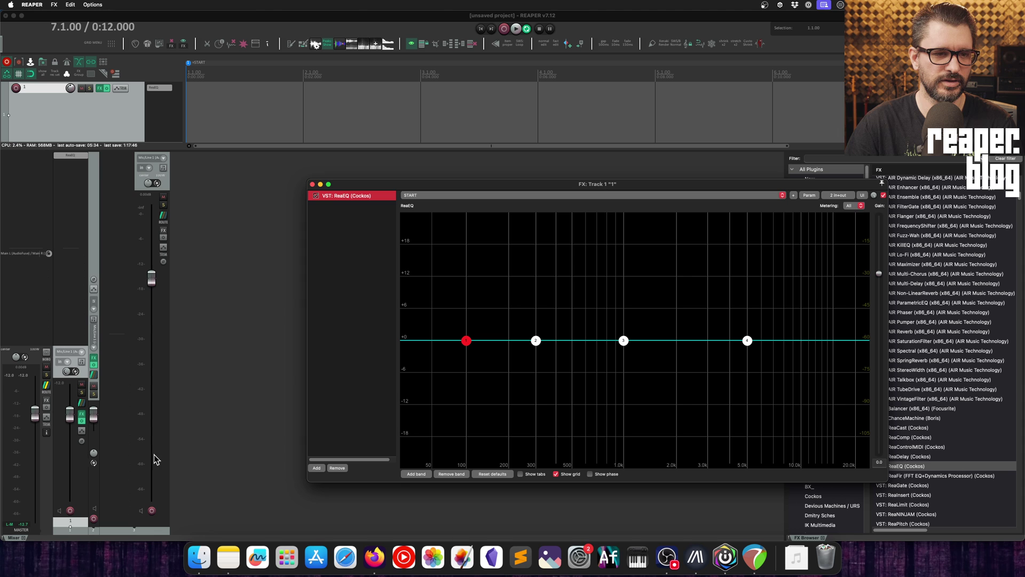
click(153, 530)
key(super+v)
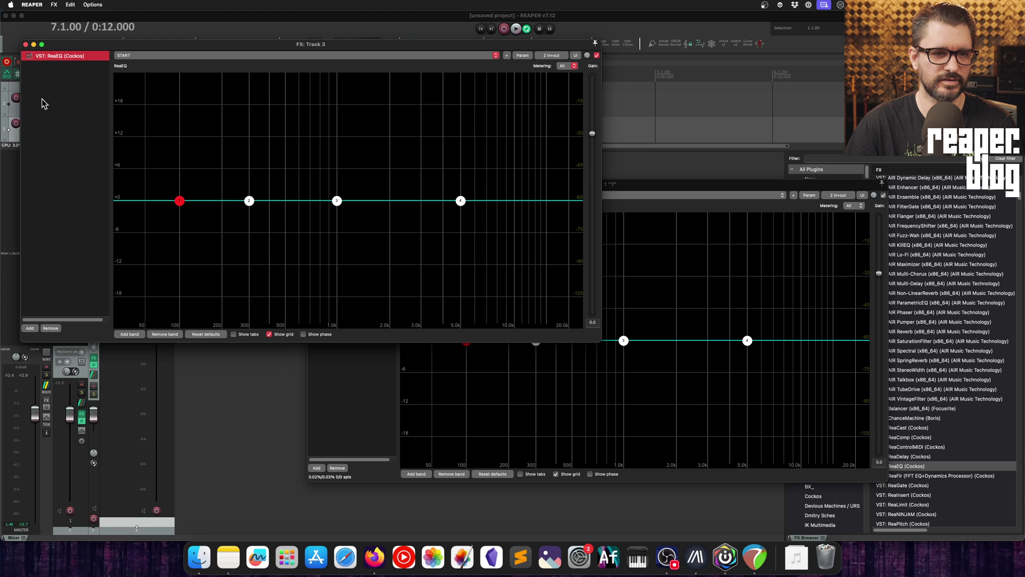
key(Escape)
click(312, 184)
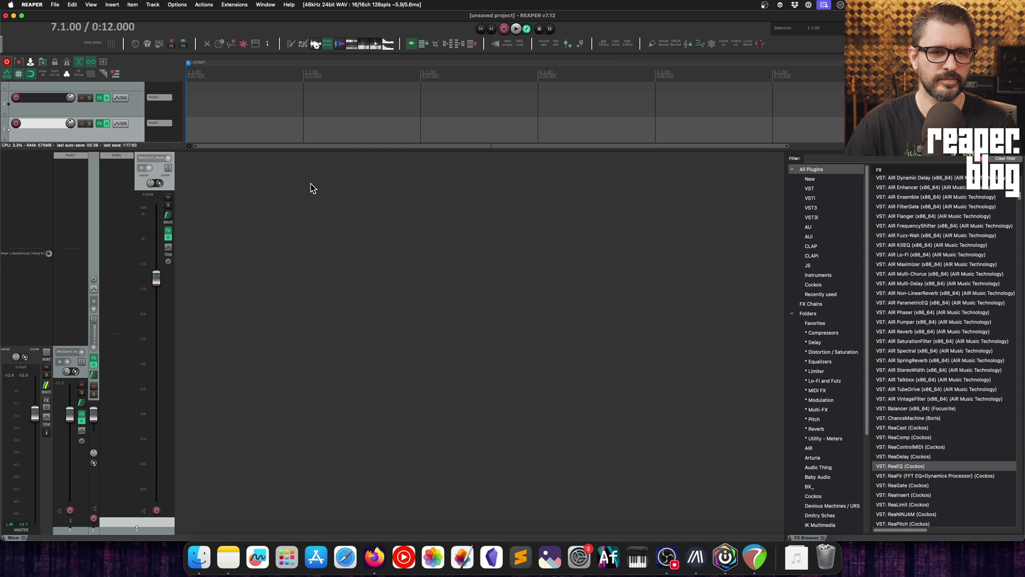
click(101, 216)
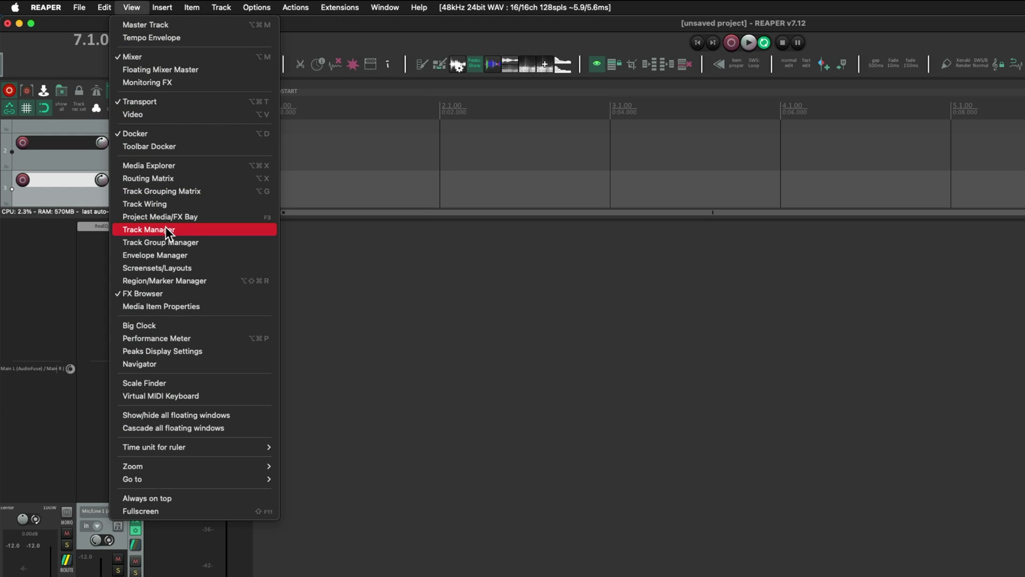
- Open the Track Manager, drop ReaDelay from the Delay folder onto track 2, then remove it
click(166, 228)
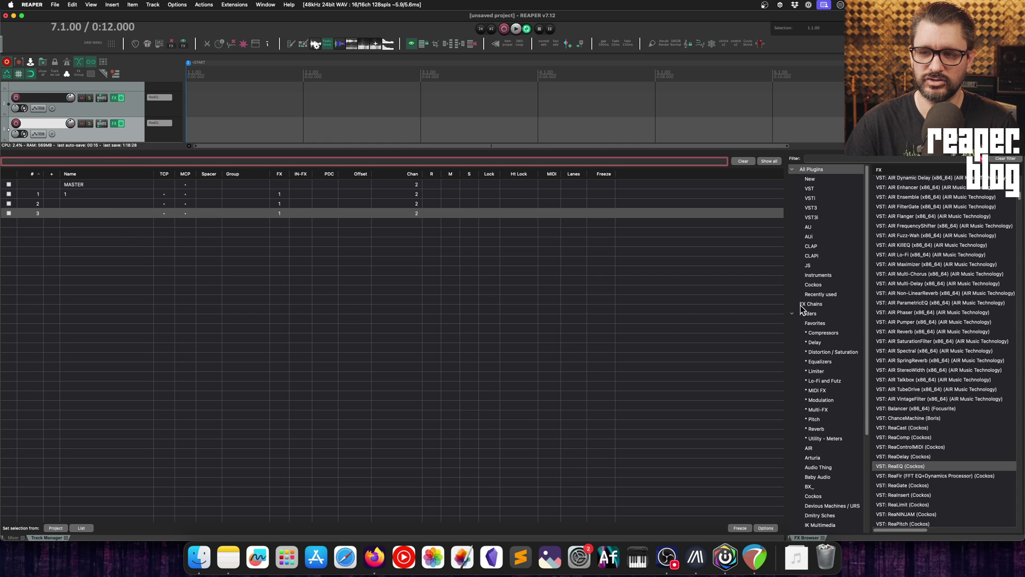
click(821, 344)
click(908, 210)
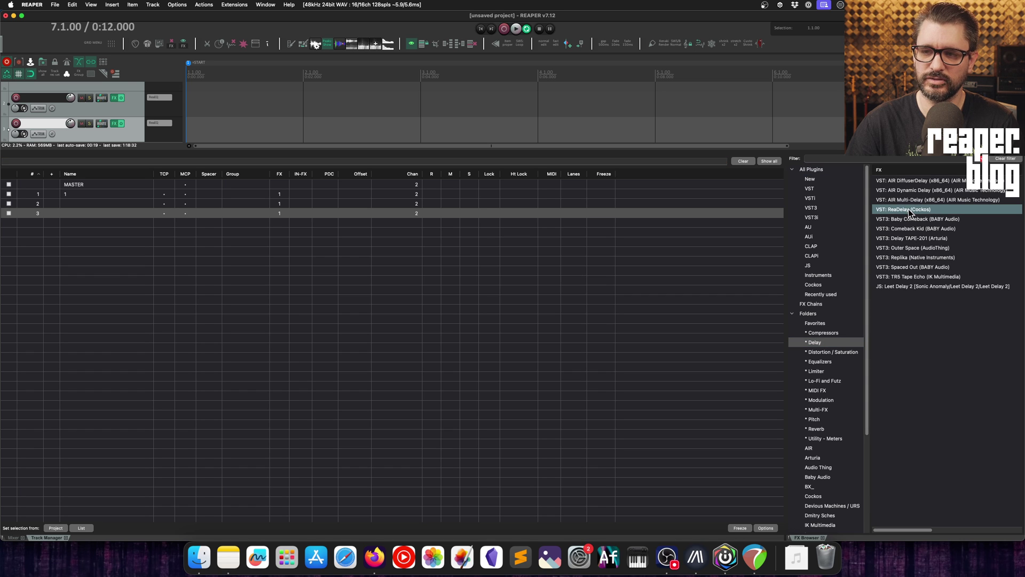
drag(908, 209, 247, 188)
drag(172, 194, 139, 203)
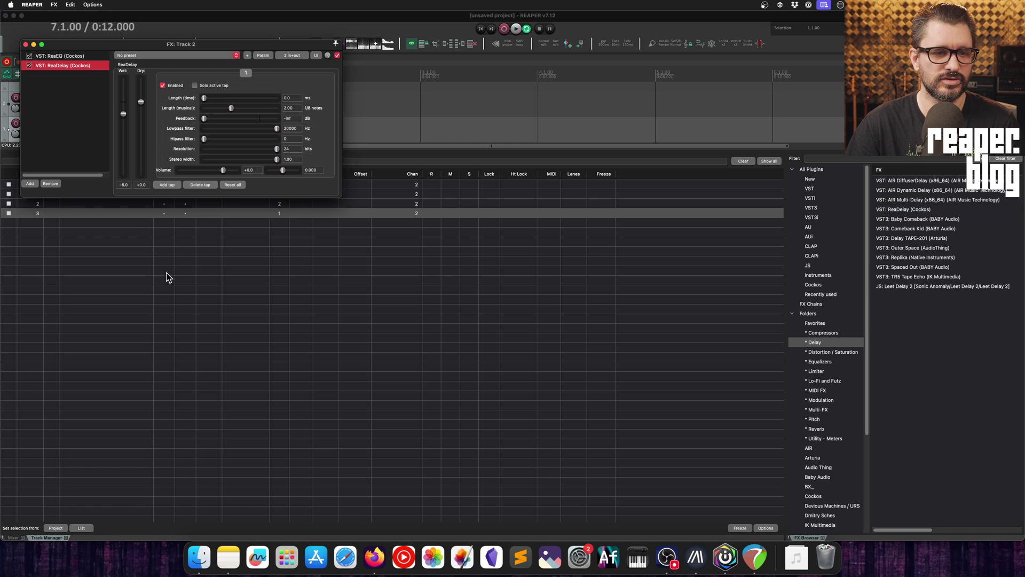
click(51, 184)
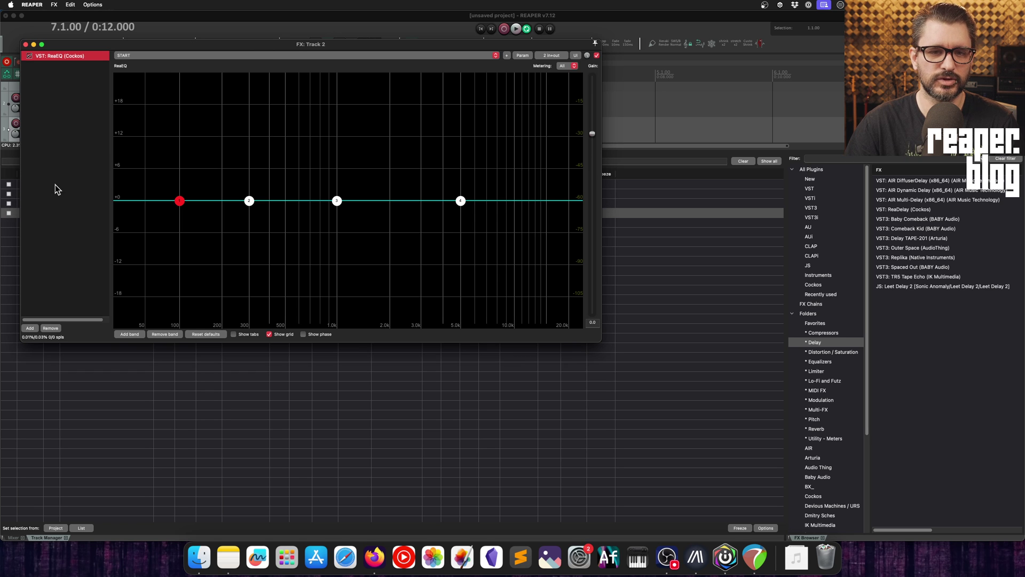
click(25, 44)
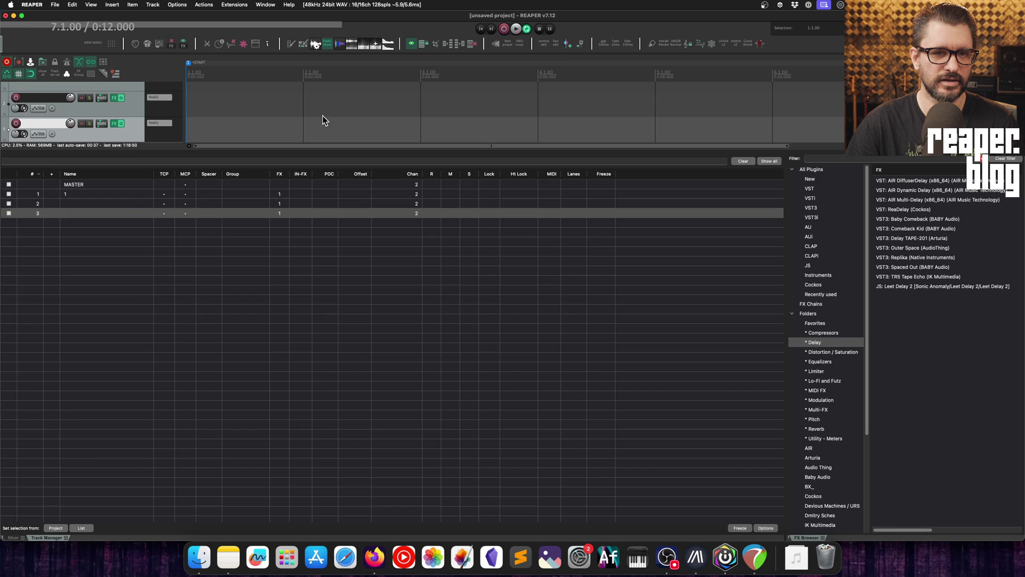
- Show the mixer, float the Track Manager, and add new tracks up to 28
key(super+m)
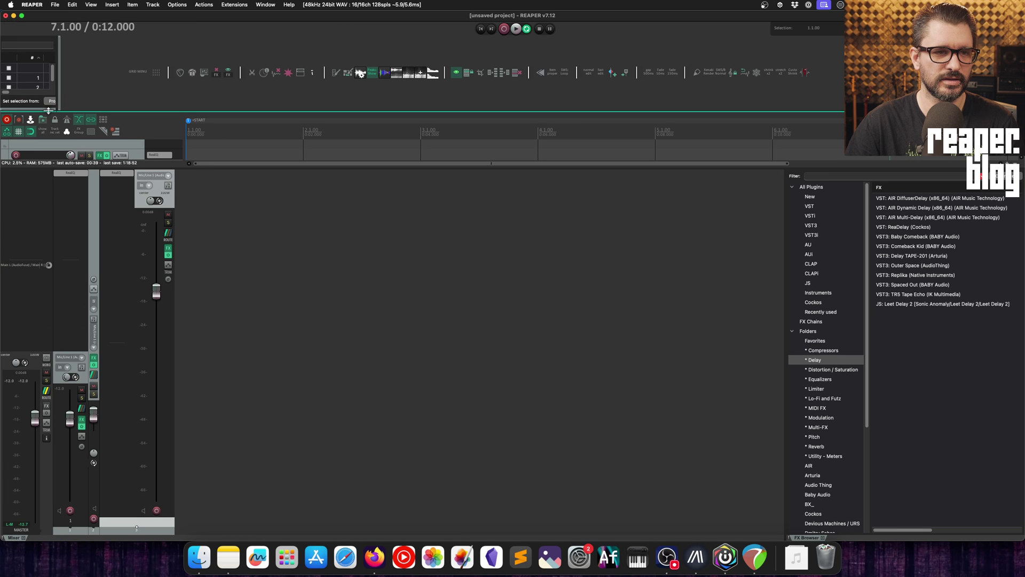
drag(48, 111, 31, 188)
right_click(30, 185)
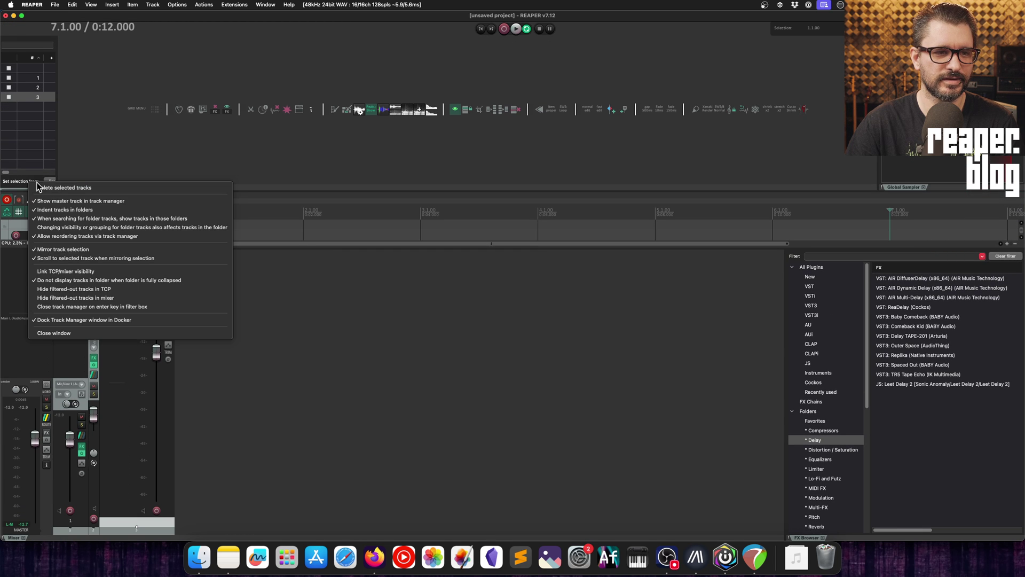
click(82, 320)
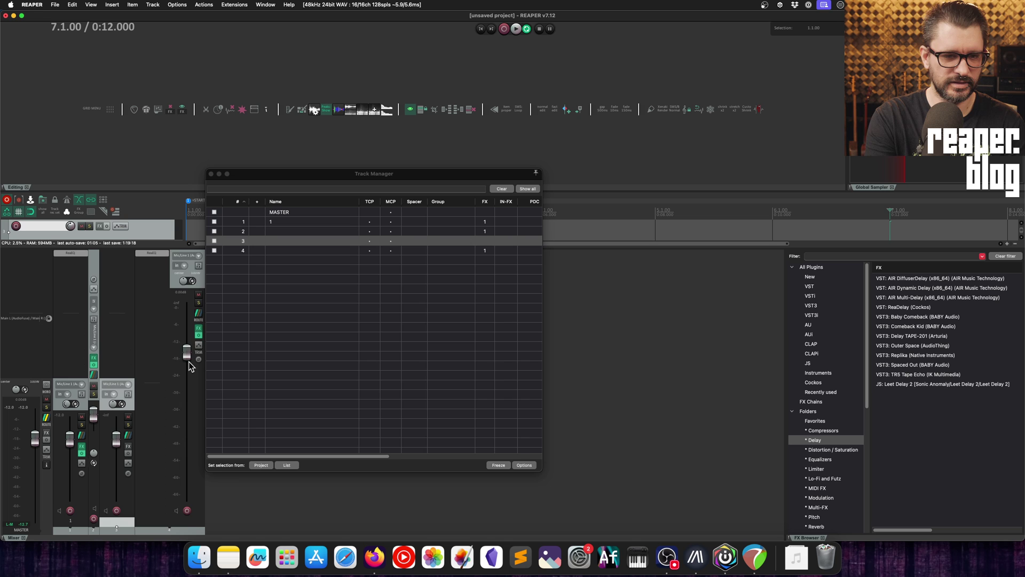
key(super+t)
key(super+t)
key(super+t)
key(super+t)
key(super+t)
key(super+t)
key(super+t)
key(super+t)
key(super+t)
key(super+t)
key(super+t)
key(super+t)
key(super+t)
key(super+t)
key(super+t)
key(super+t)
key(super+t)
key(super+t)
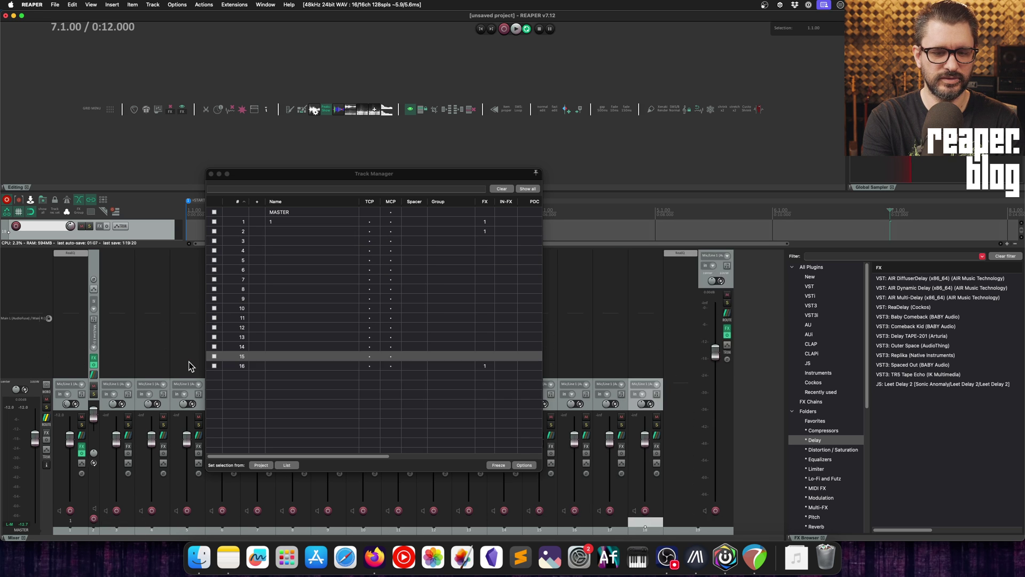
key(super+t)
key(super+t)
key(super+t)
key(super+t)
key(super+t)
key(super+t)
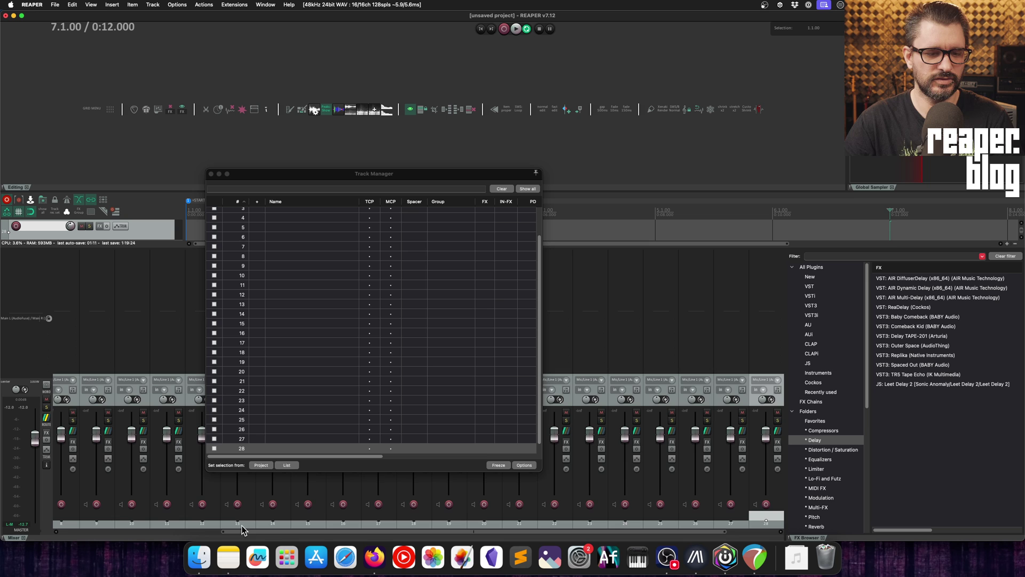
- Send track 1 to track 28, then dock the Track Manager back above the mixer
drag(246, 532, 31, 535)
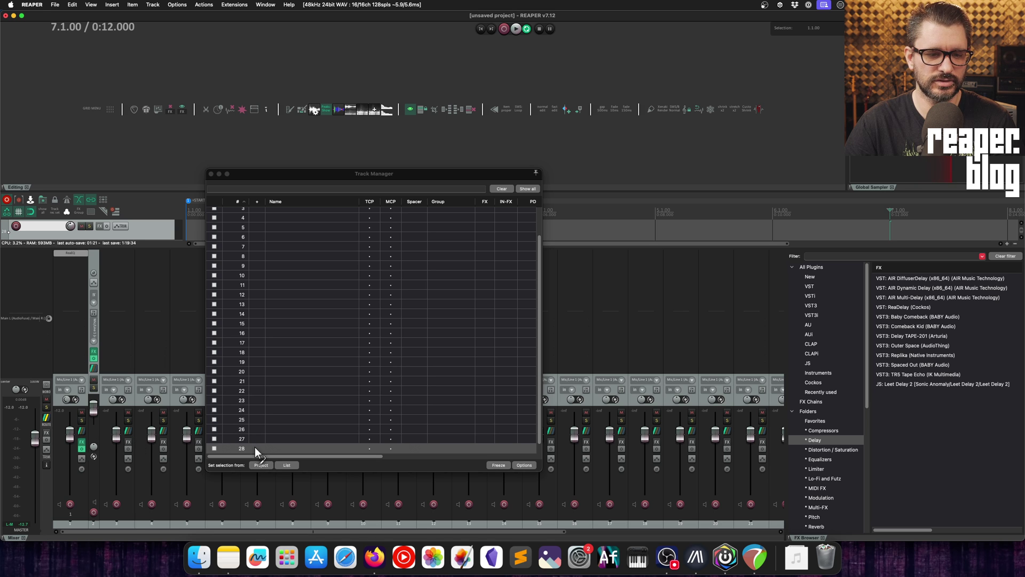
drag(255, 447, 257, 447)
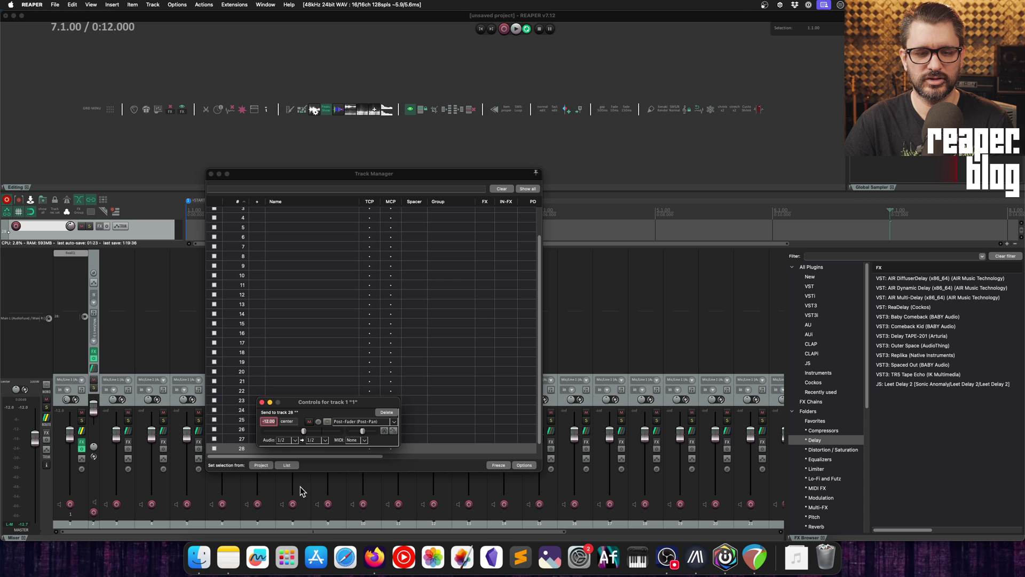
click(262, 401)
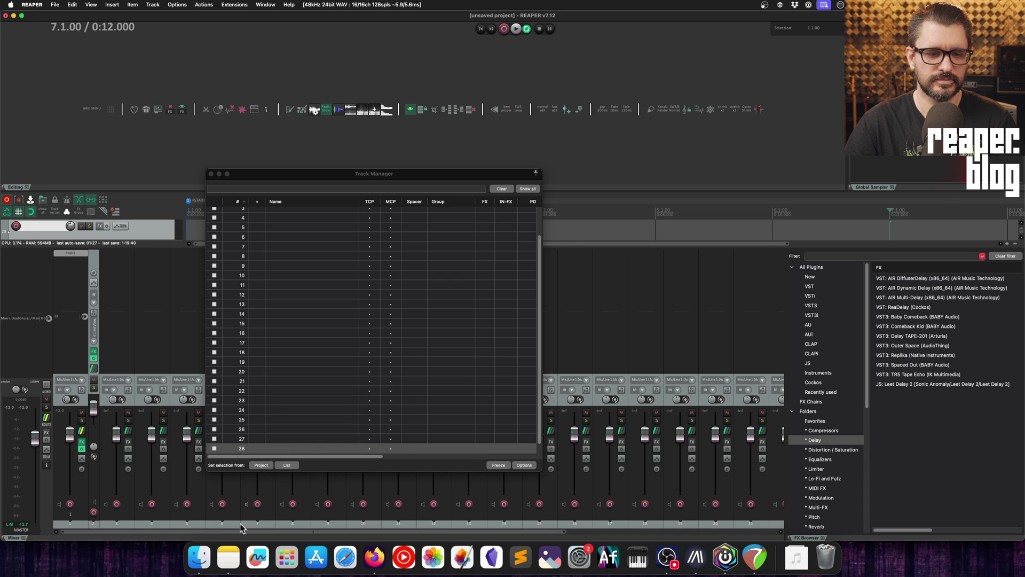
drag(321, 183, 279, 178)
right_click(338, 460)
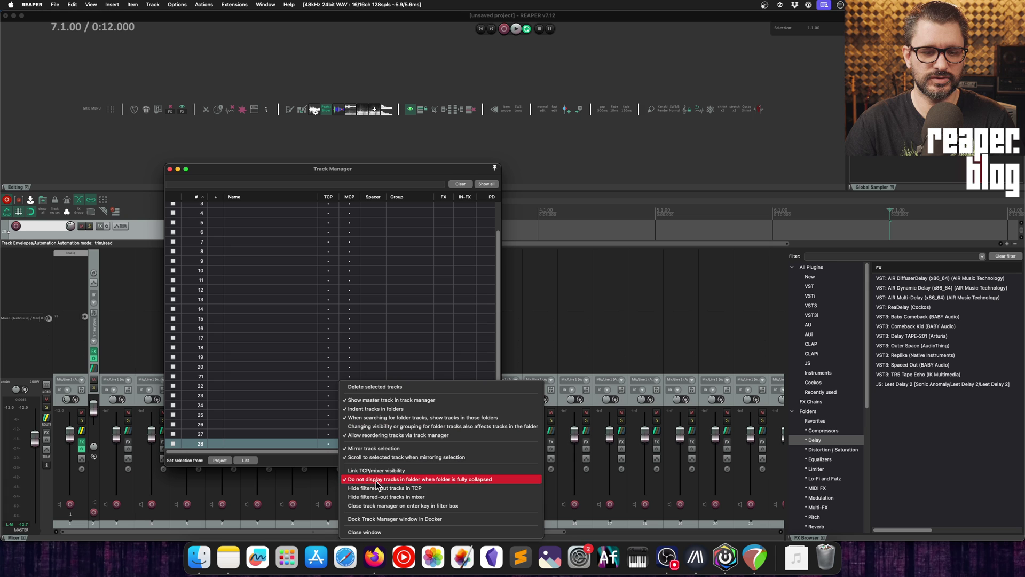
click(371, 519)
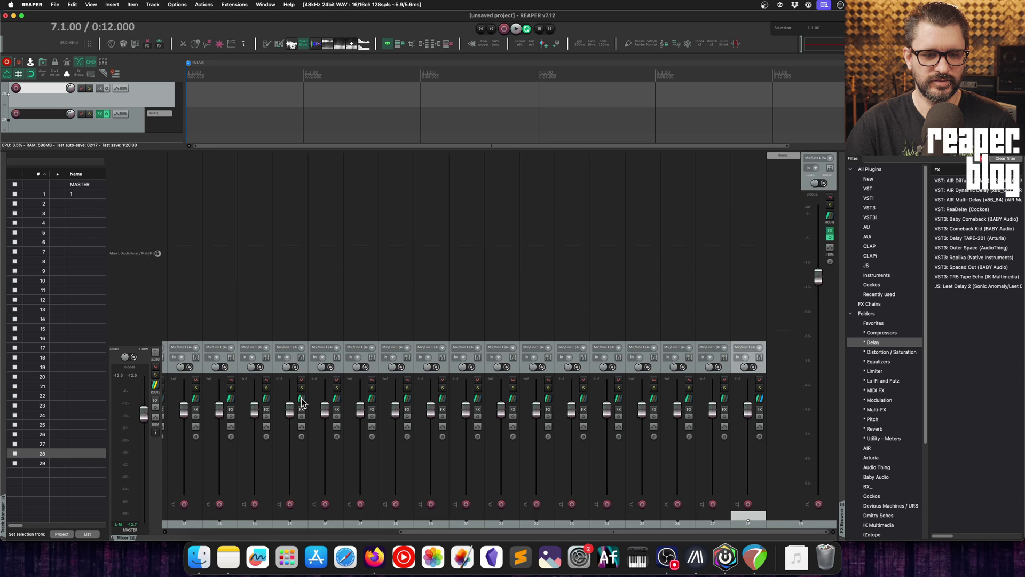
- Create a send to track 15, close its controls window, and scroll the mixer back left
scroll(299, 406, left, 5)
click(37, 197)
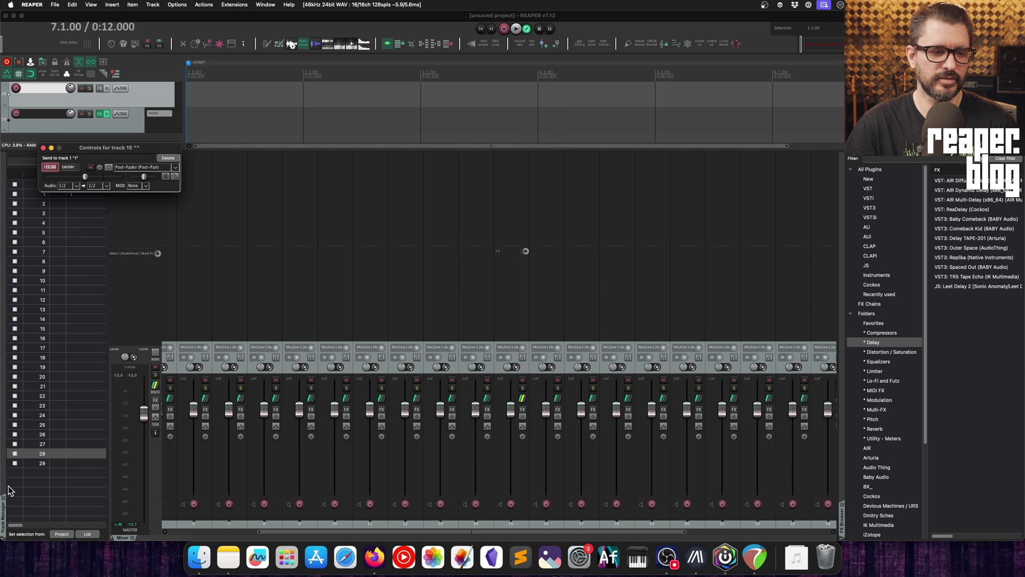
drag(66, 152, 107, 151)
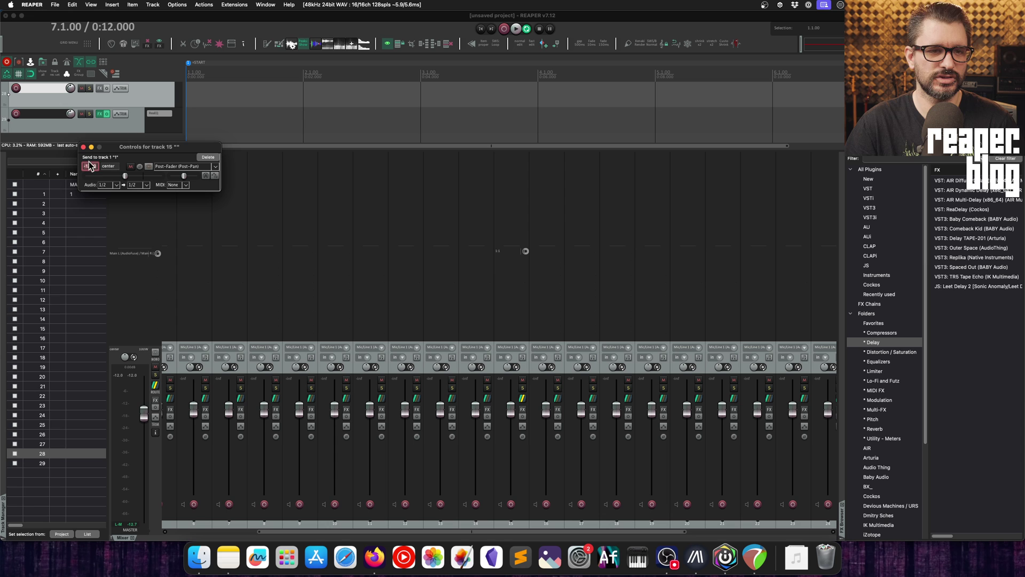
click(83, 147)
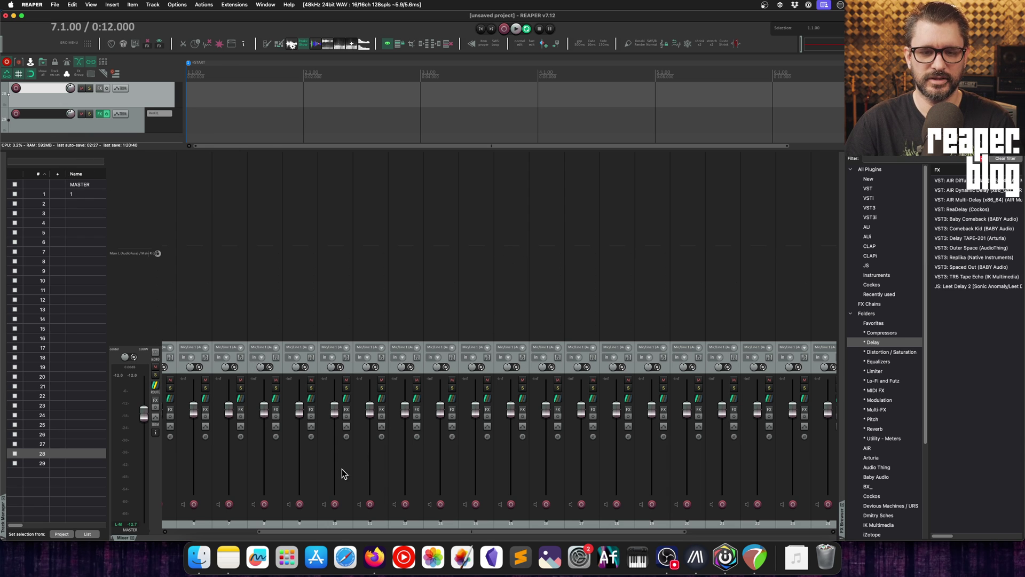
drag(262, 533, 157, 526)
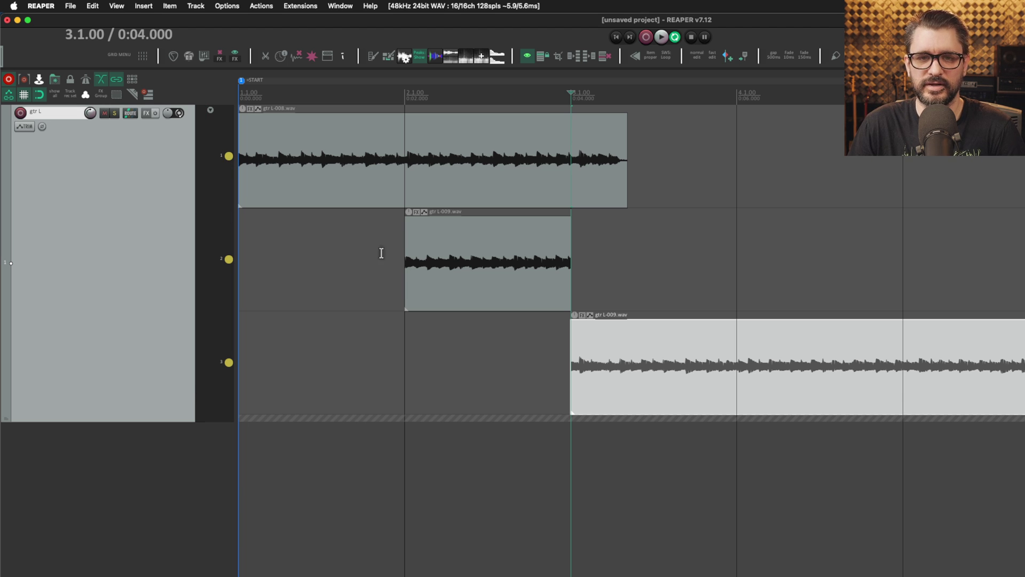
- Play from 2.1.00, then enable 'higher numbered lanes mask playback of lower lanes' on lane 1
click(400, 98)
key(space)
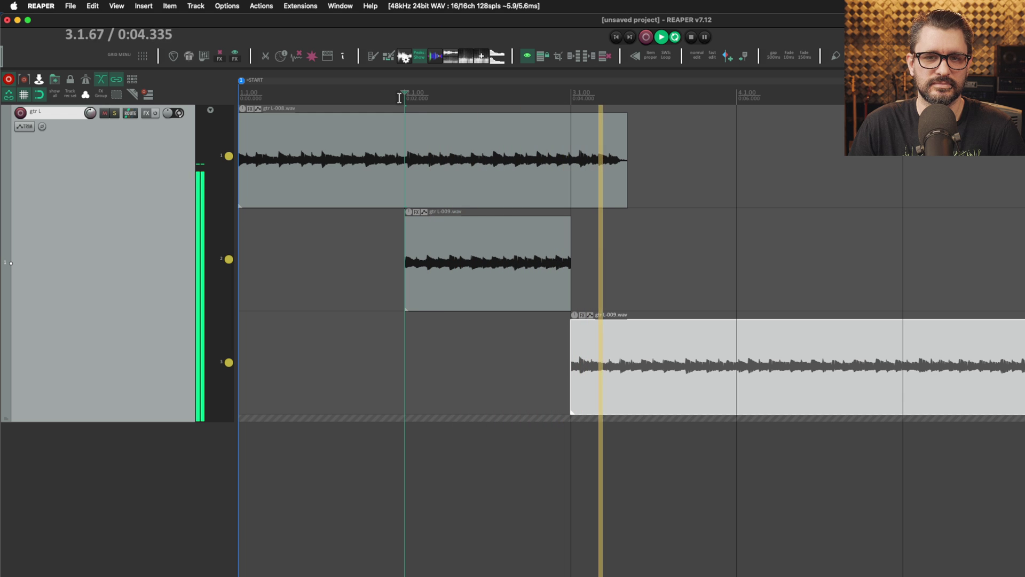
key(space)
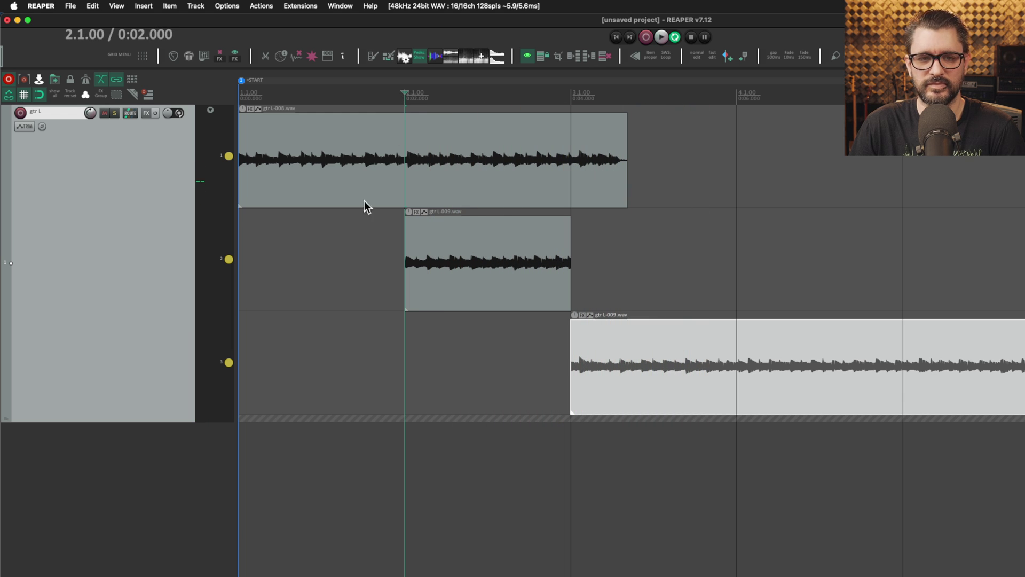
right_click(211, 168)
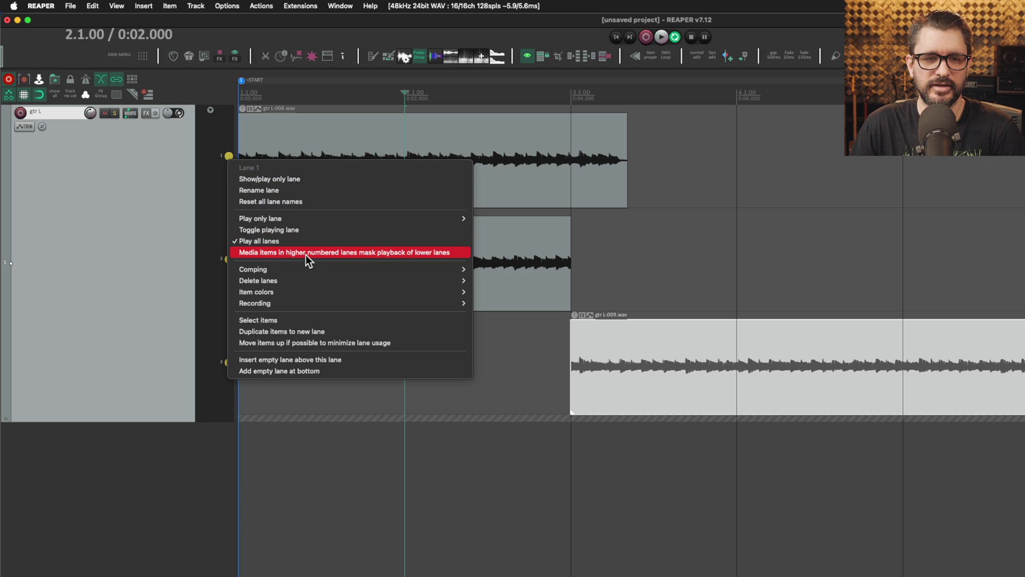
click(369, 253)
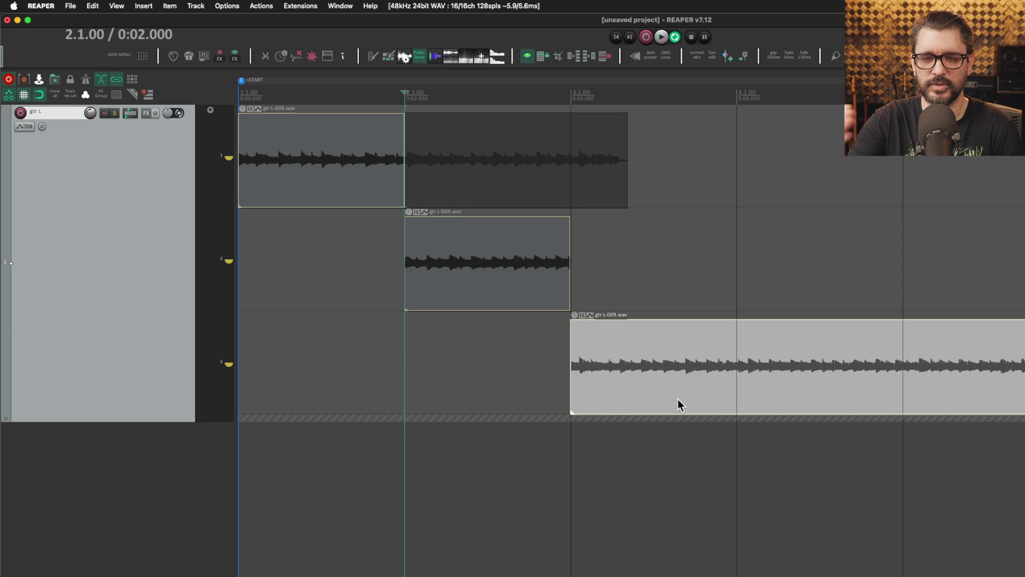
- Set the grid to 1/4, move the lane 2 take to 1.3.00, and keep lane 3 at 3.1.00
drag(804, 405, 668, 369)
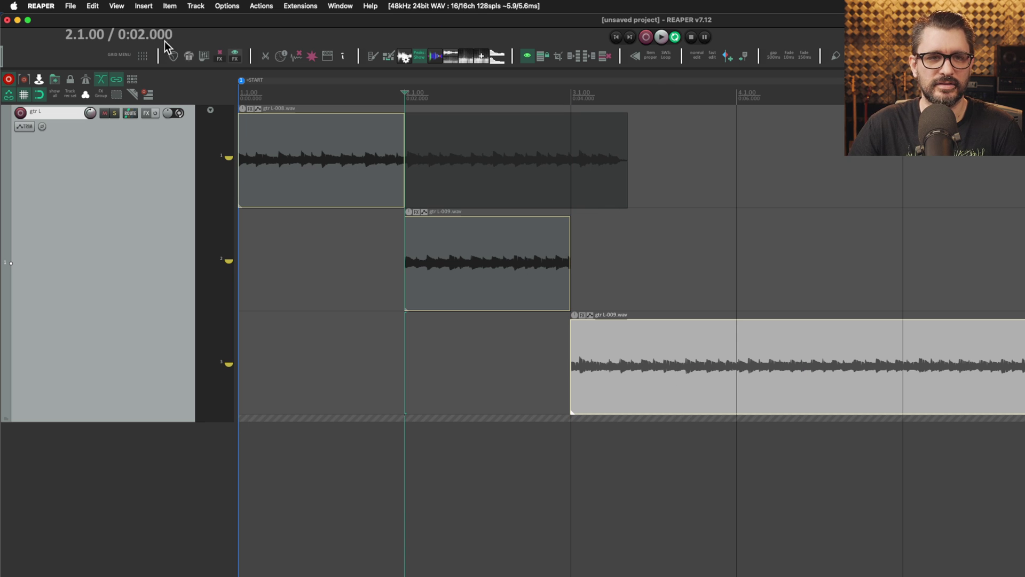
click(120, 55)
click(166, 186)
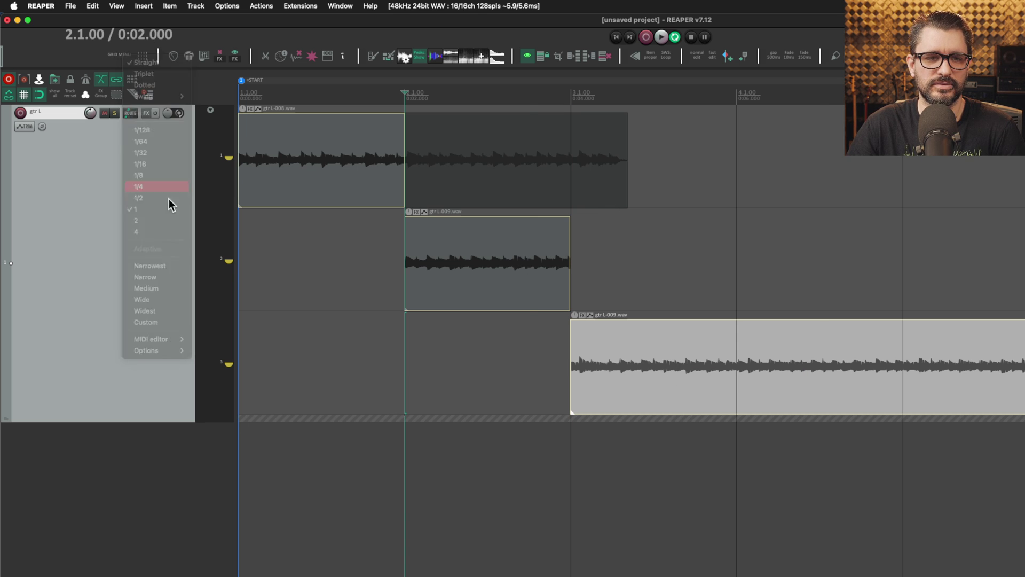
drag(680, 374, 592, 368)
drag(463, 279, 347, 278)
drag(567, 342, 646, 348)
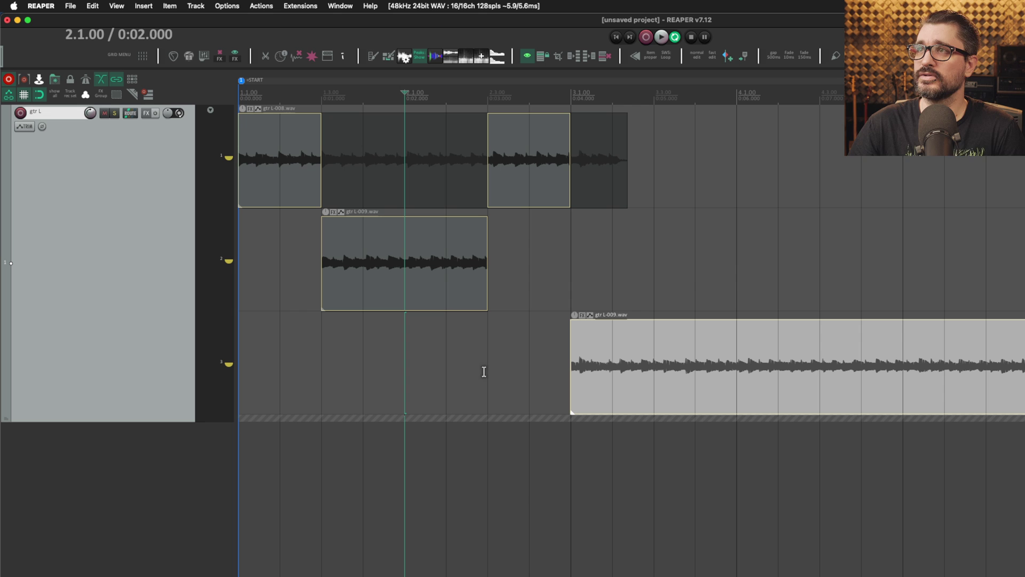
- Play back from 1.2.00 to hear the masked lanes
click(279, 95)
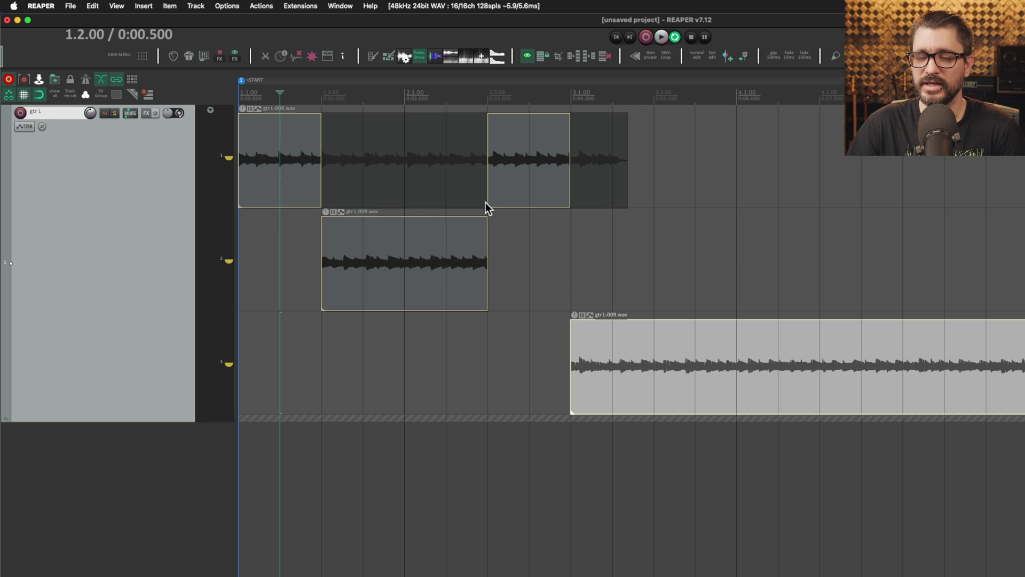
key(space)
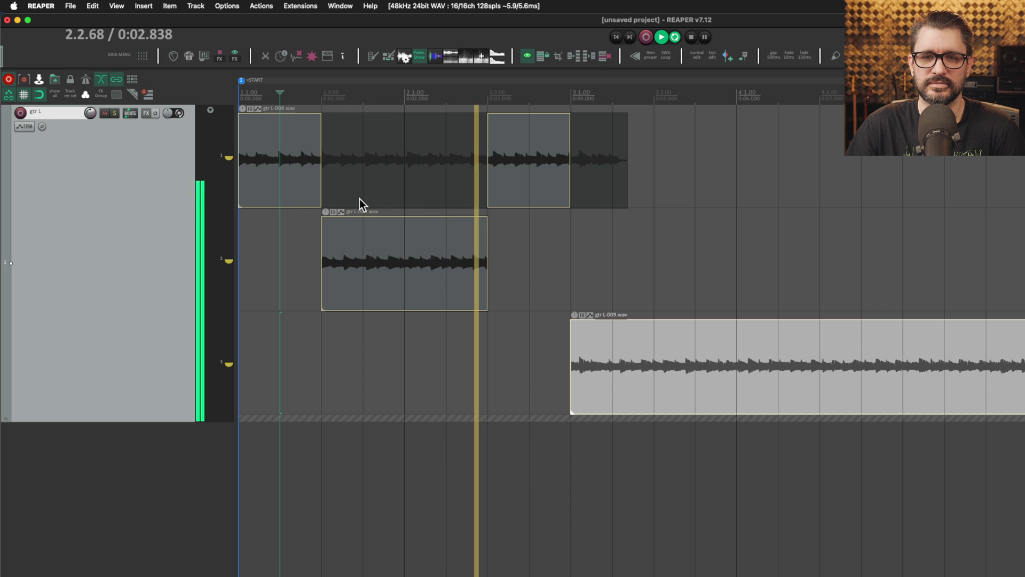
key(space)
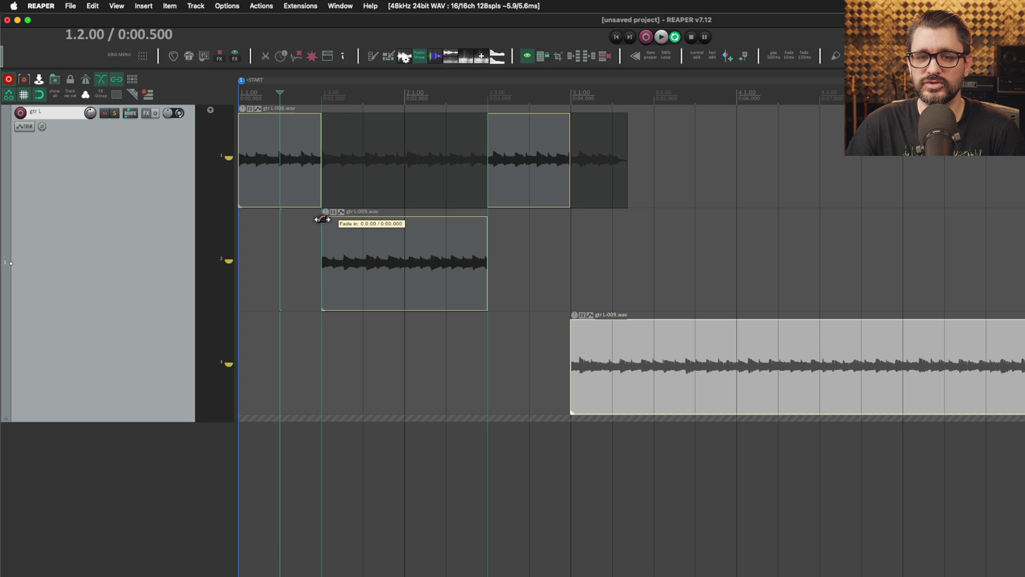
- Give the lane 2 take long fade-in and fade-out curves and play them back
drag(321, 220, 412, 224)
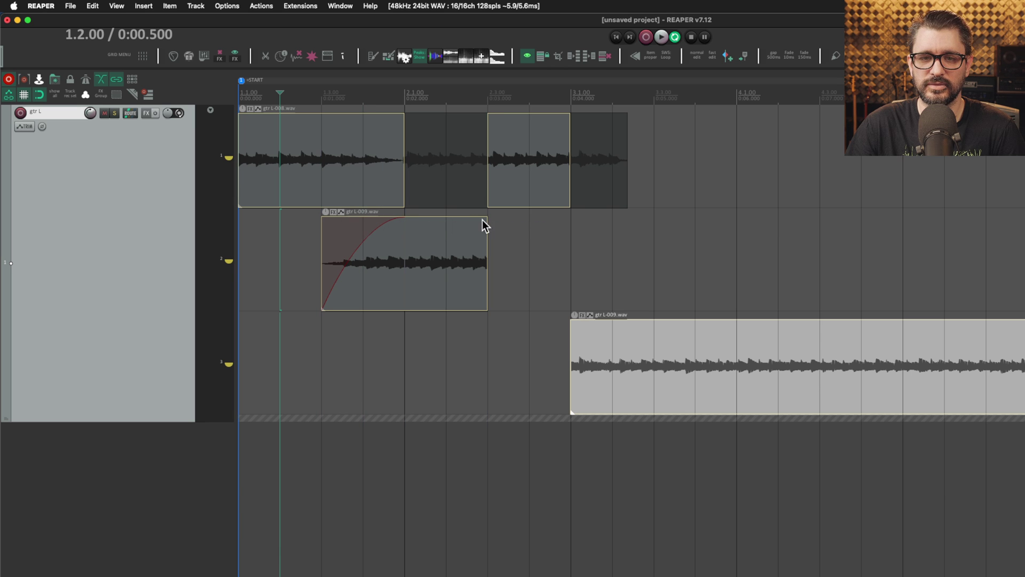
drag(487, 218, 459, 213)
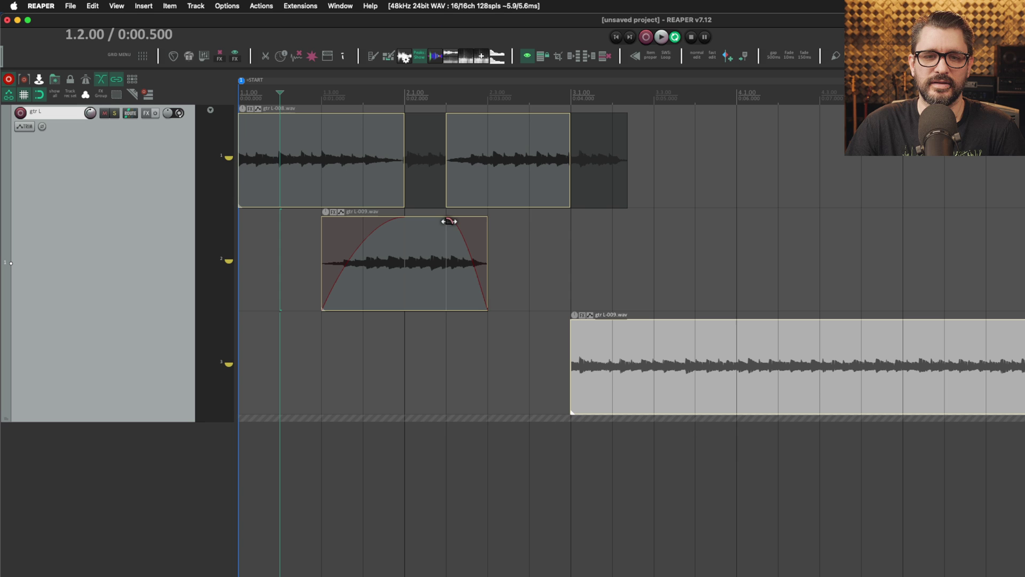
mouse_move(458, 236)
mouse_down()
mouse_move(470, 222)
mouse_move(452, 223)
mouse_move(454, 239)
mouse_up()
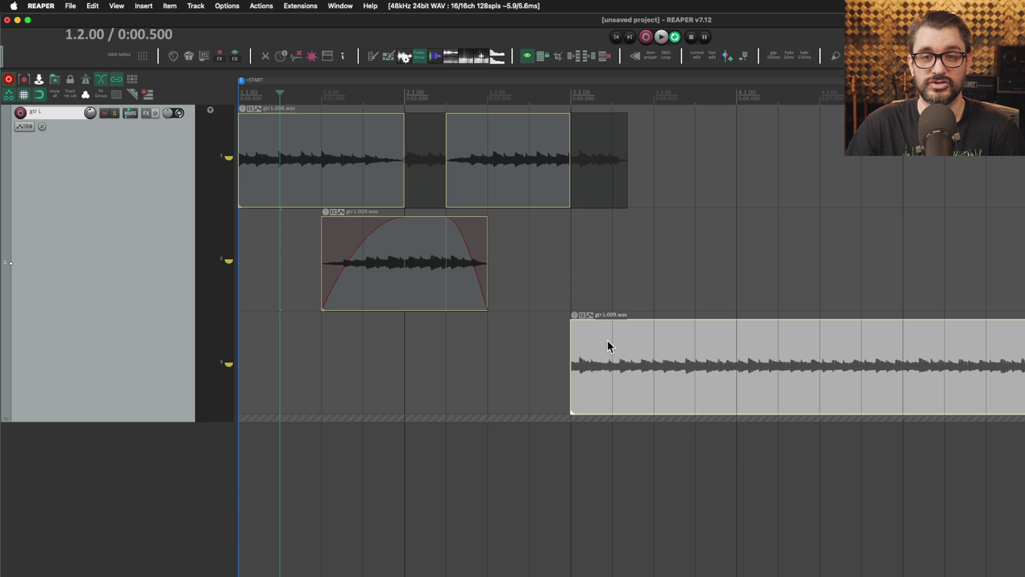
click(564, 325)
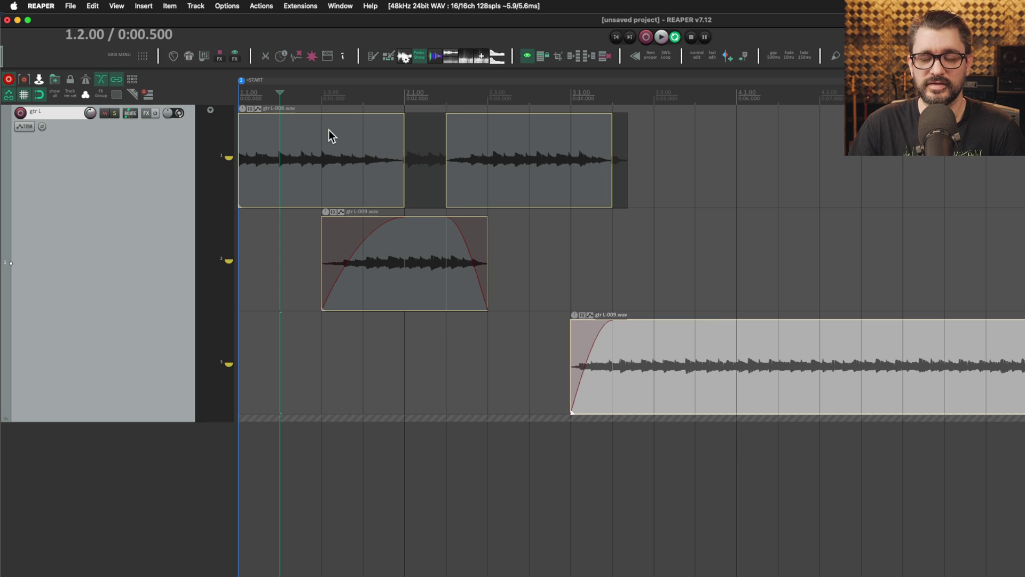
key(space)
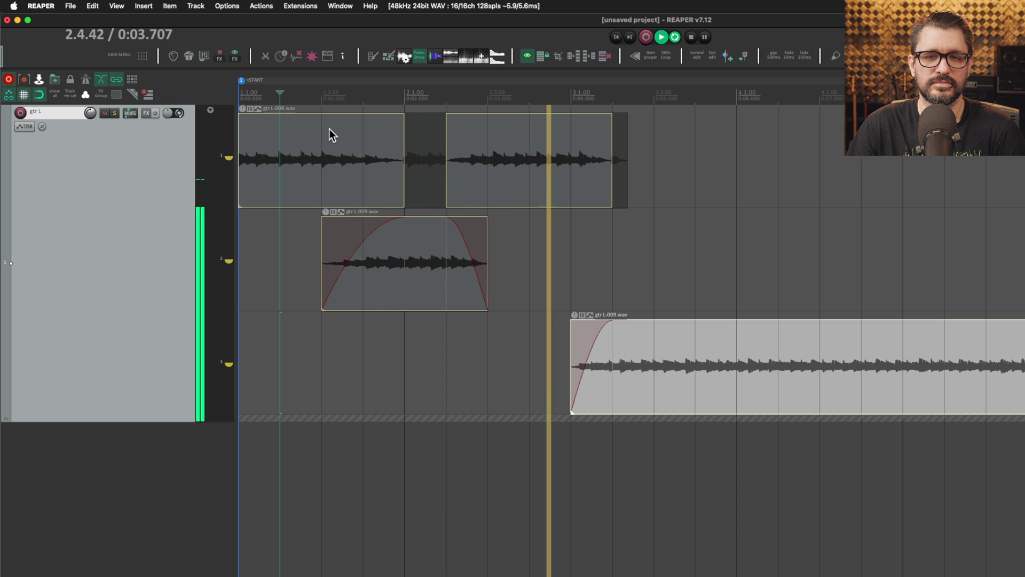
key(space)
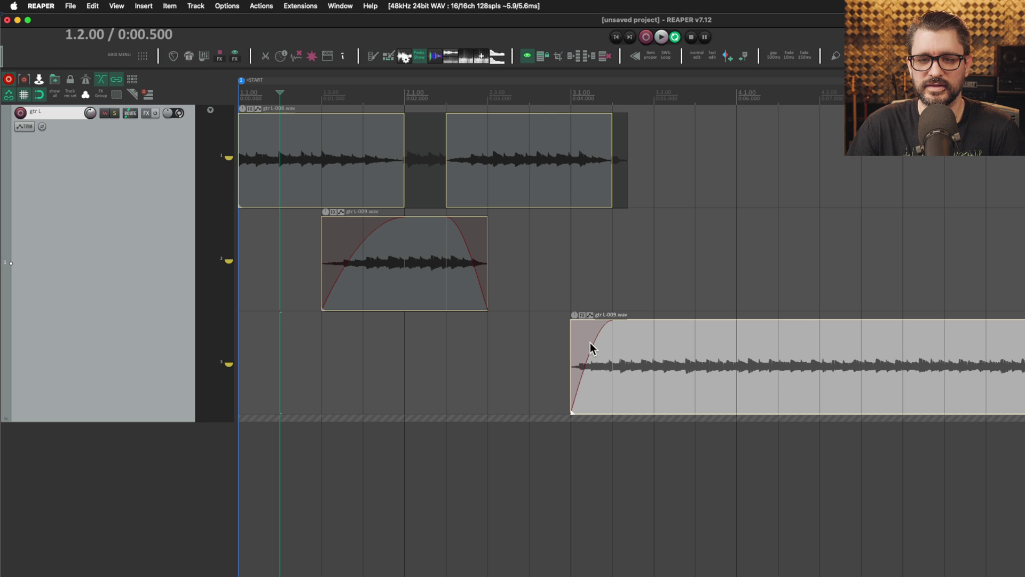
- Undo the last change, add a short fade-out to lane 1's take and a short fade-in to lane 3's
key(super+z)
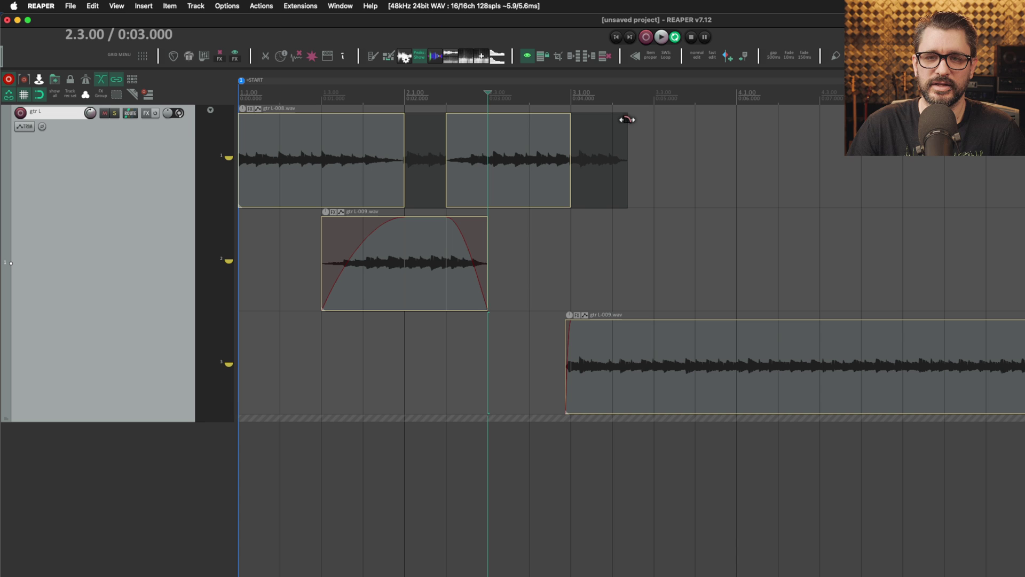
mouse_move(627, 119)
mouse_down()
mouse_move(614, 118)
mouse_move(630, 117)
mouse_up()
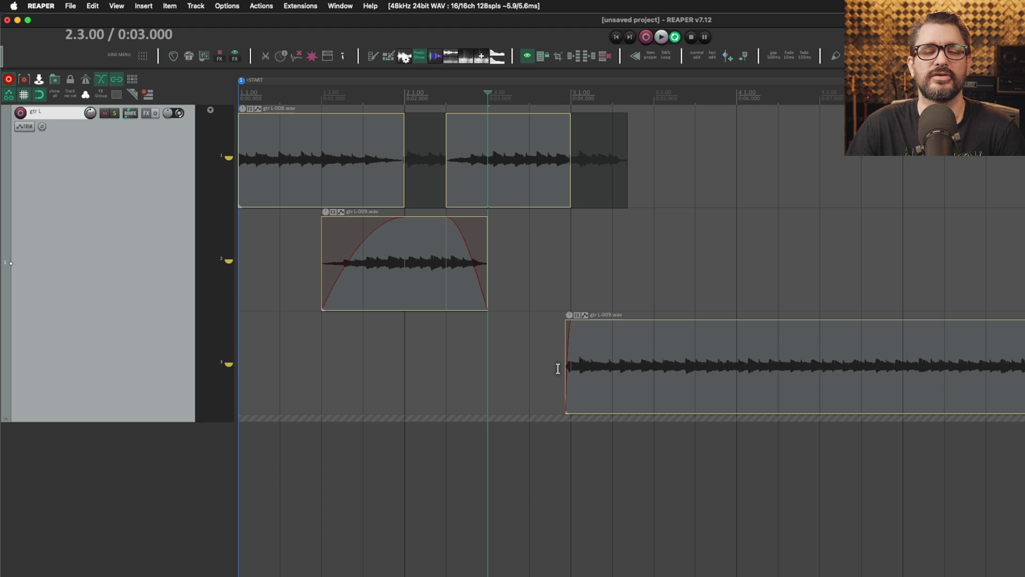
mouse_move(568, 326)
mouse_down()
mouse_move(778, 323)
mouse_move(576, 332)
mouse_up()
click(528, 379)
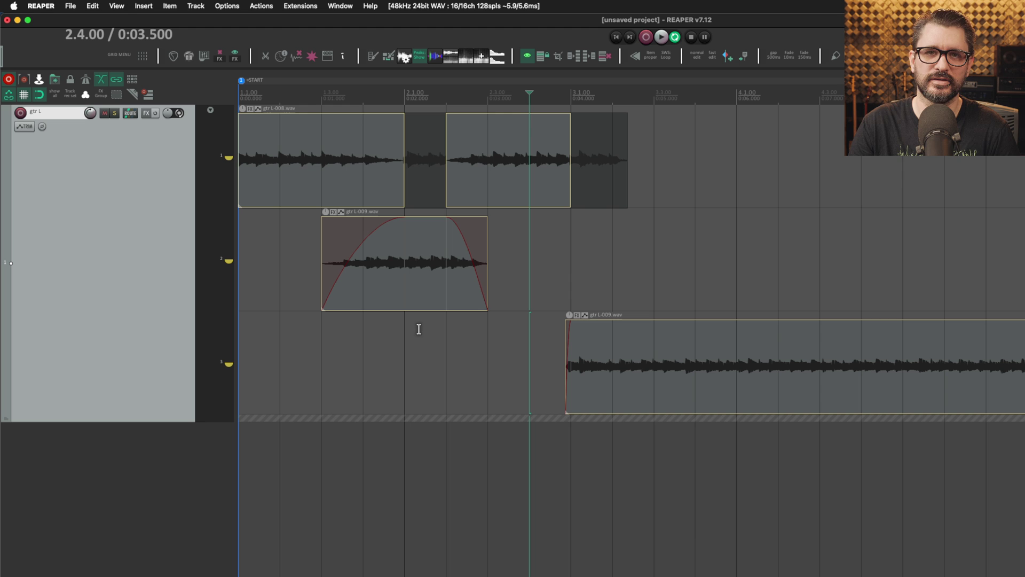
- Place the edit cursor in the lane 3 take and open the Actions list filtered by 'crop'
right_click(216, 170)
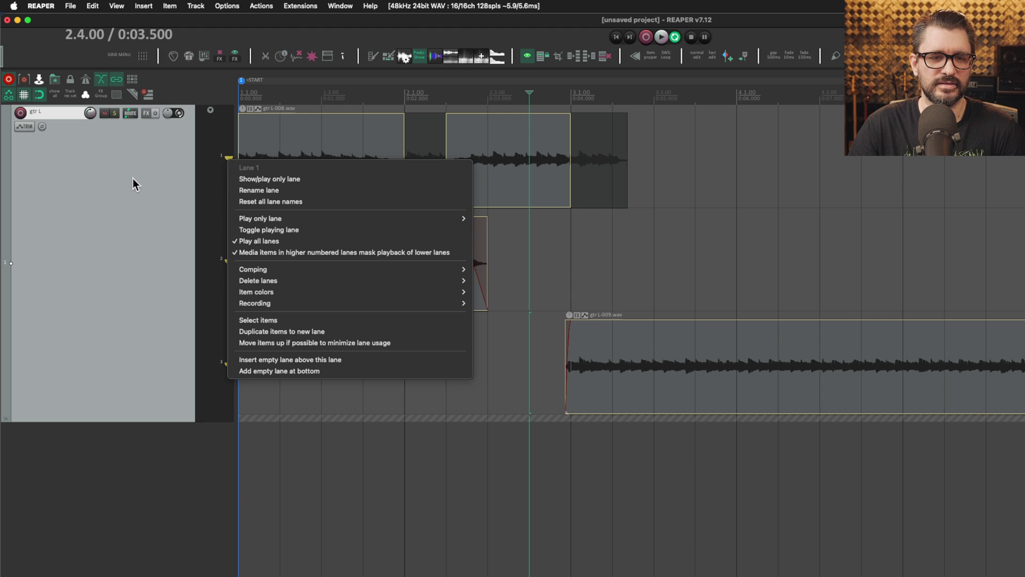
key(Escape)
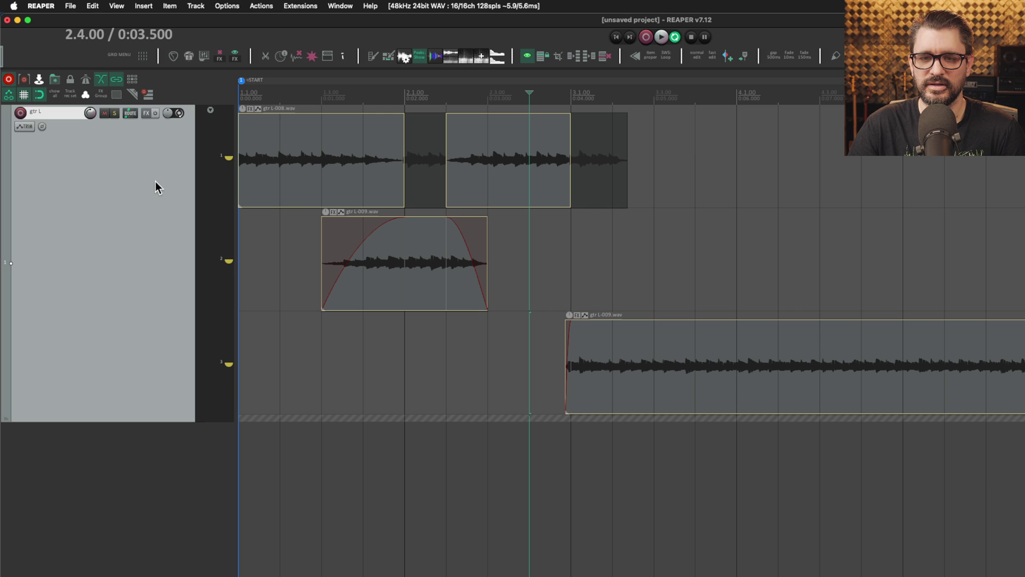
click(656, 356)
key(shift+slash)
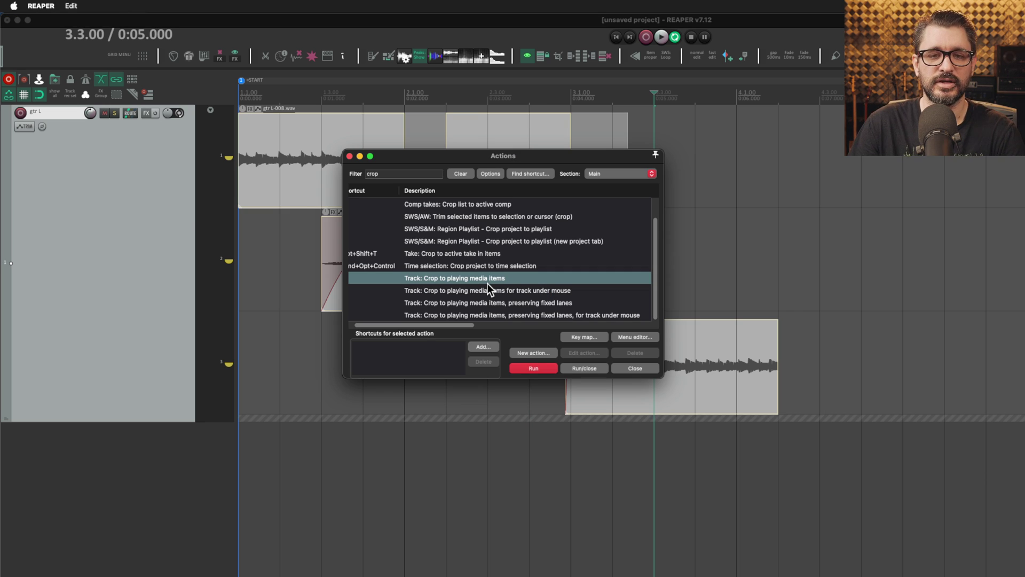
- Browse the crop action variants, ending on 'Track: Crop to playing media items'
click(508, 291)
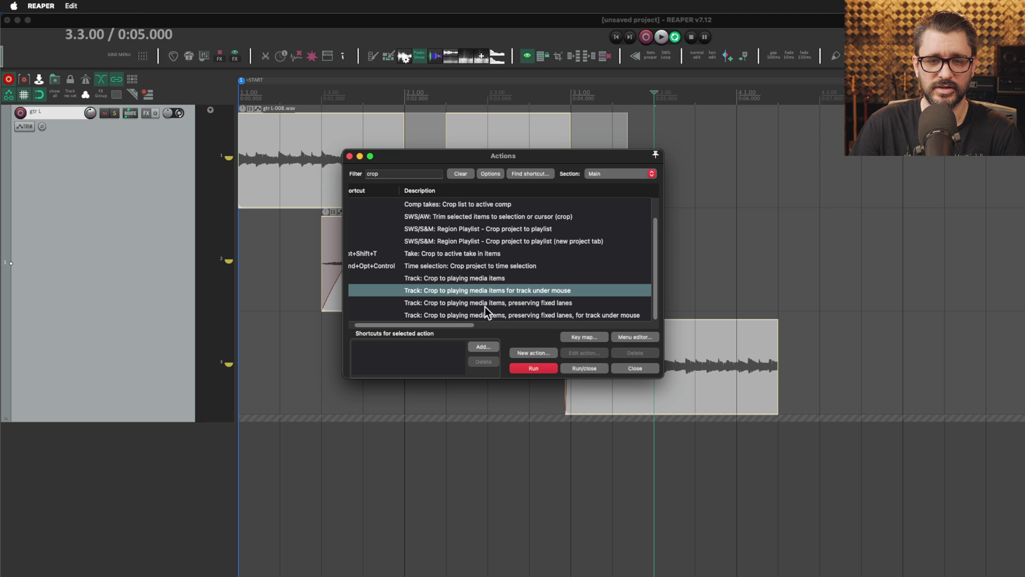
click(485, 305)
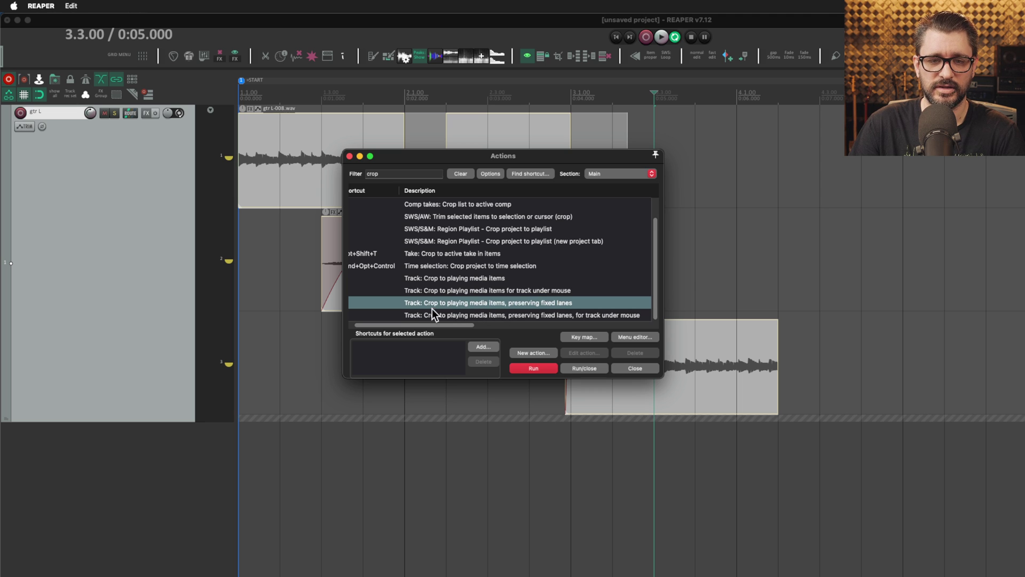
click(484, 316)
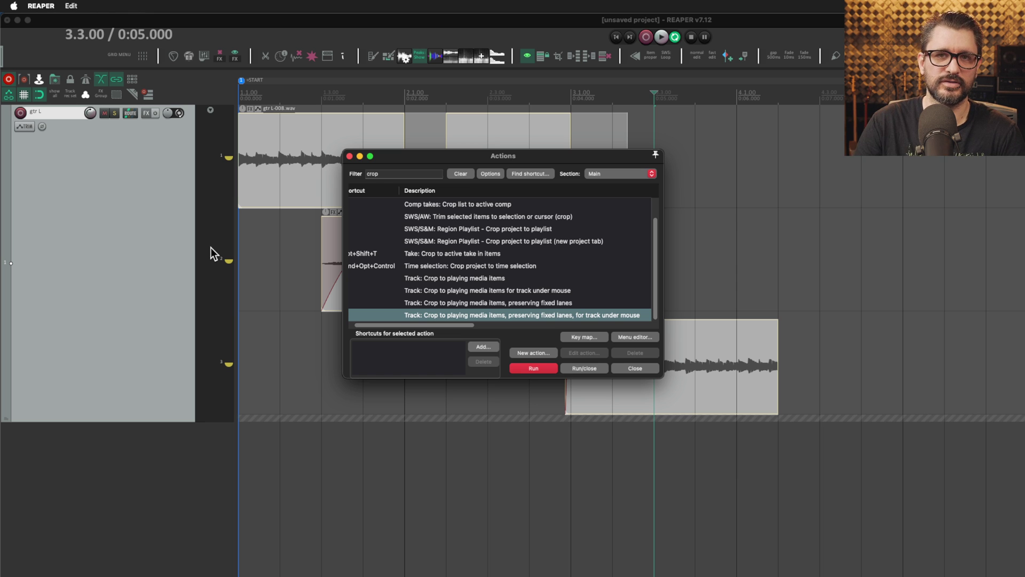
drag(406, 155, 714, 77)
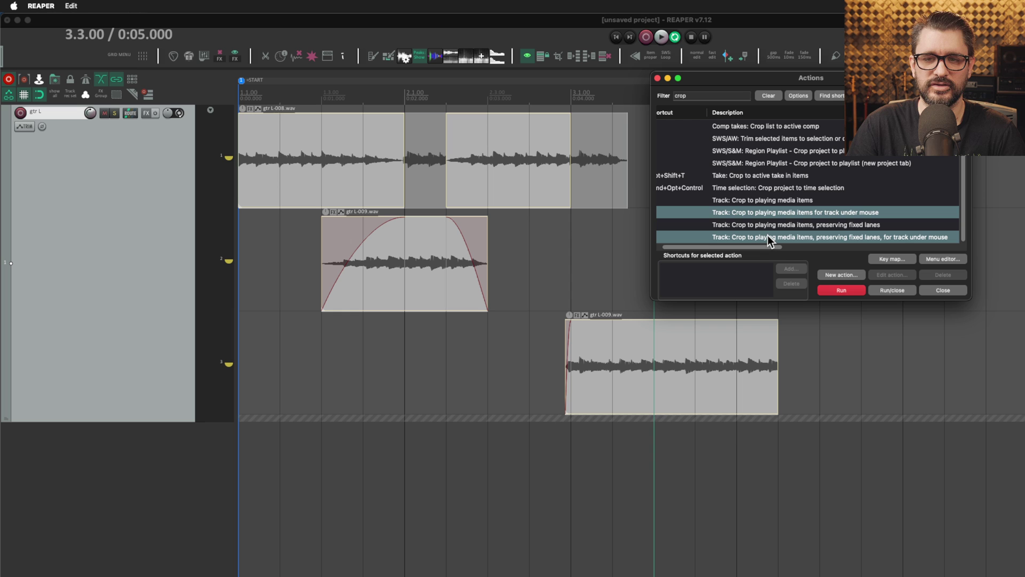
click(759, 201)
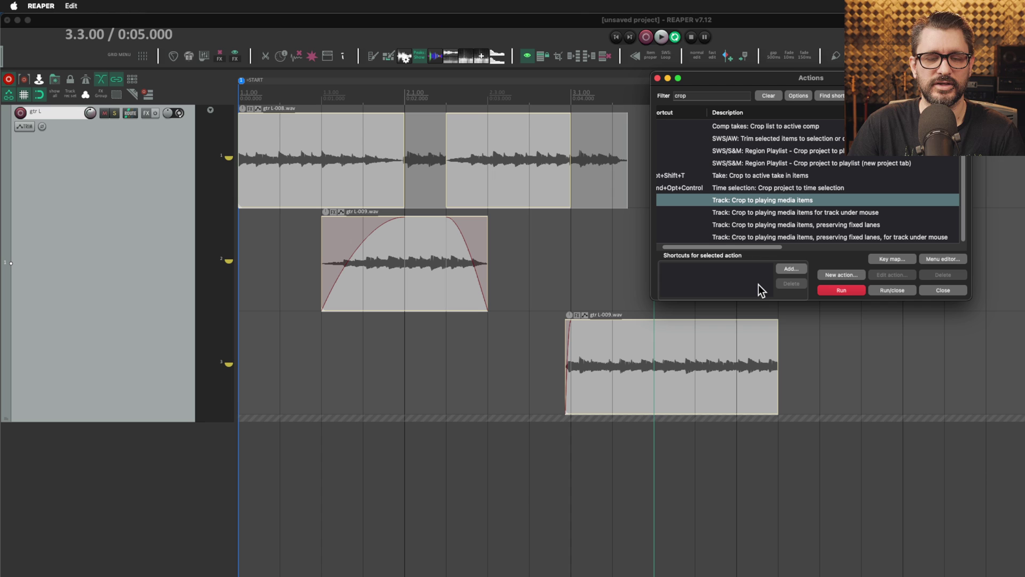
- Run the plain crop, undo it, then run 'Crop to playing media items, preserving fixed lanes'
click(842, 291)
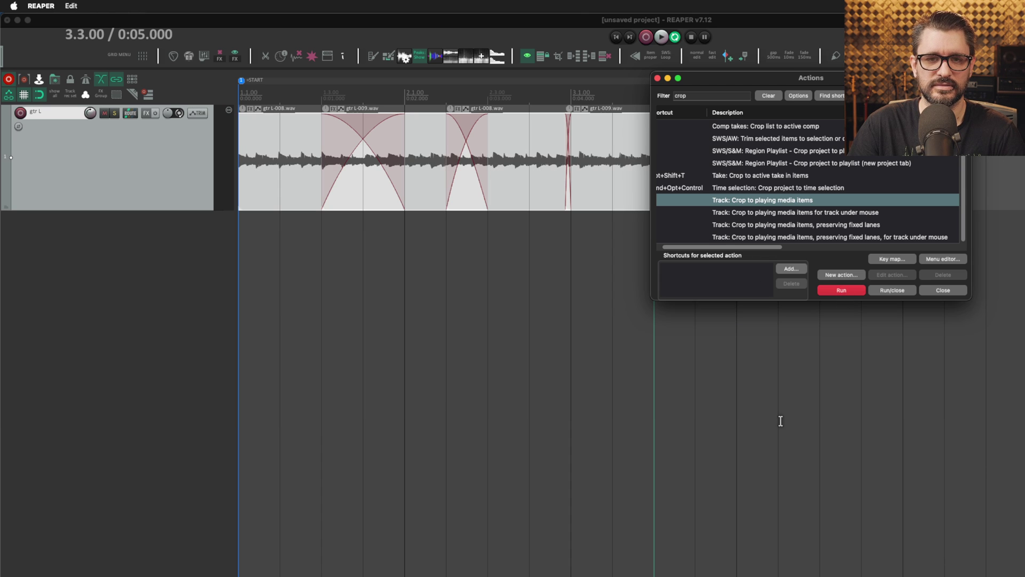
drag(733, 79, 802, 193)
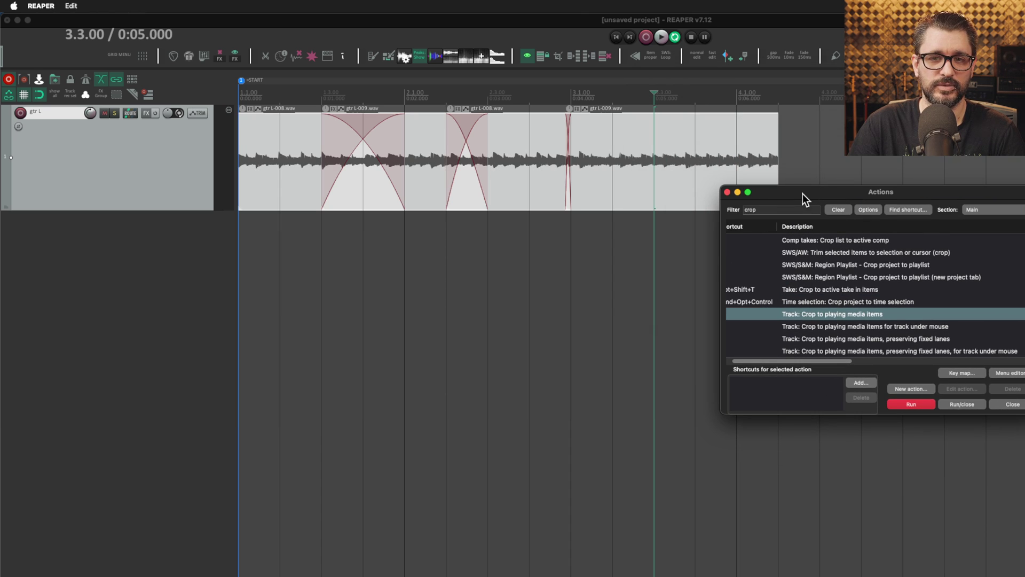
key(super+z)
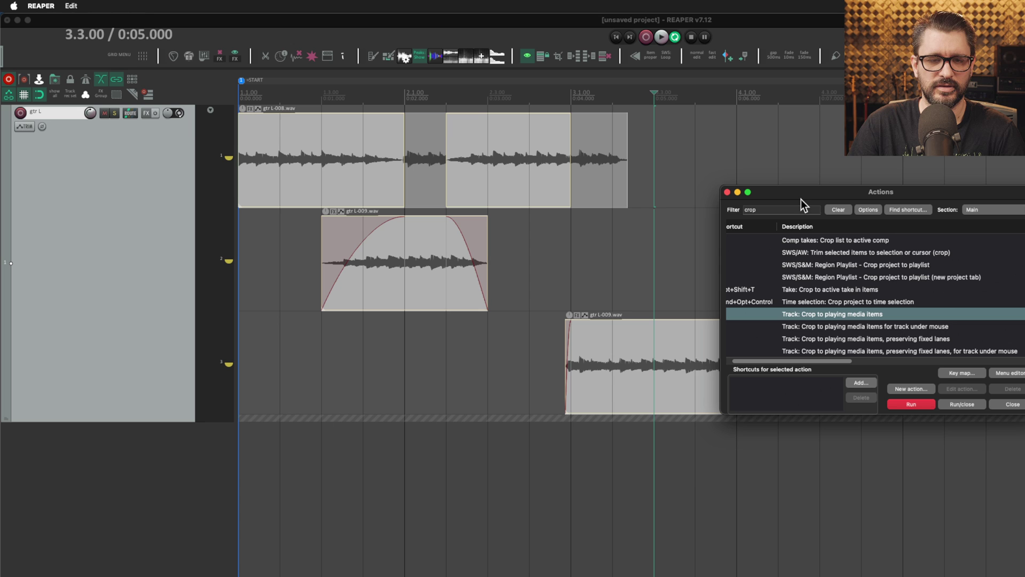
click(789, 338)
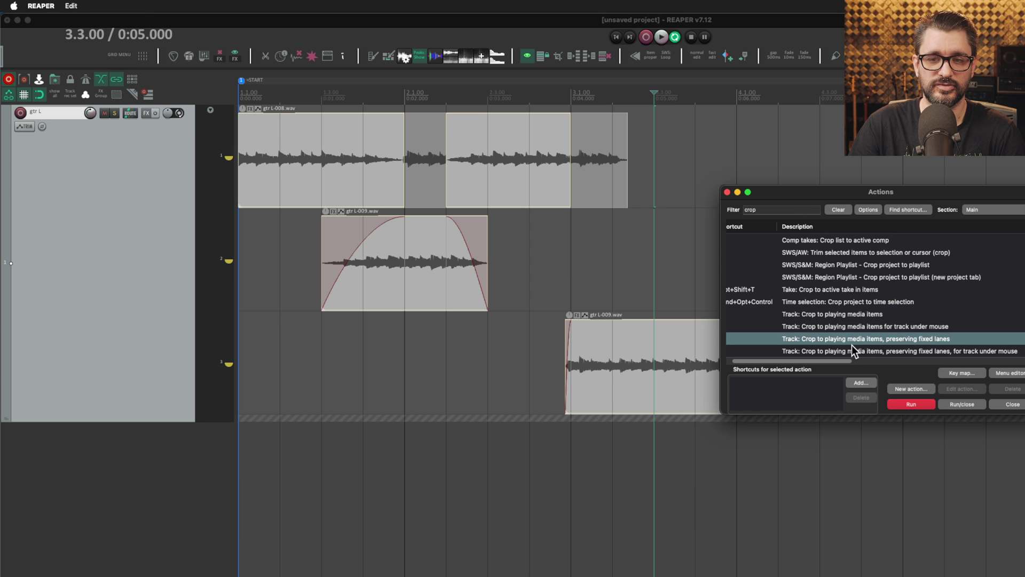
click(912, 405)
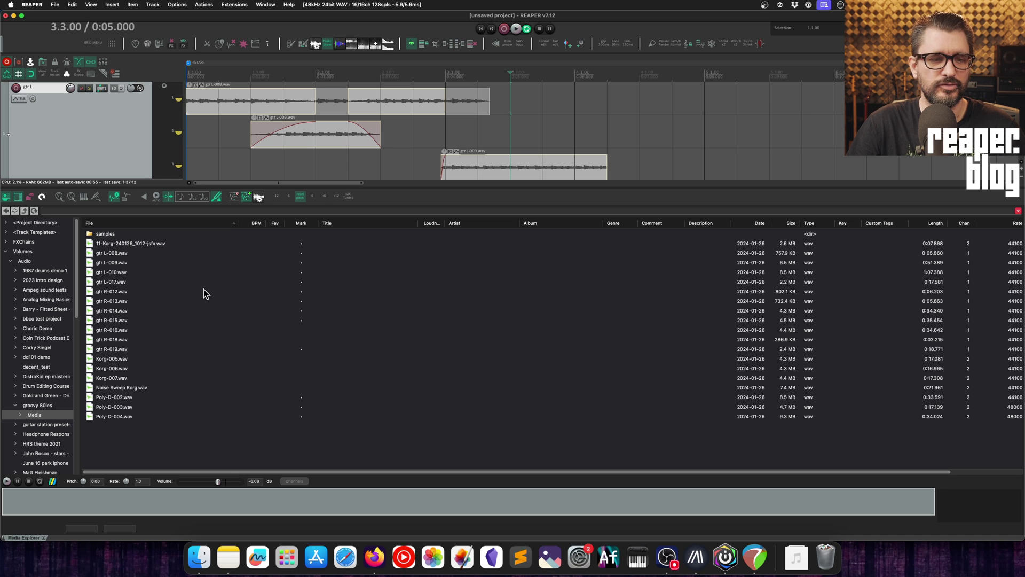
- Preview gtr L-008.wav with the preview volume slider turned down
key(g)
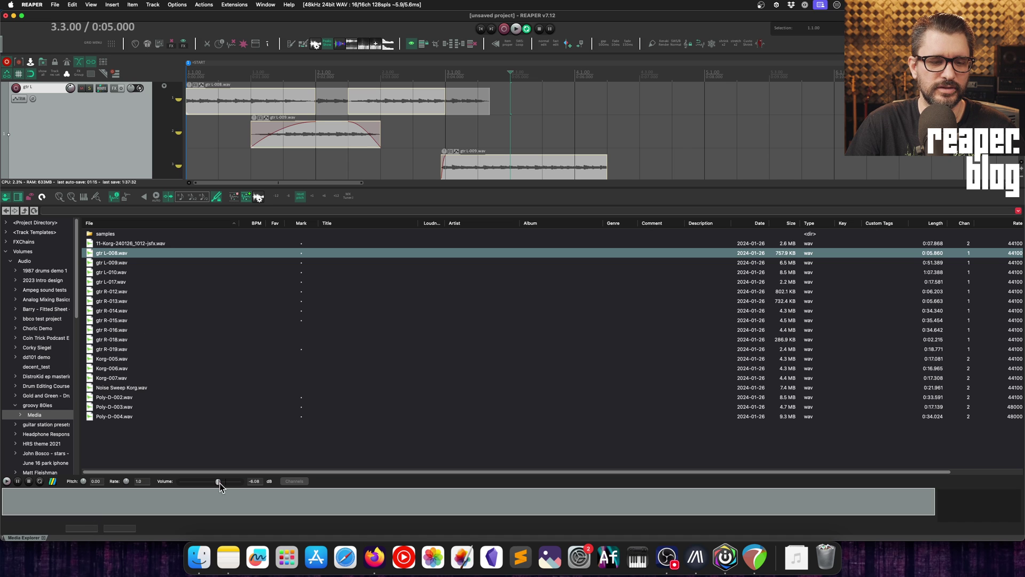
drag(219, 482, 203, 487)
key(space)
key(space)
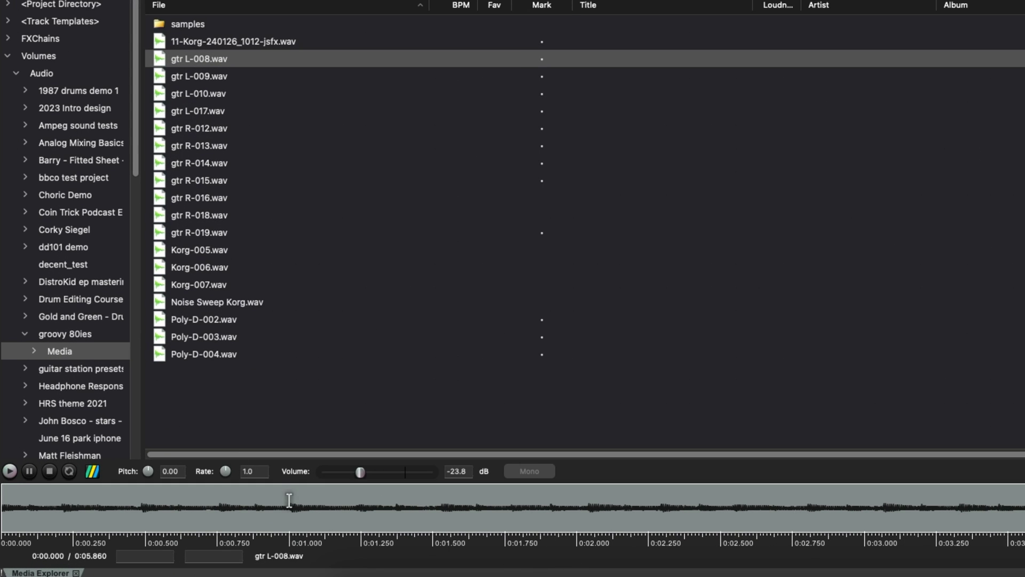
- Select the preview waveform range from 1.000 to 0:03.000 via the start and end fields
drag(289, 506, 658, 500)
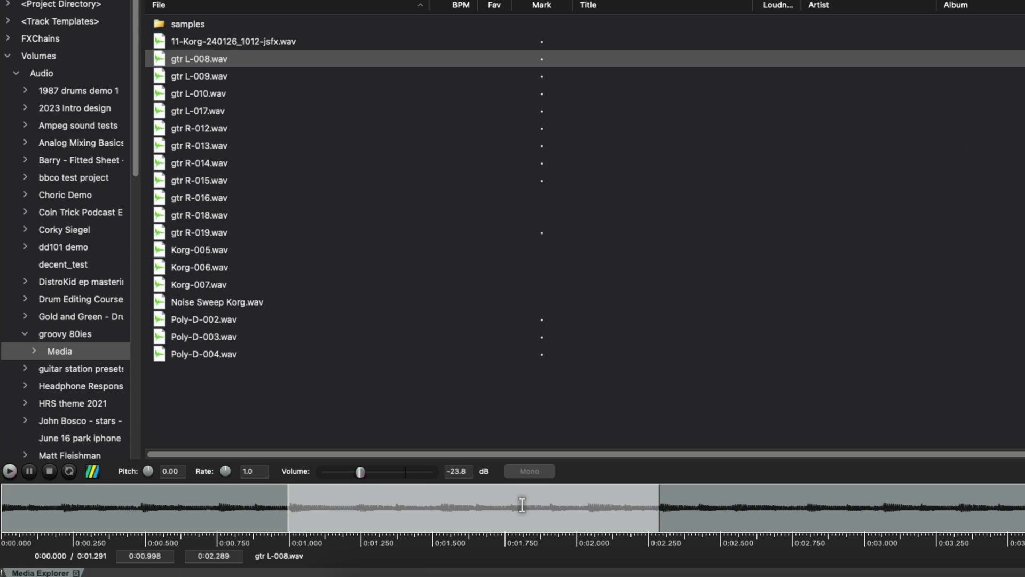
click(167, 556)
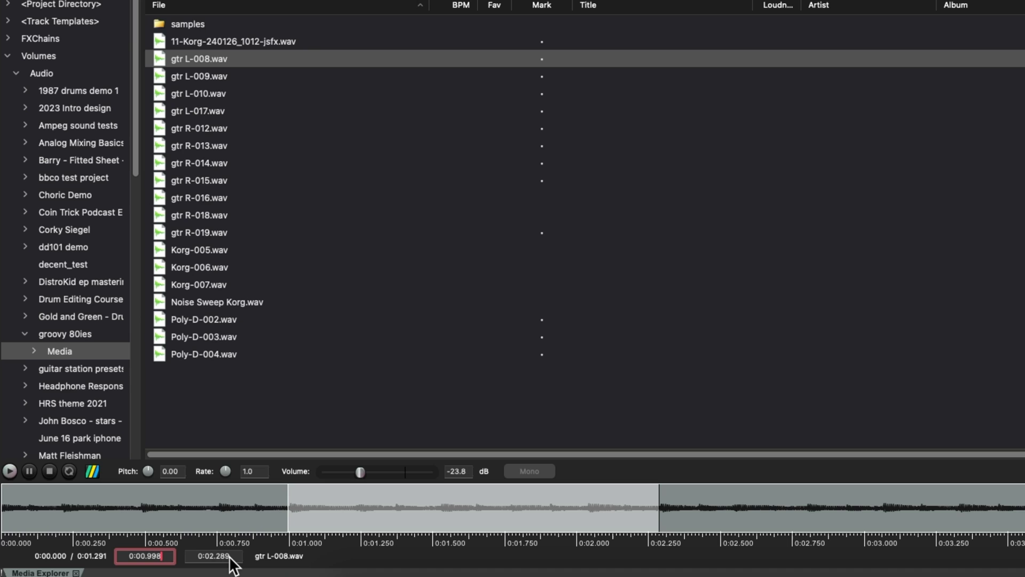
key(shift+Left)
key(shift+Left)
key(shift+Left)
key(shift+Left)
key(shift+Left)
text(1.000)
key(Tab)
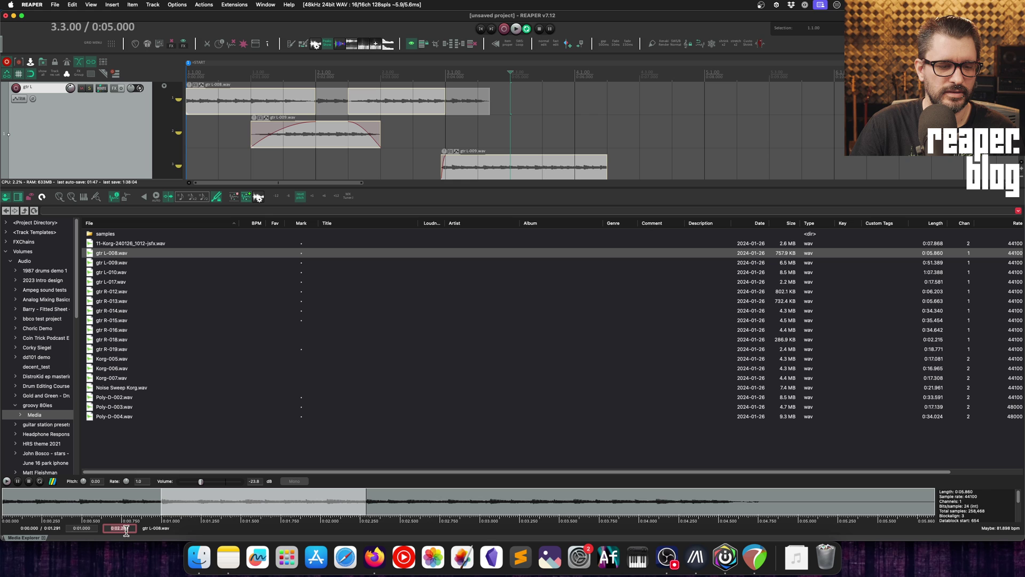
text(0:3)
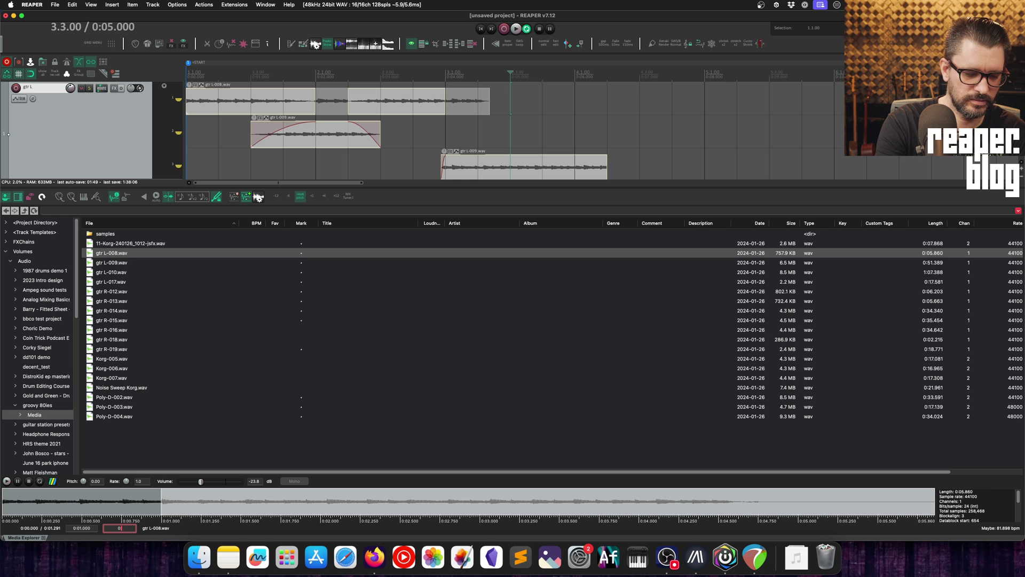
key(Return)
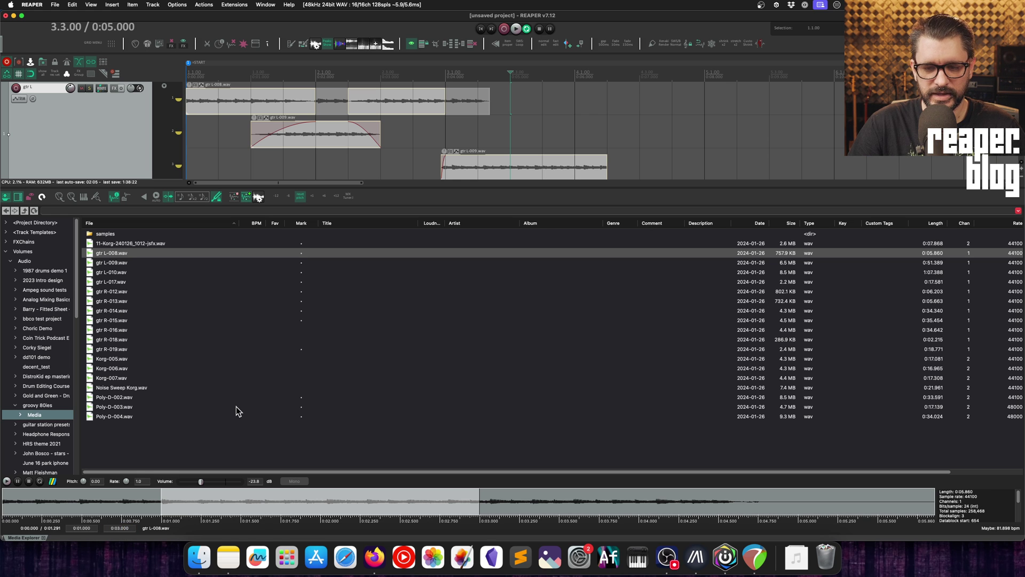
- Select the third-lane item and set a 3.2.00 to 4.1.00 time selection, edit cursor at 3.2.00
right_click(289, 511)
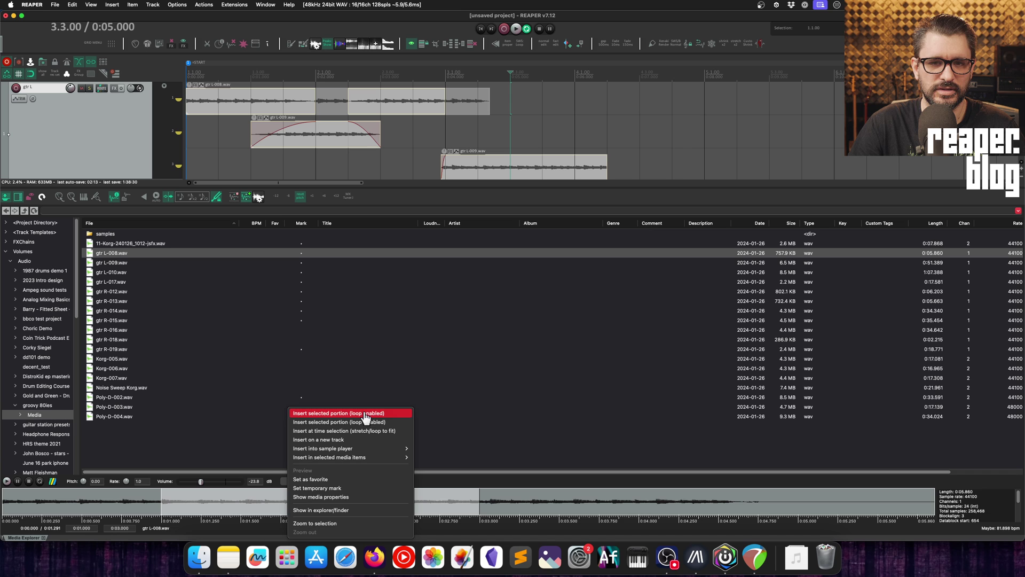
click(512, 162)
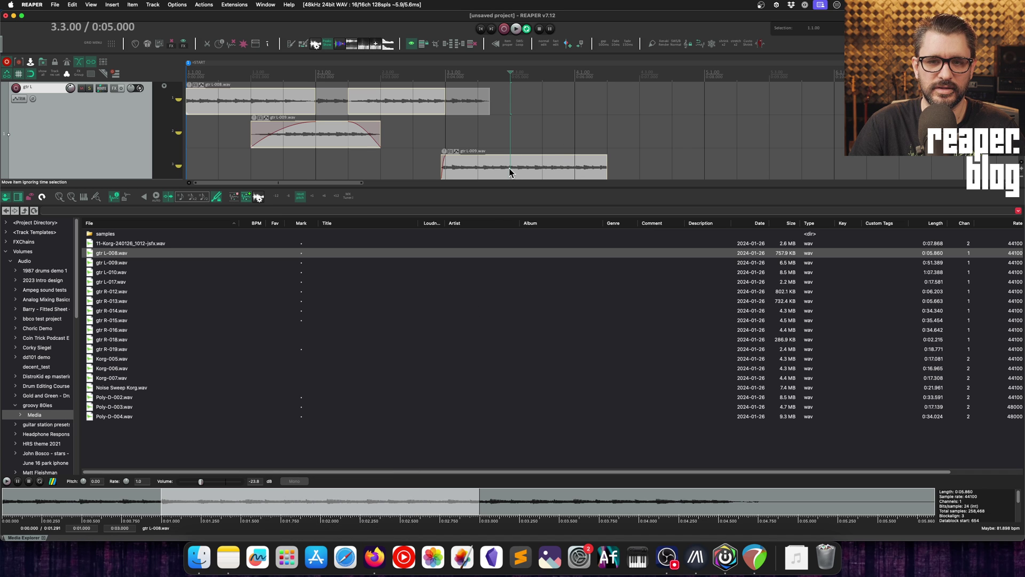
click(511, 170)
drag(485, 172, 565, 173)
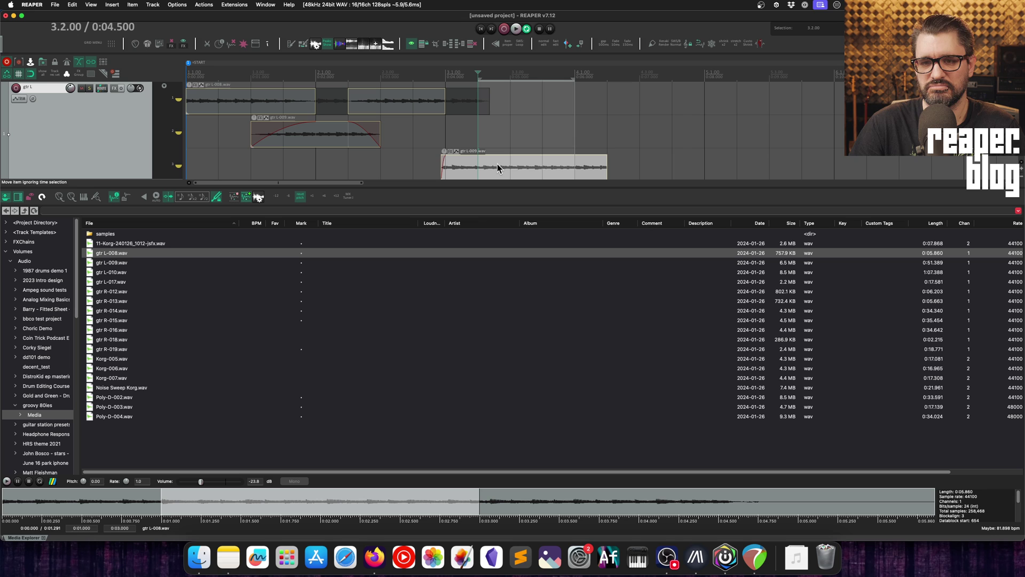
key(Right)
key(Left)
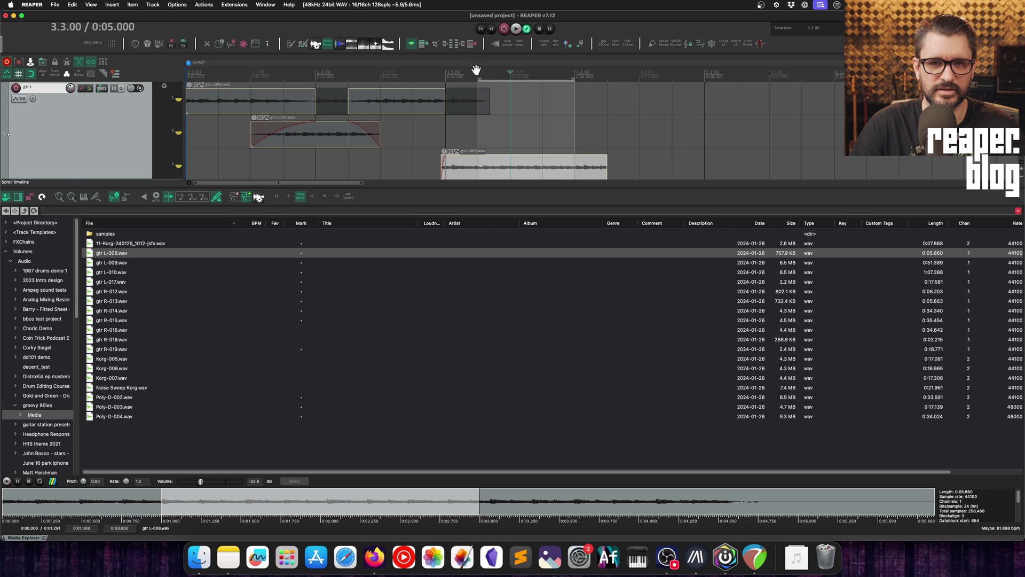
- Insert the selected portion with loop enabled at 3.2.00, then briefly preview 11-Korg-240126_1012-jsfx.wav
right_click(326, 498)
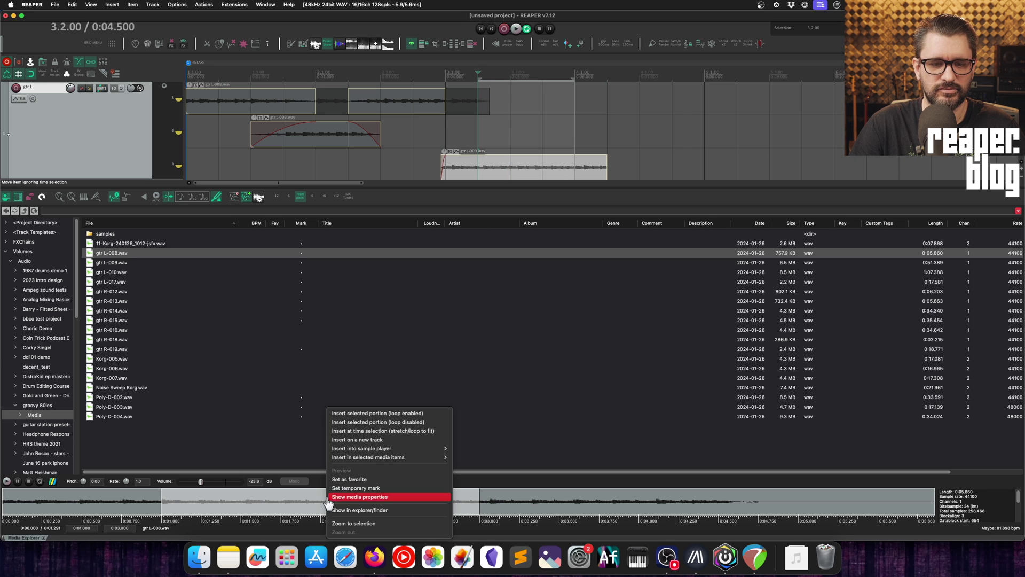
click(391, 423)
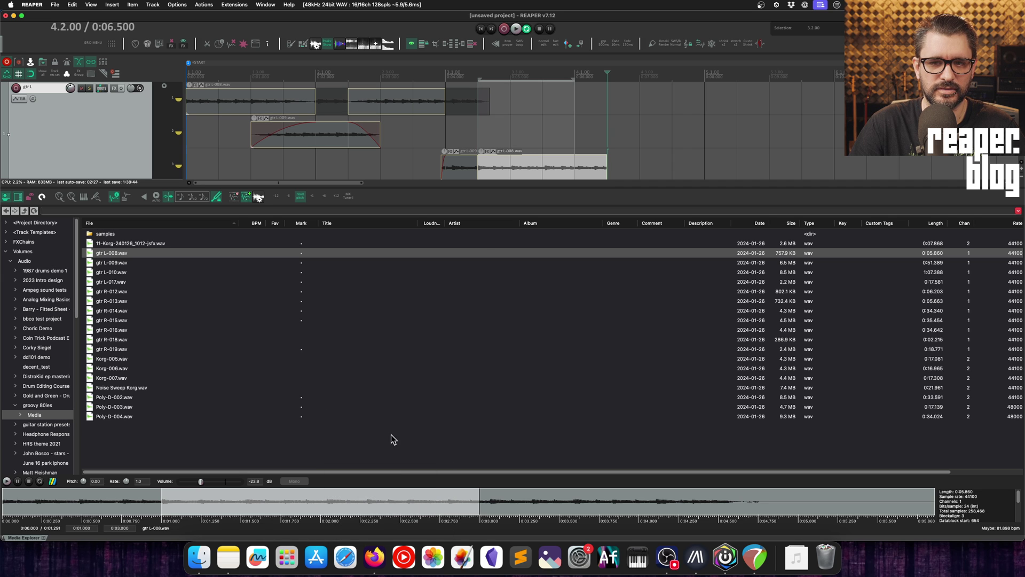
click(486, 172)
scroll(487, 172, down, 1)
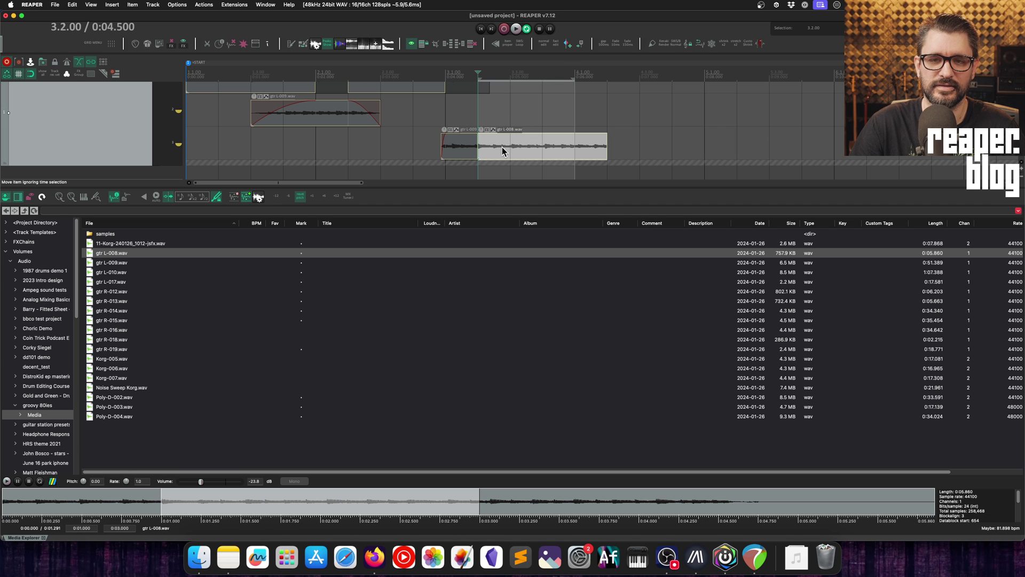
key(Right)
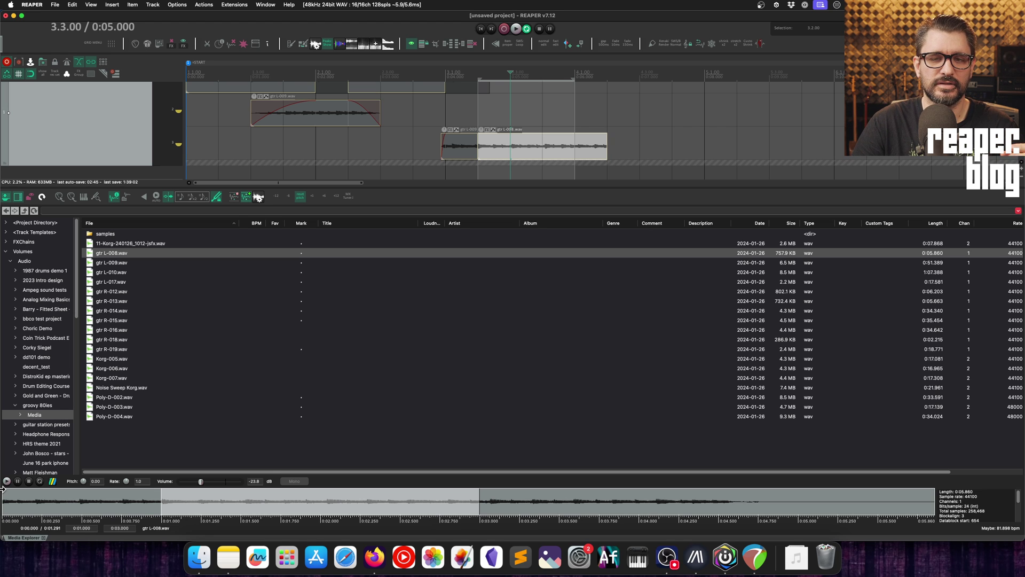
key(Right)
click(167, 244)
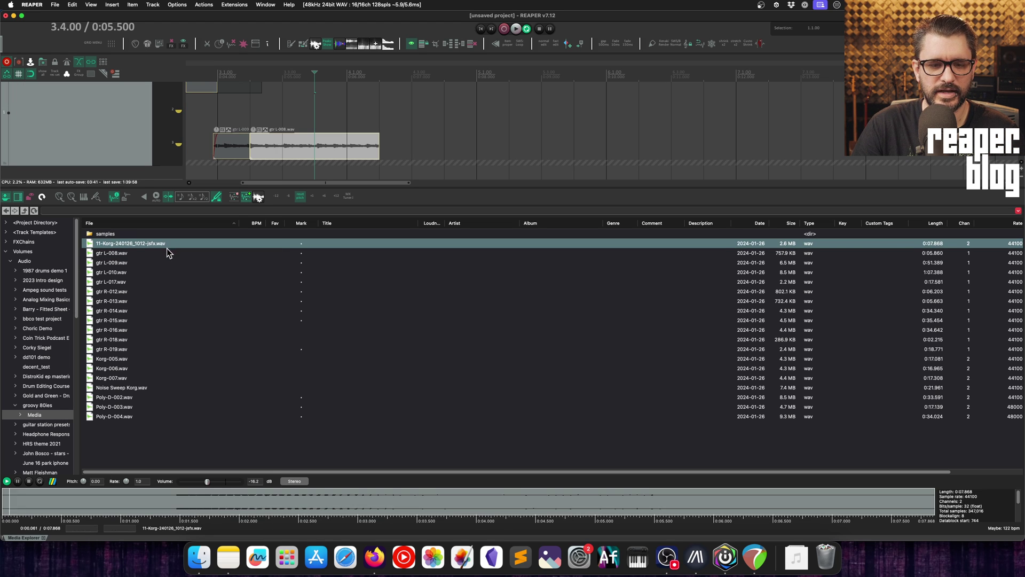
key(space)
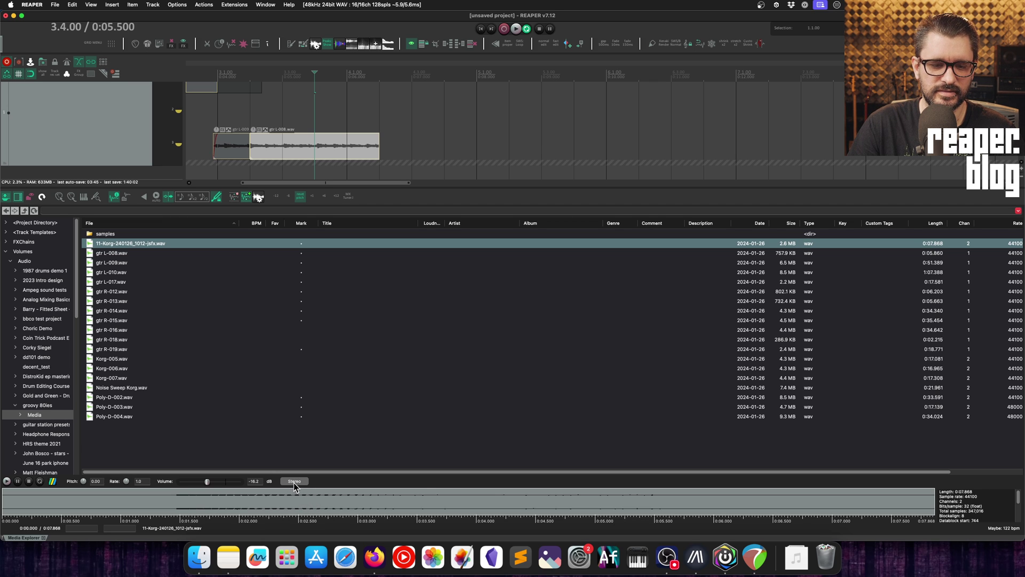
- In the Korg file's Media channel mapper, route only input 2 to output 2, then close it
click(147, 262)
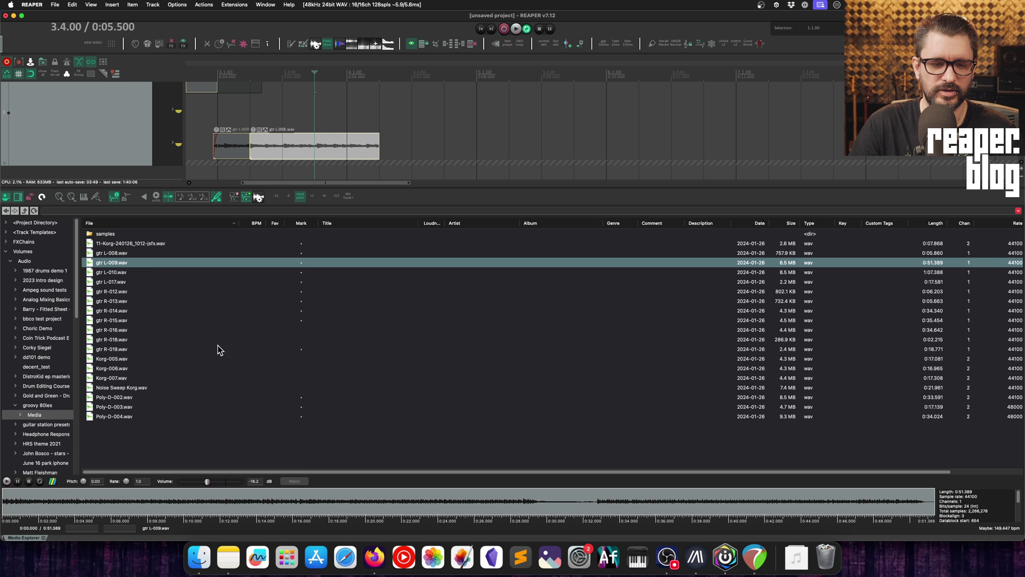
click(154, 243)
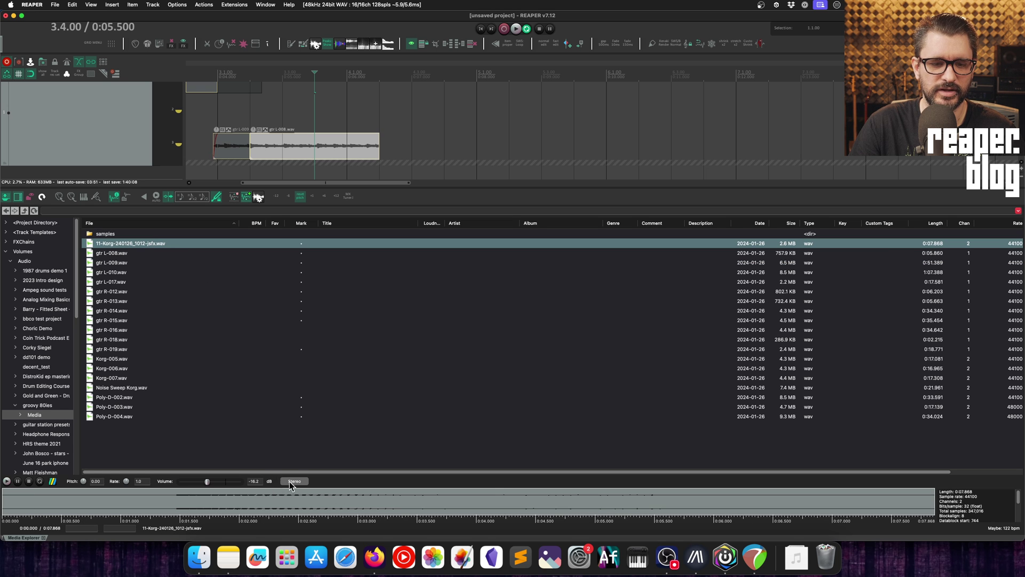
click(296, 483)
drag(335, 479, 342, 453)
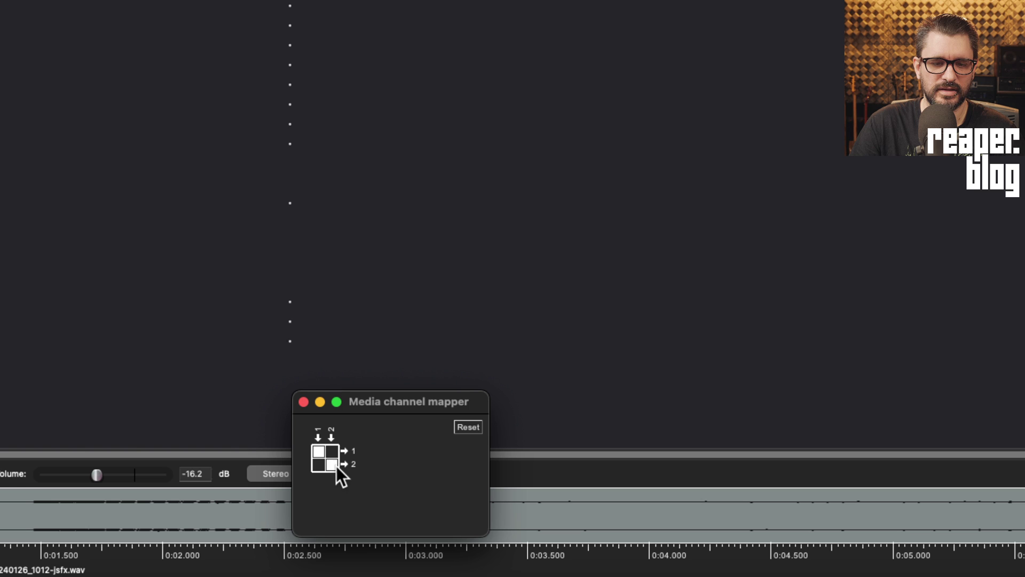
click(329, 466)
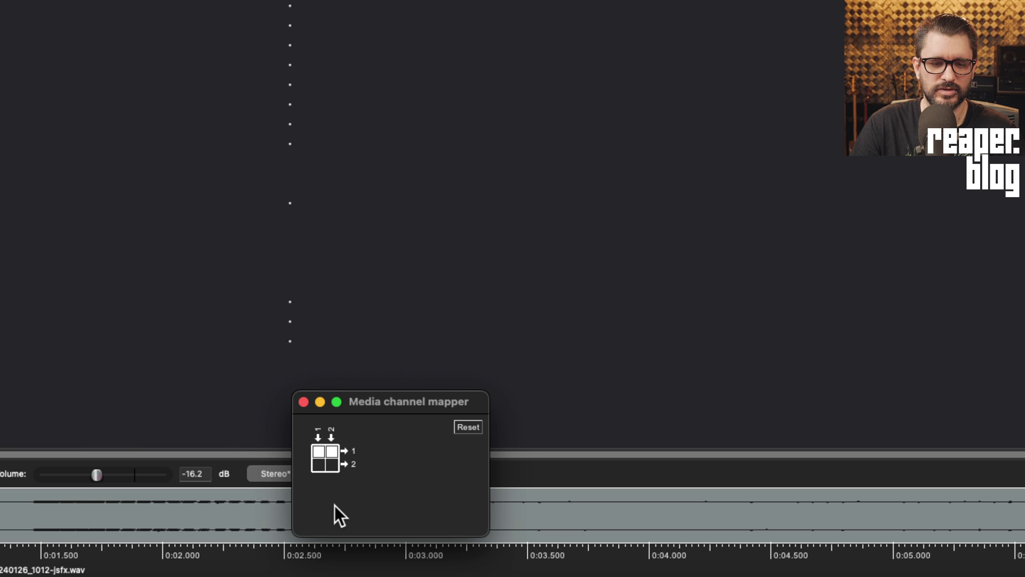
click(336, 455)
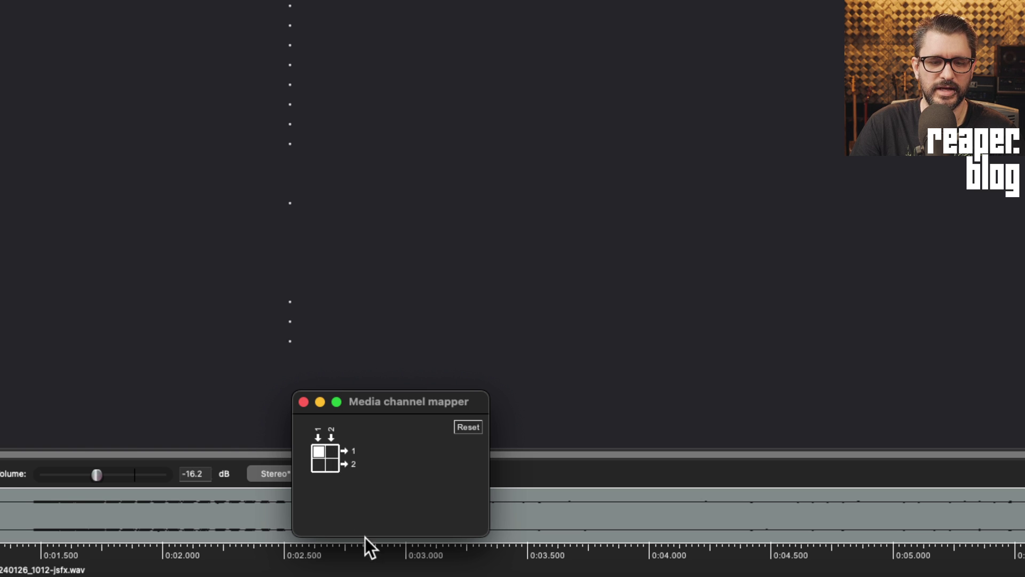
click(333, 466)
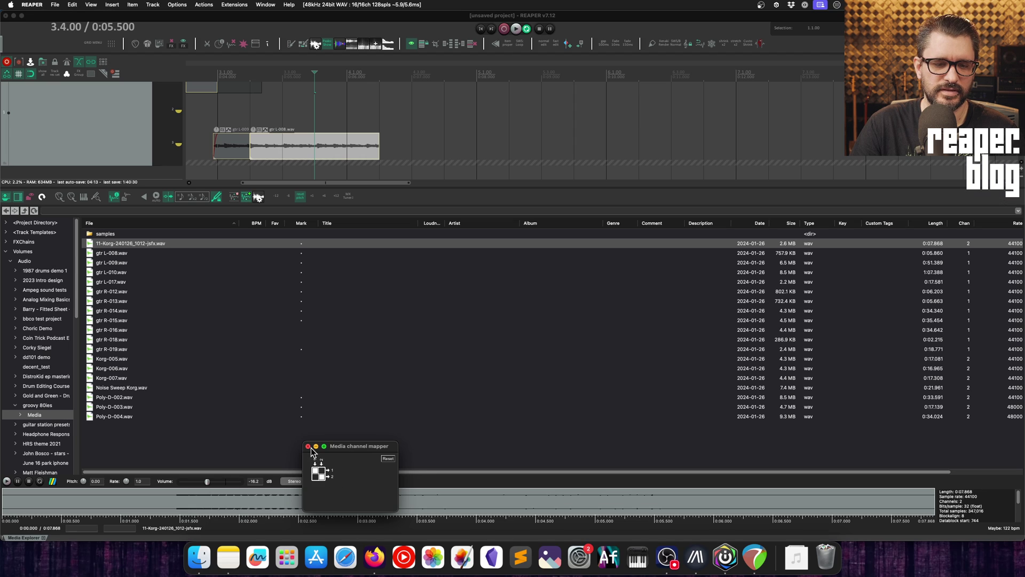
click(304, 402)
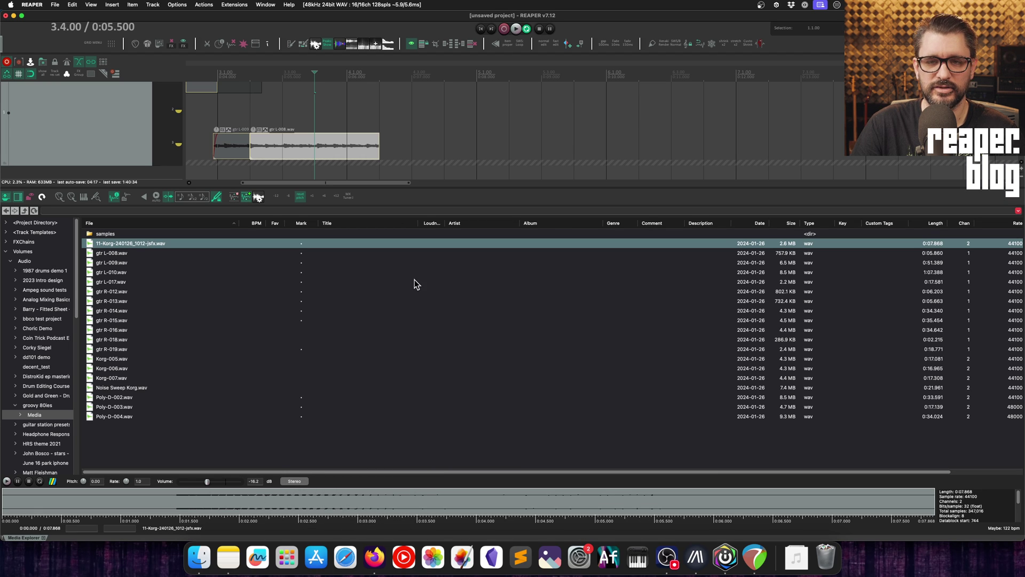
- Select a short range of the Korg sample preview and check its Stereo channel mapping
click(178, 500)
drag(179, 500, 504, 499)
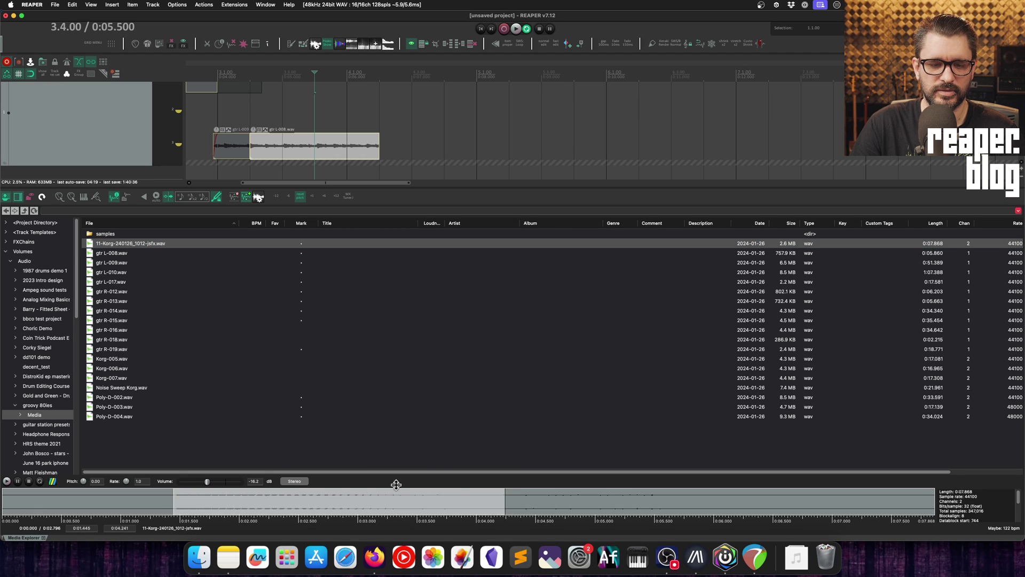
click(295, 481)
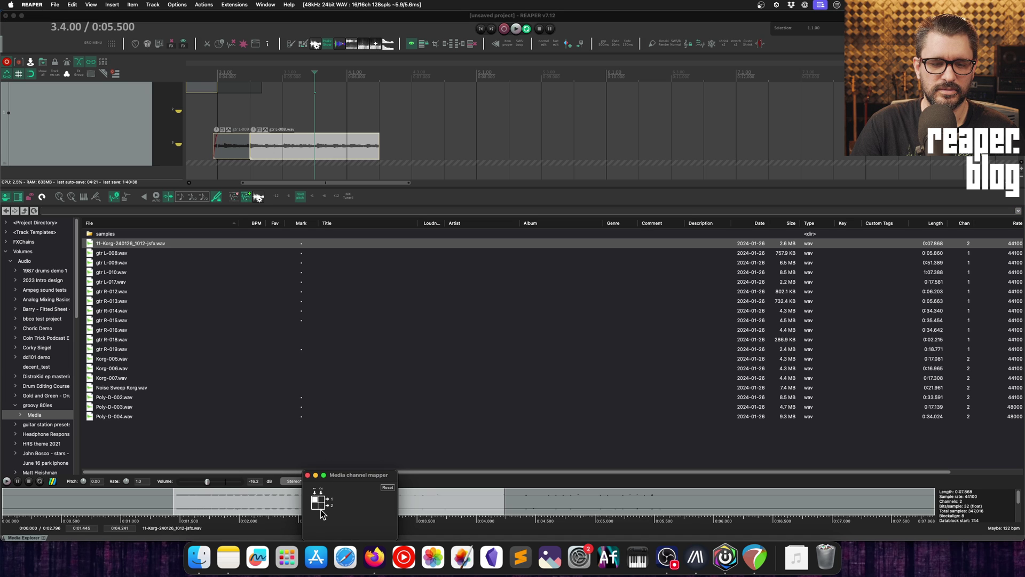
click(308, 474)
- Drag the selected range into the arrangement as a new item, play it, and open its FX chain
drag(341, 502, 582, 331)
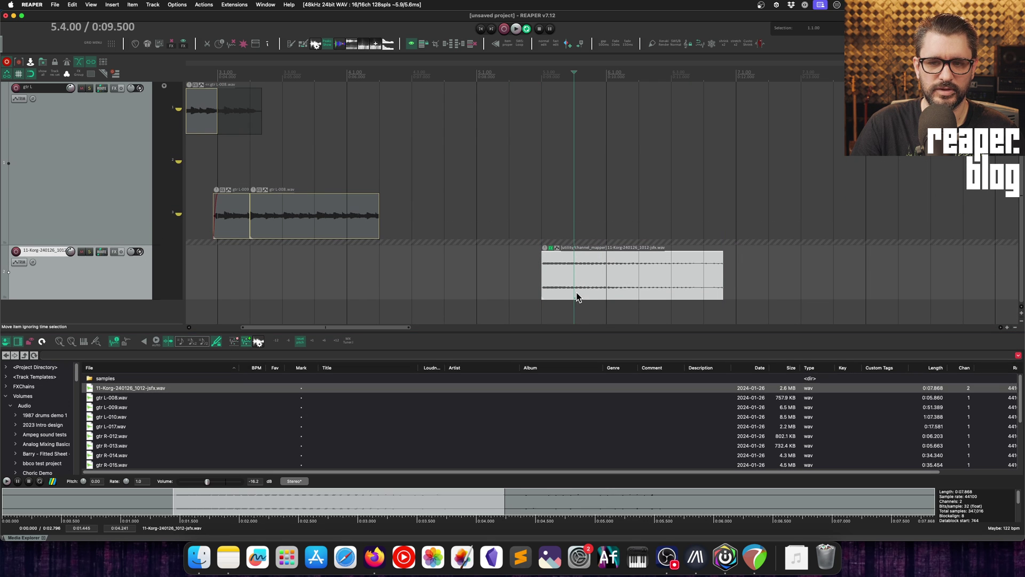
click(544, 269)
key(space)
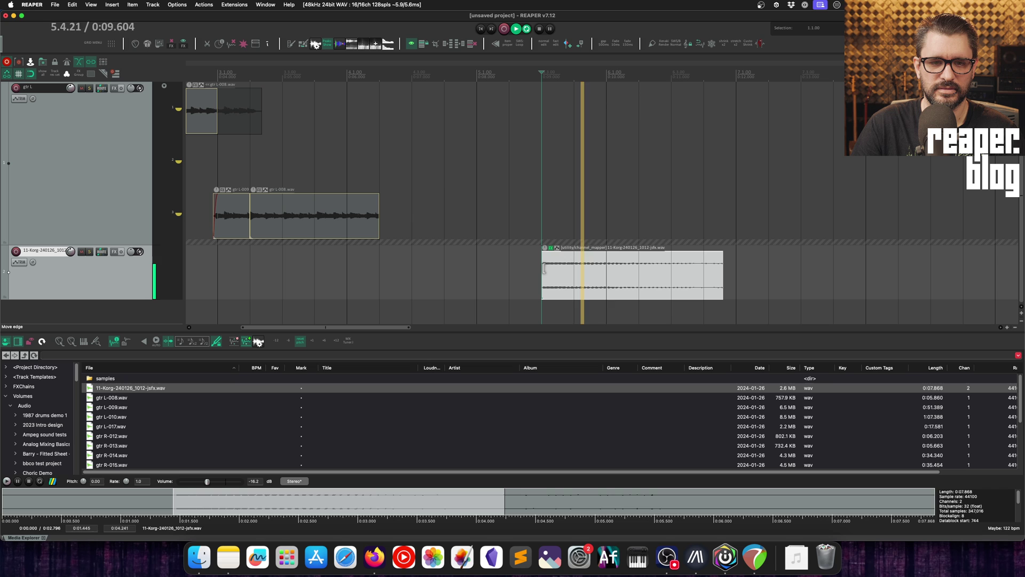
key(space)
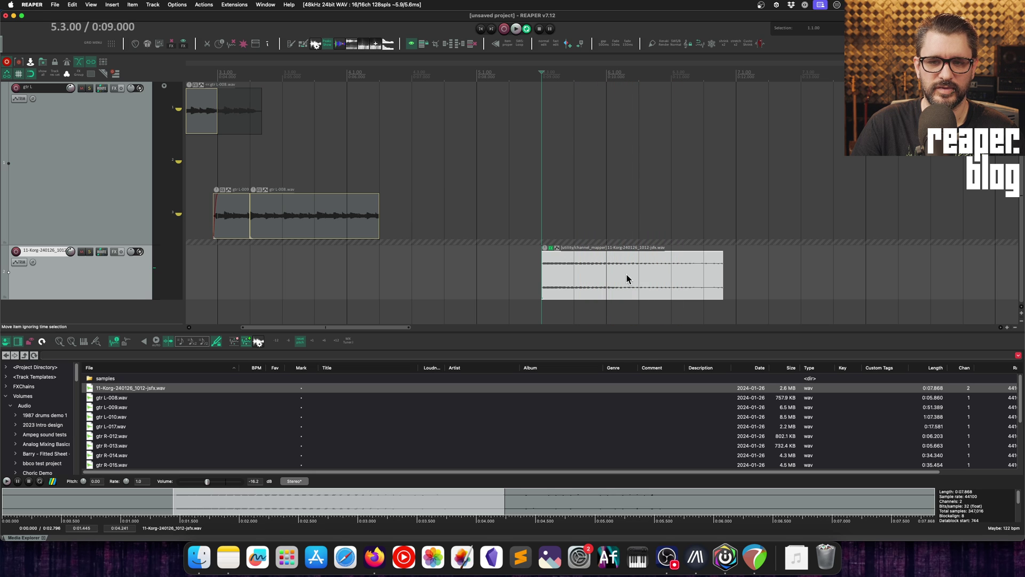
scroll(586, 283, up, 1)
scroll(586, 283, up, 3)
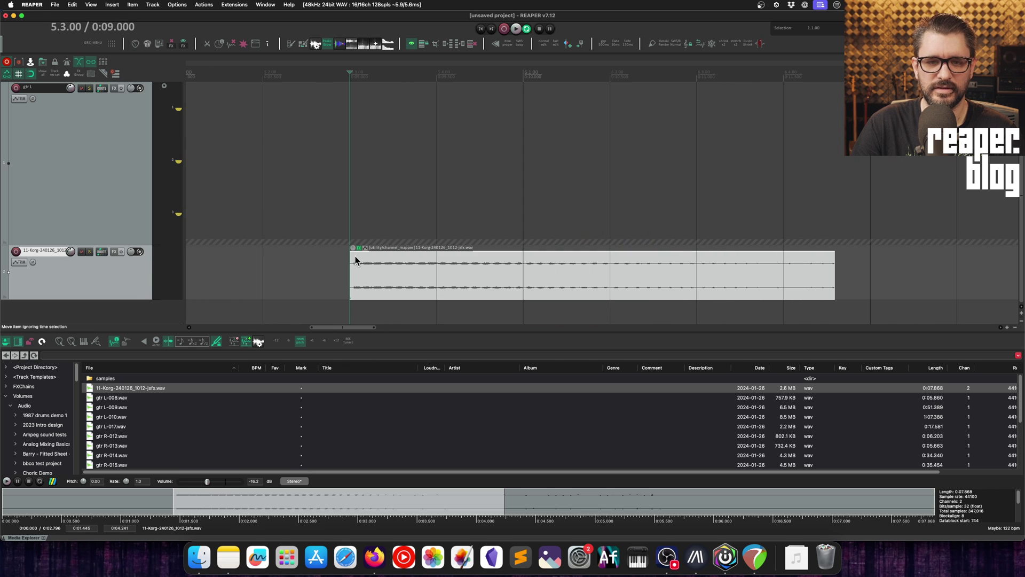
click(359, 248)
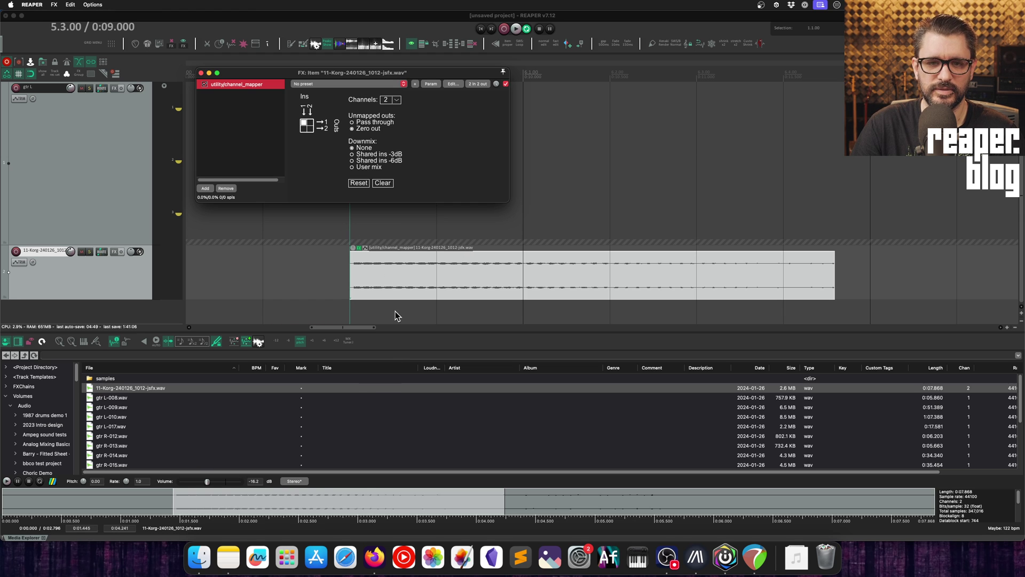
- Remove utility/channel_mapper from the Korg item's FX chain while playing the item
click(365, 190)
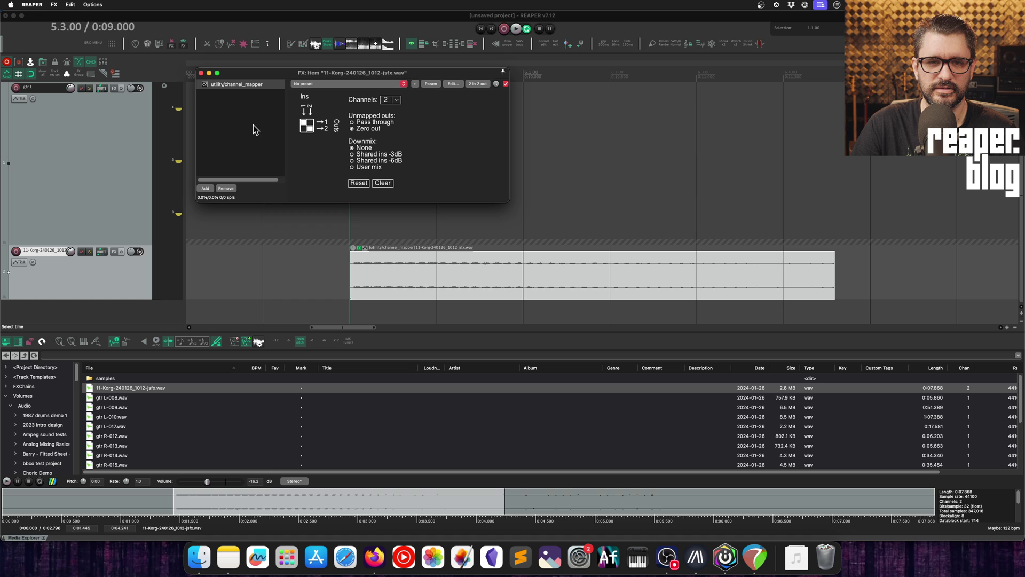
click(352, 275)
key(space)
key(space)
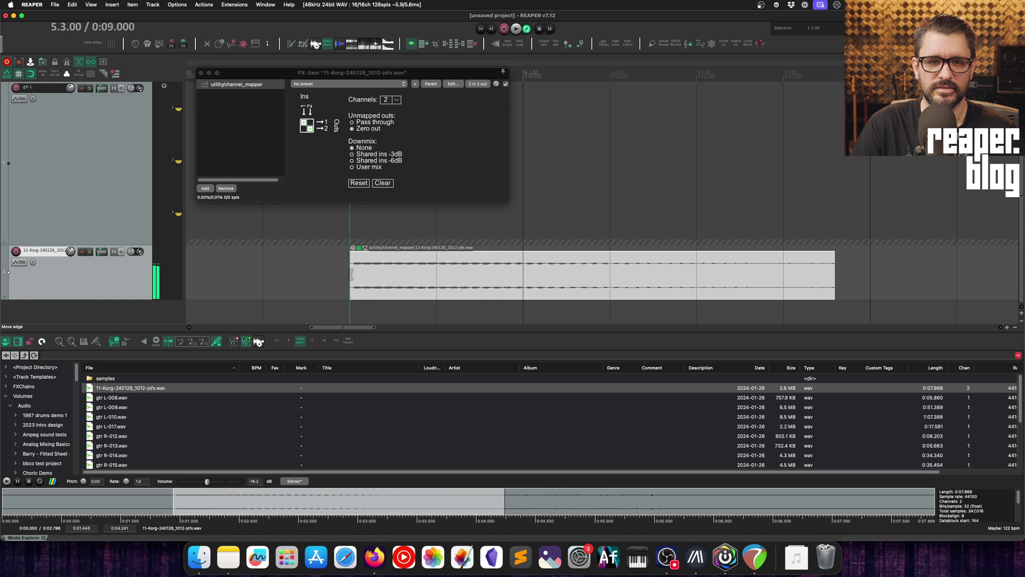
click(226, 188)
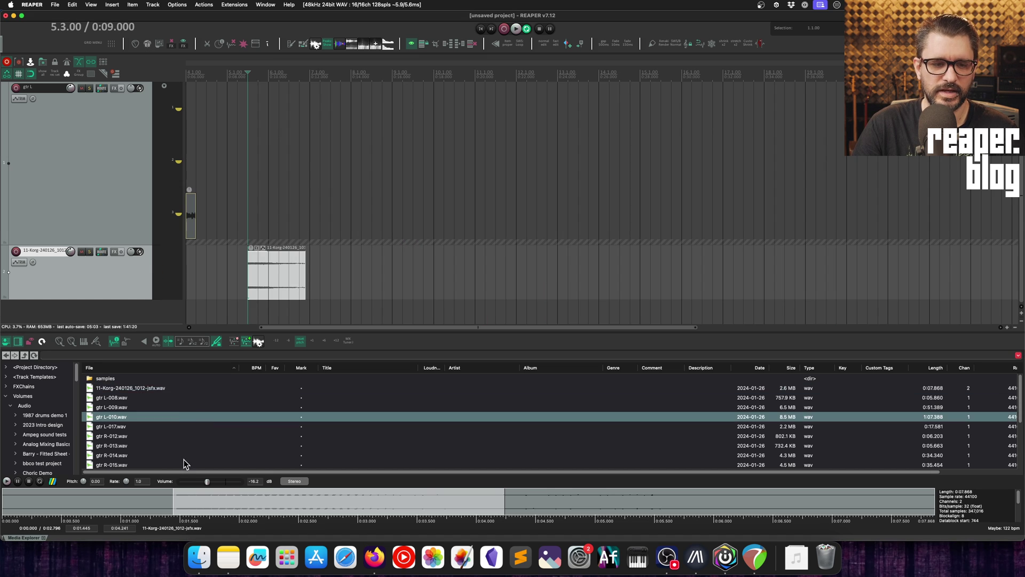
scroll(181, 427, down, 3)
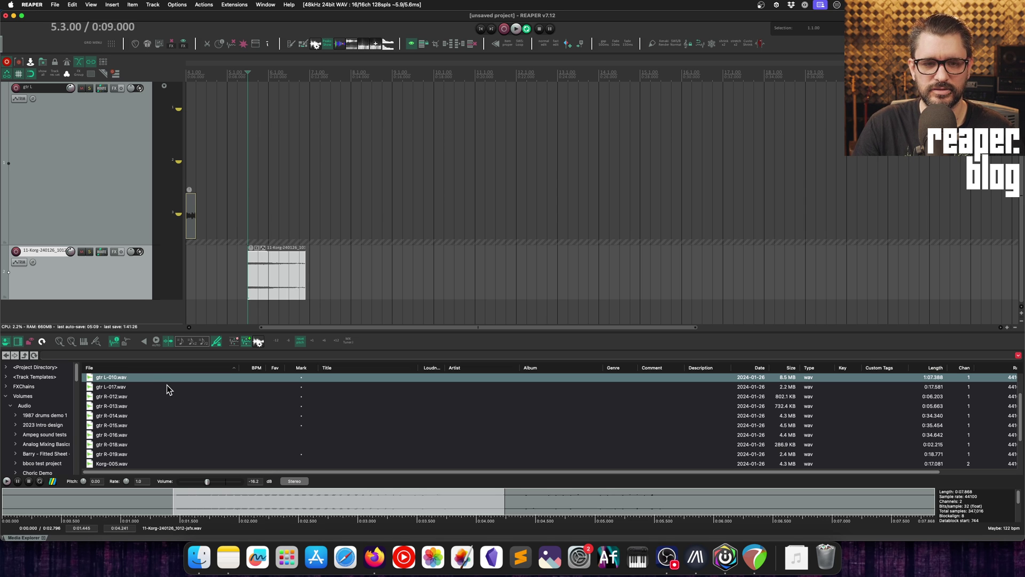
scroll(161, 441, up, 3)
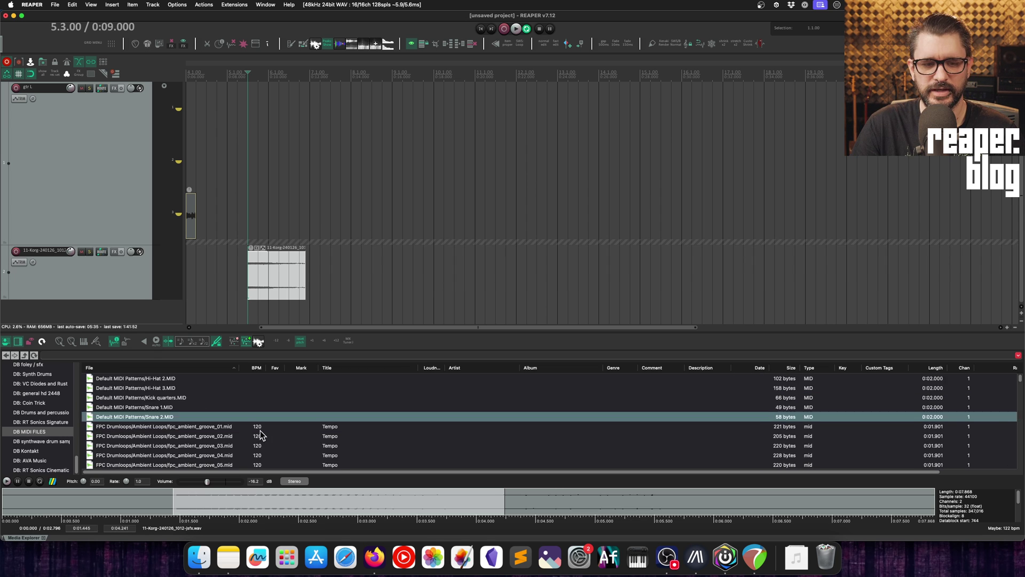
- Show the DB MIDI FILES database and bring up the Media Explorer docker tab's context menu
click(235, 426)
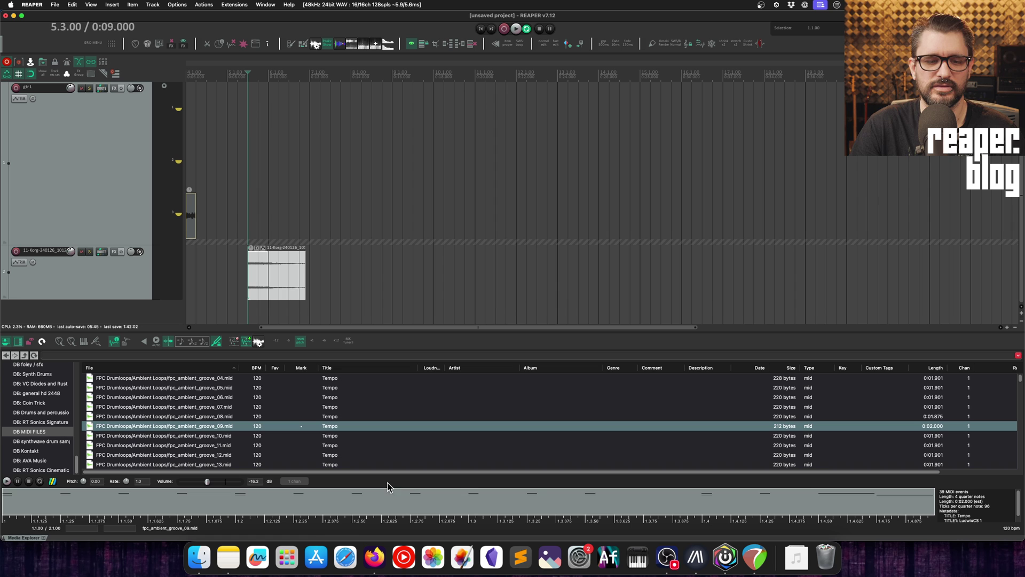
right_click(19, 536)
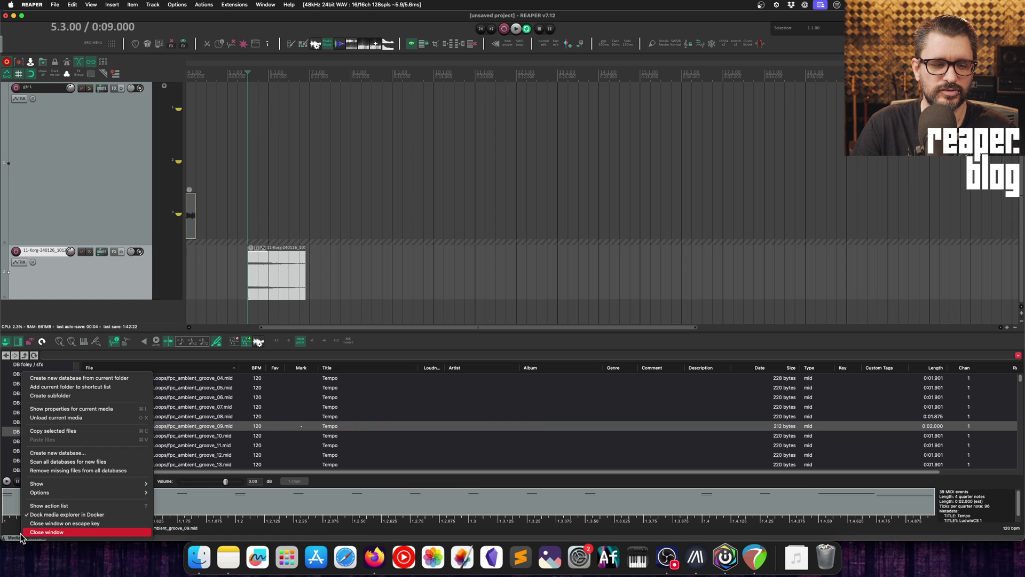
click(114, 522)
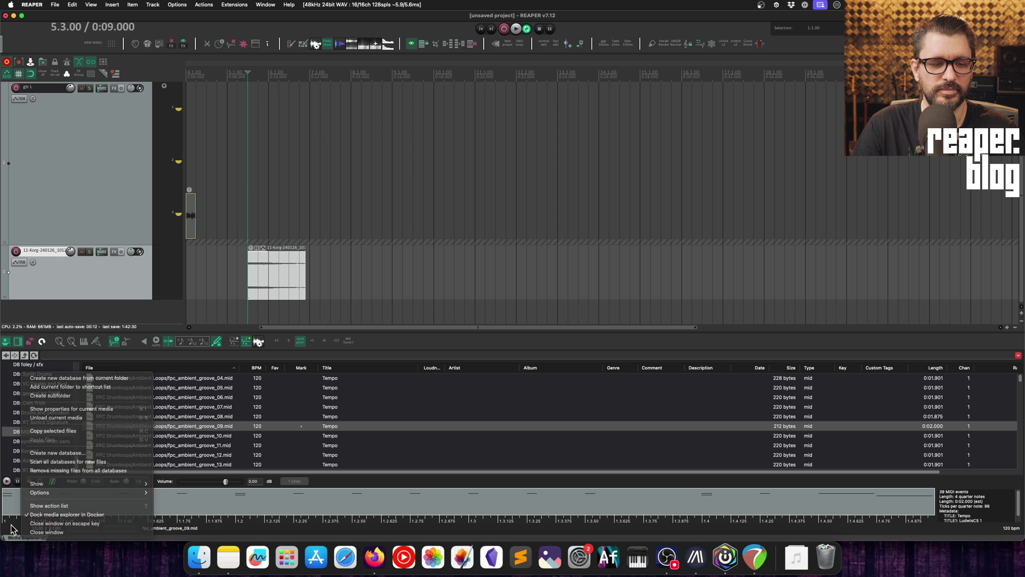
right_click(29, 538)
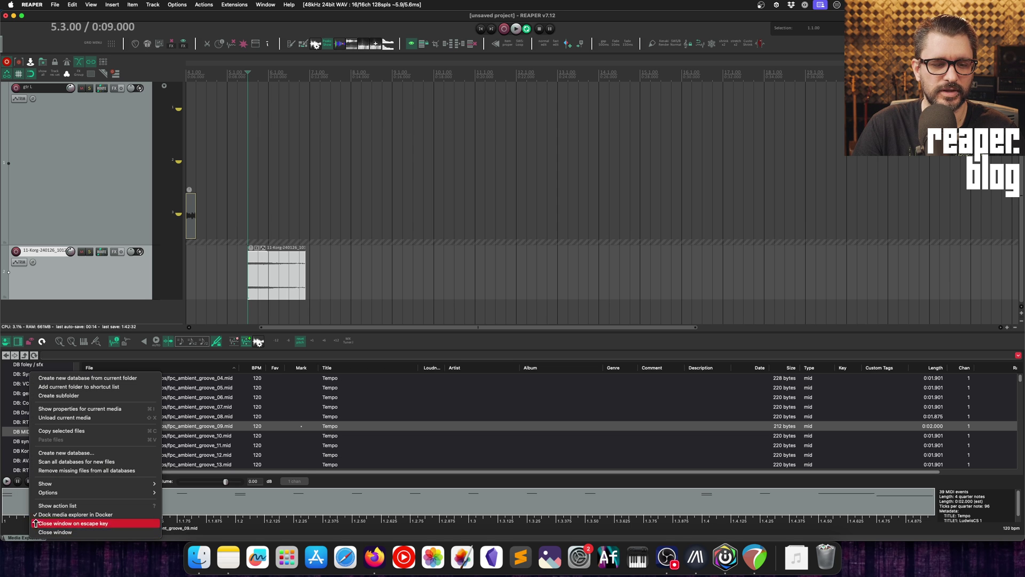
- Undock the Media Explorer, enable 'Close window on escape key', and test it with Esc
click(74, 515)
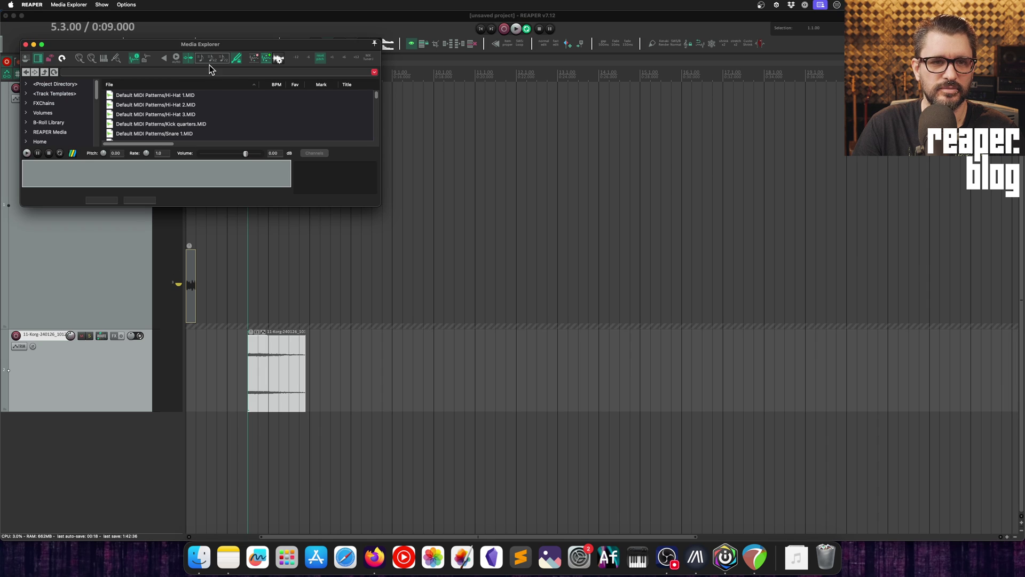
drag(212, 44, 389, 130)
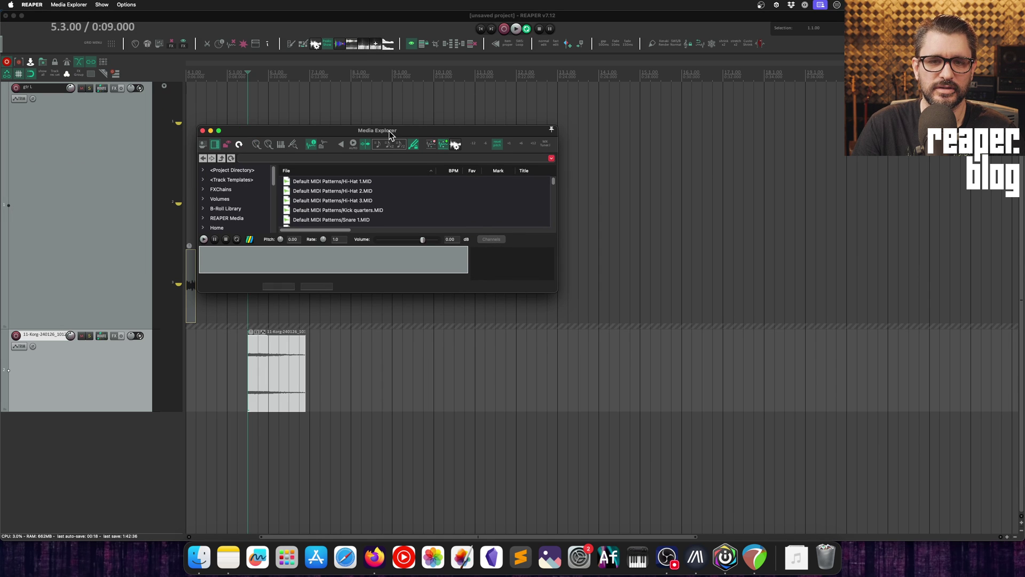
right_click(213, 287)
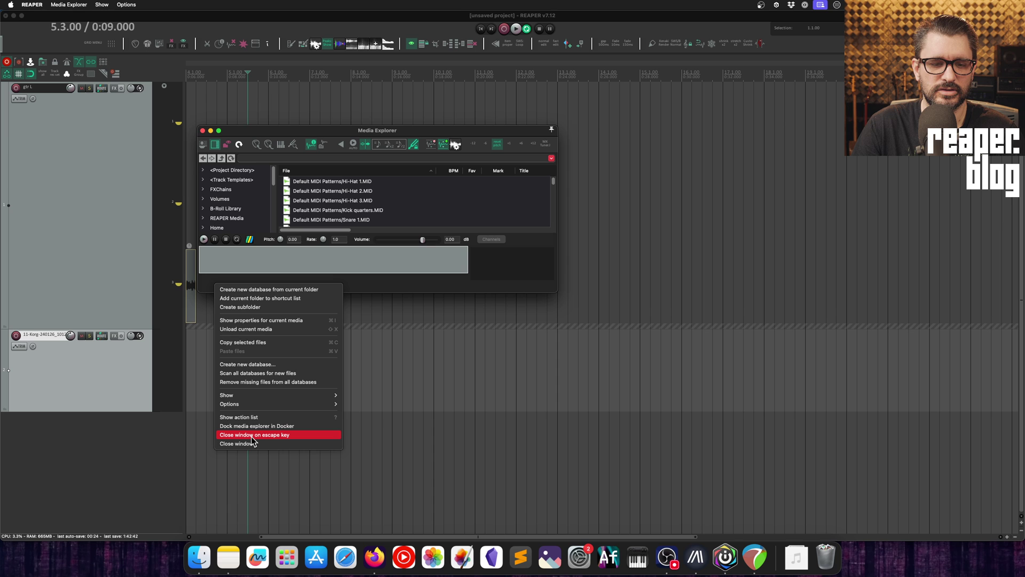
click(251, 437)
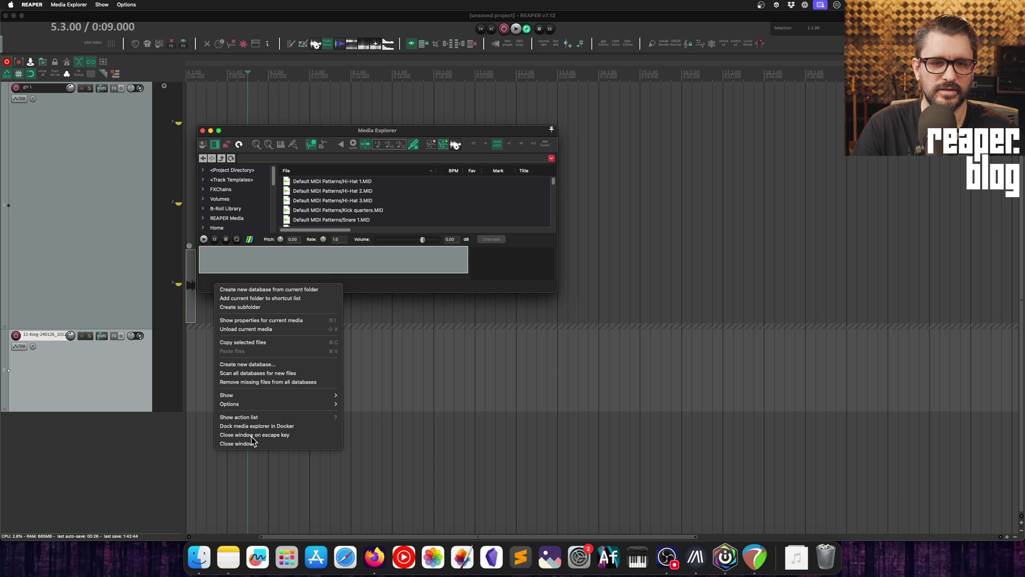
key(Escape)
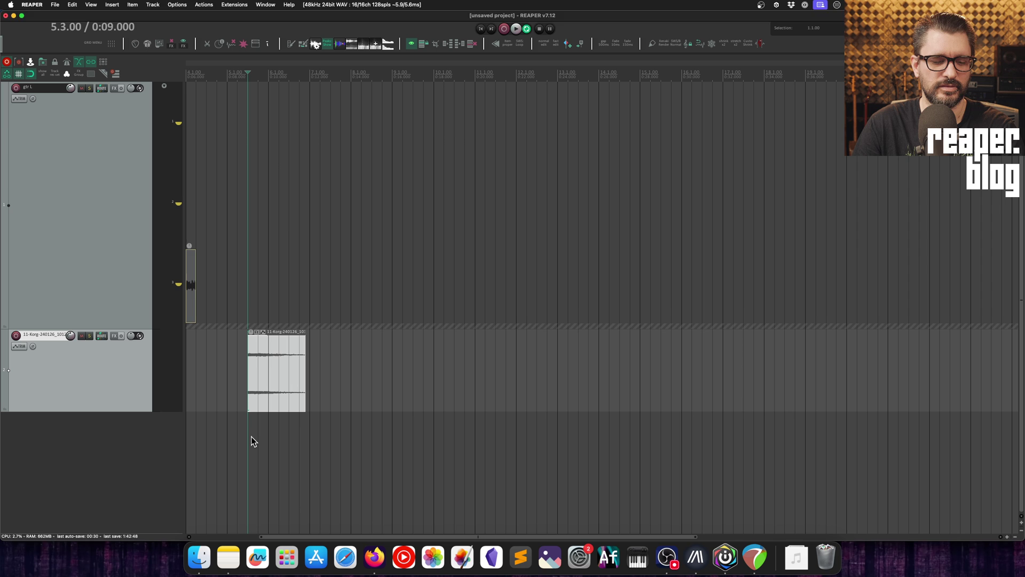
- Reopen the browser with Super+Alt+X, disable close-on-escape, and confirm Esc leaves it open
key(super+alt+x)
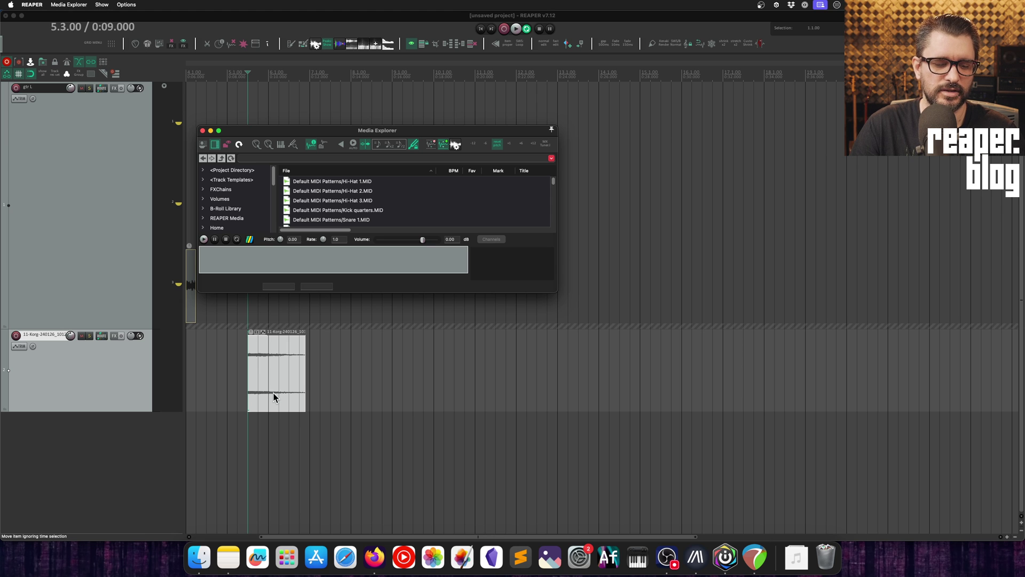
key(super+alt+x)
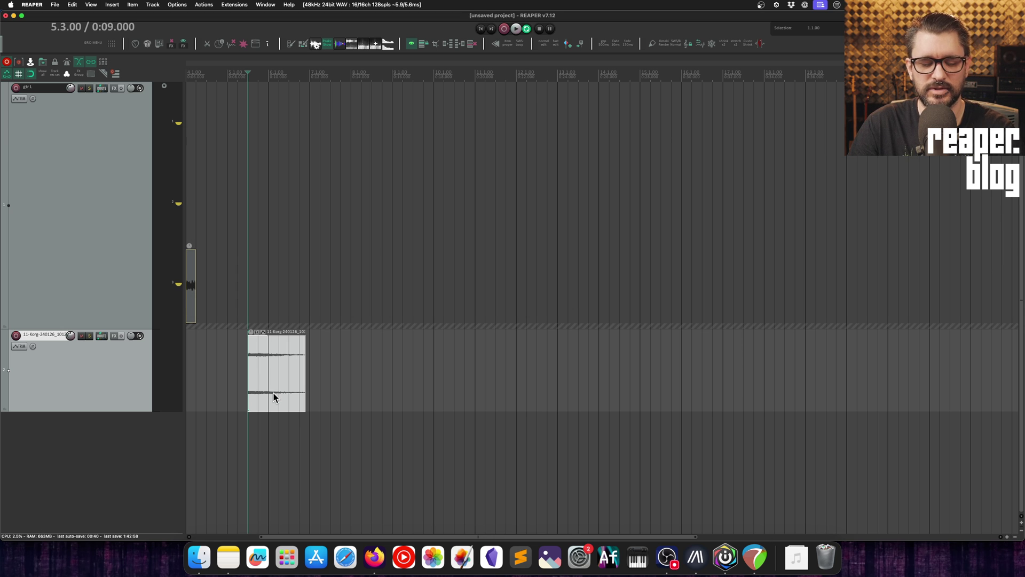
key(super+alt+x)
right_click(239, 269)
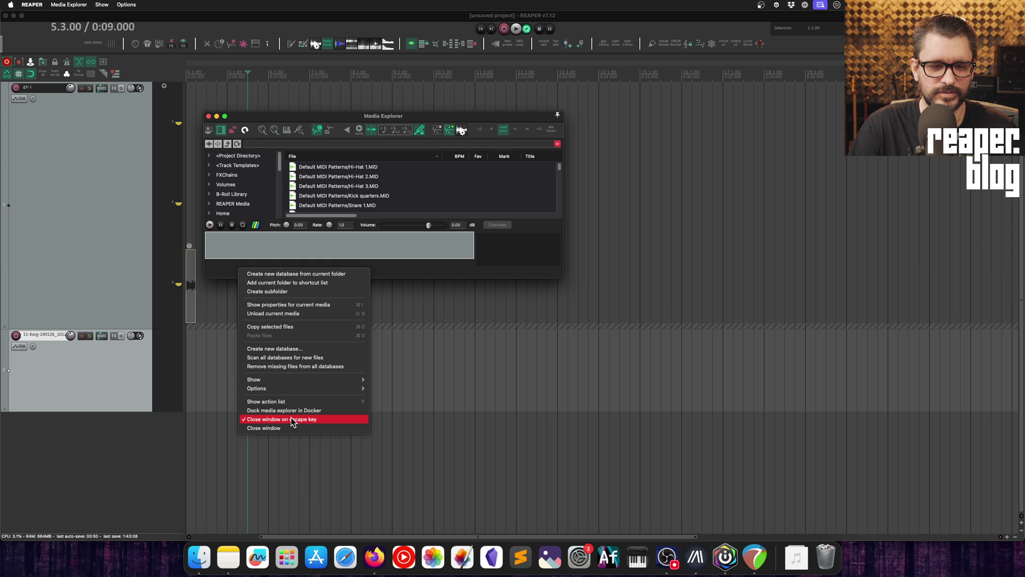
click(292, 419)
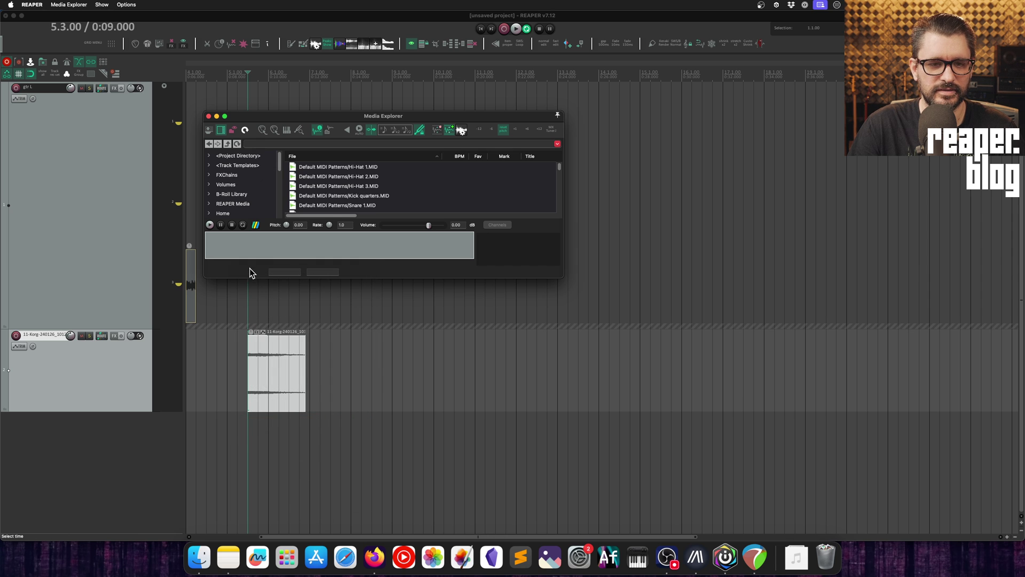
key(Escape)
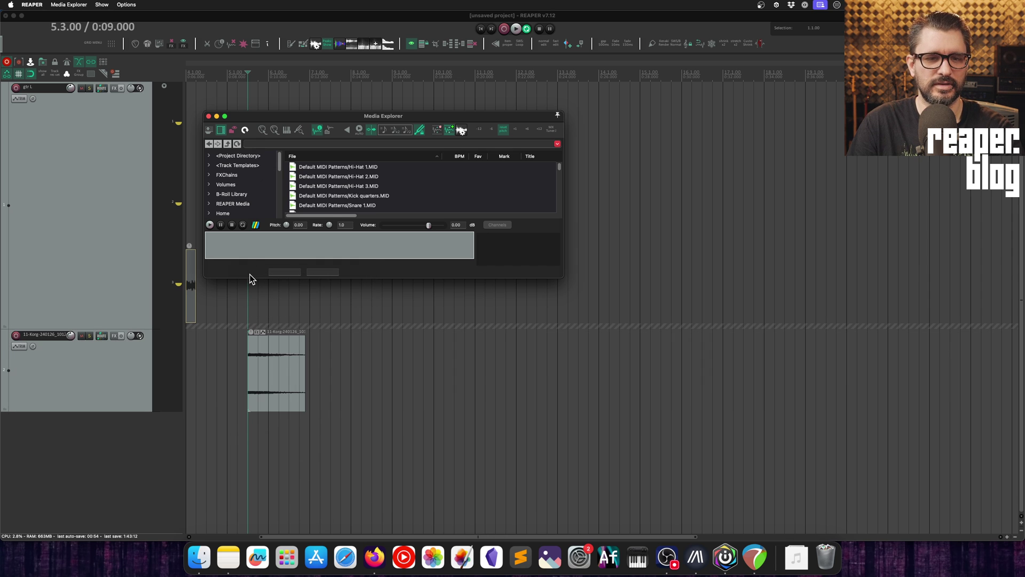
drag(304, 118, 306, 135)
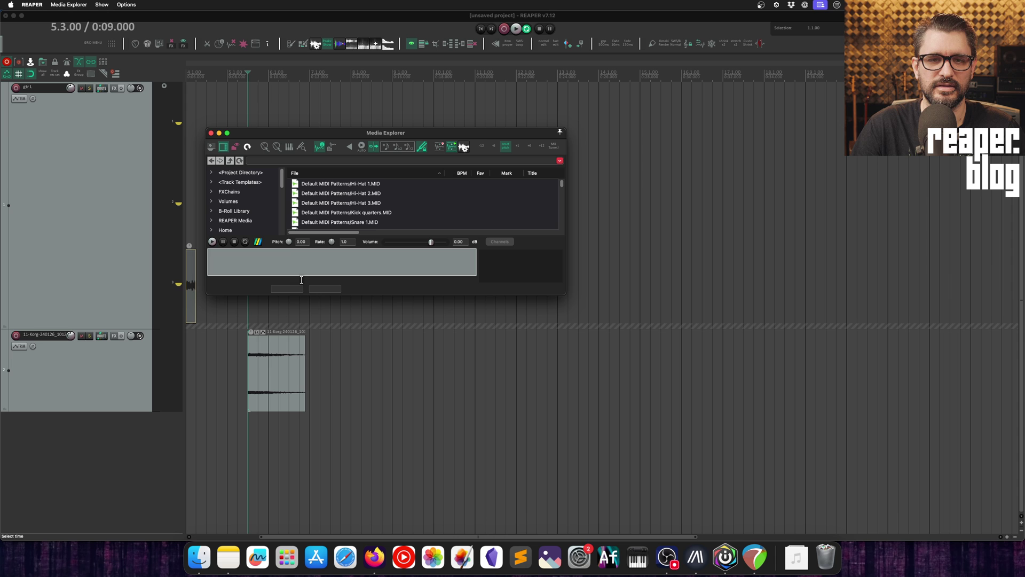
right_click(251, 288)
click(305, 441)
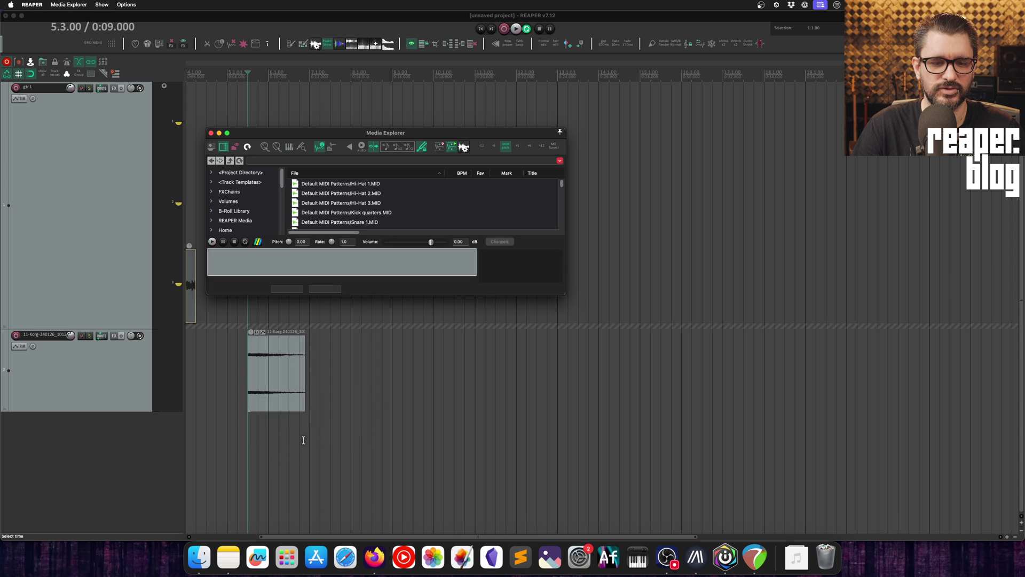
- Re-enable 'Dock media explorer in Docker' to return the browser to the main window
click(210, 146)
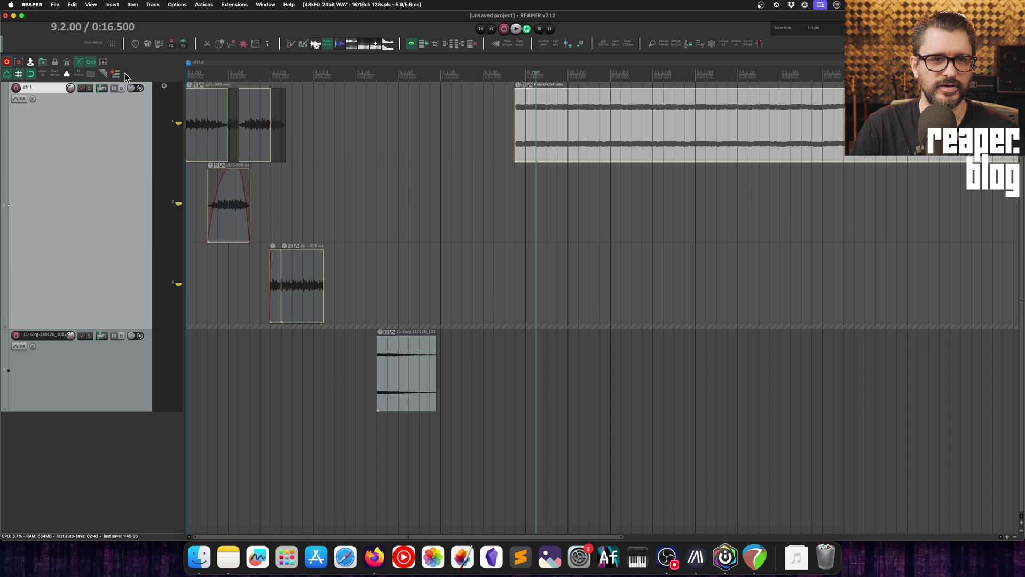
- Open View > Peaks Display Settings and set display mode to momentary loudness (LUFS-M)
scroll(561, 123, up, 2)
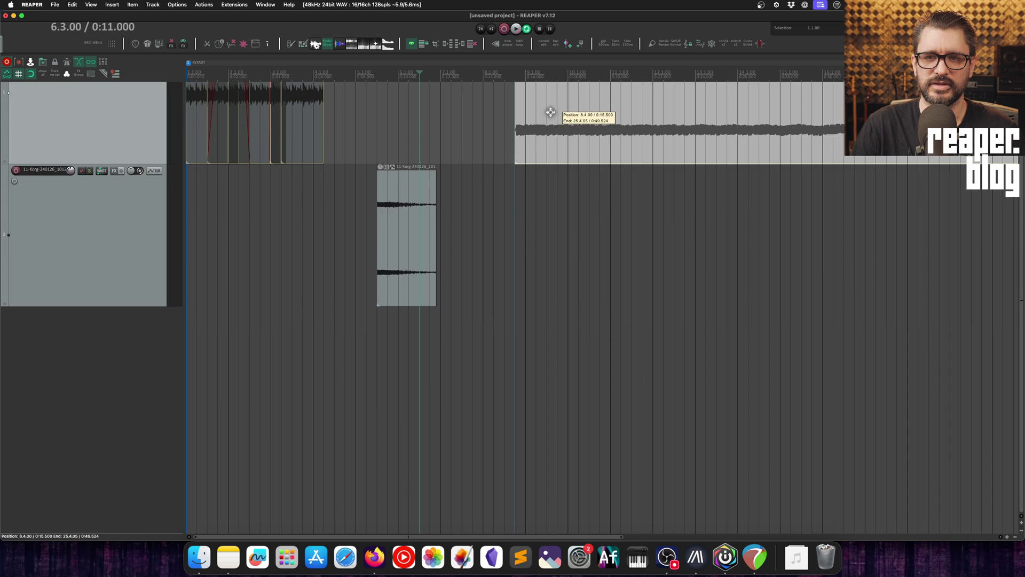
scroll(560, 190, down, 4)
scroll(373, 210, up, 2)
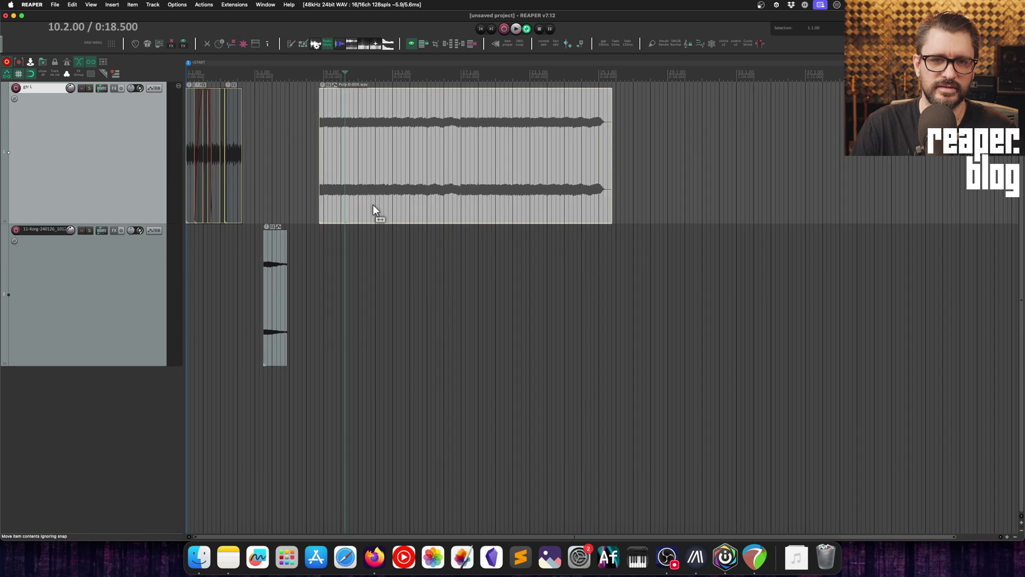
scroll(380, 207, right, 2)
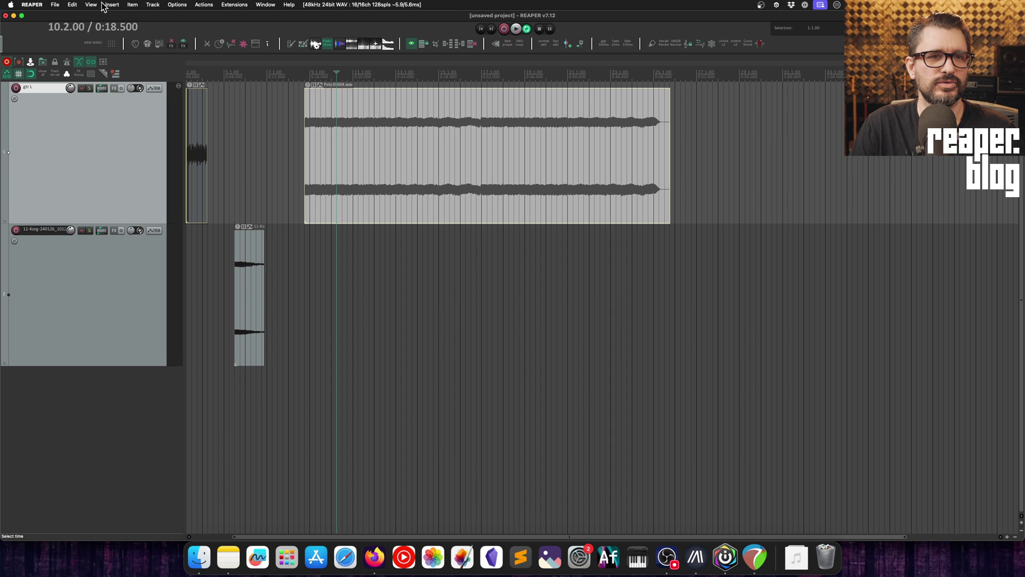
click(88, 5)
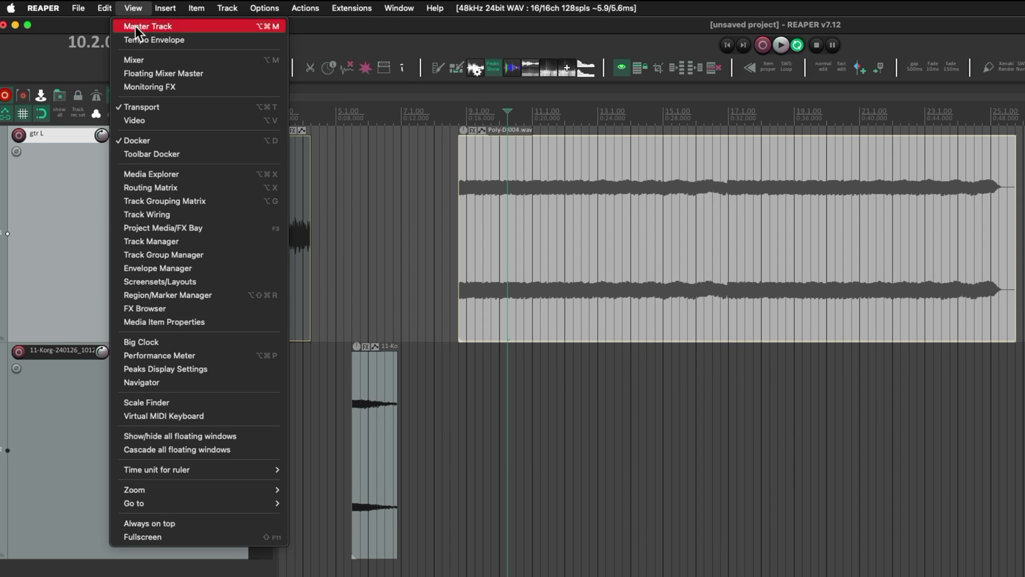
click(184, 370)
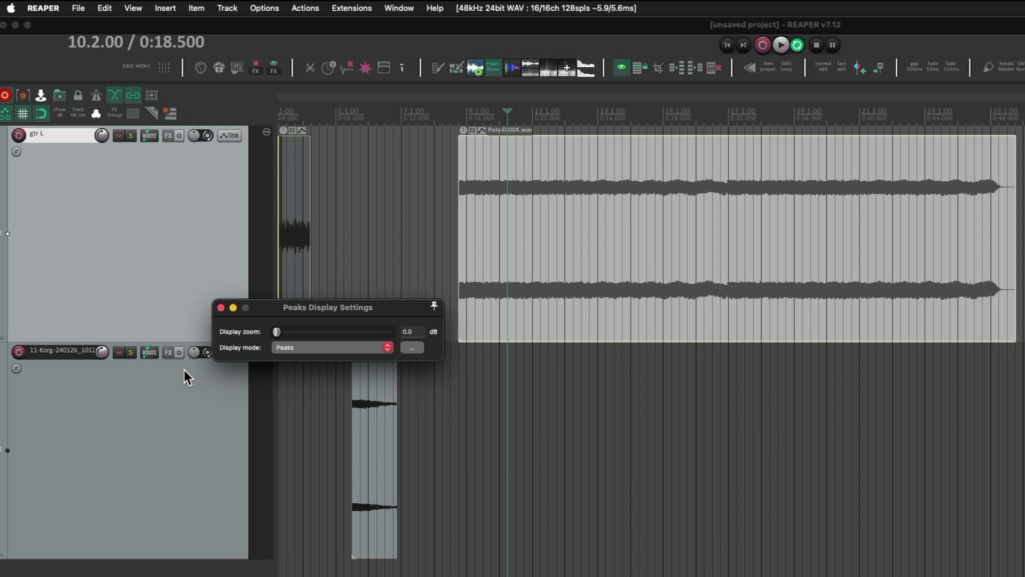
click(300, 347)
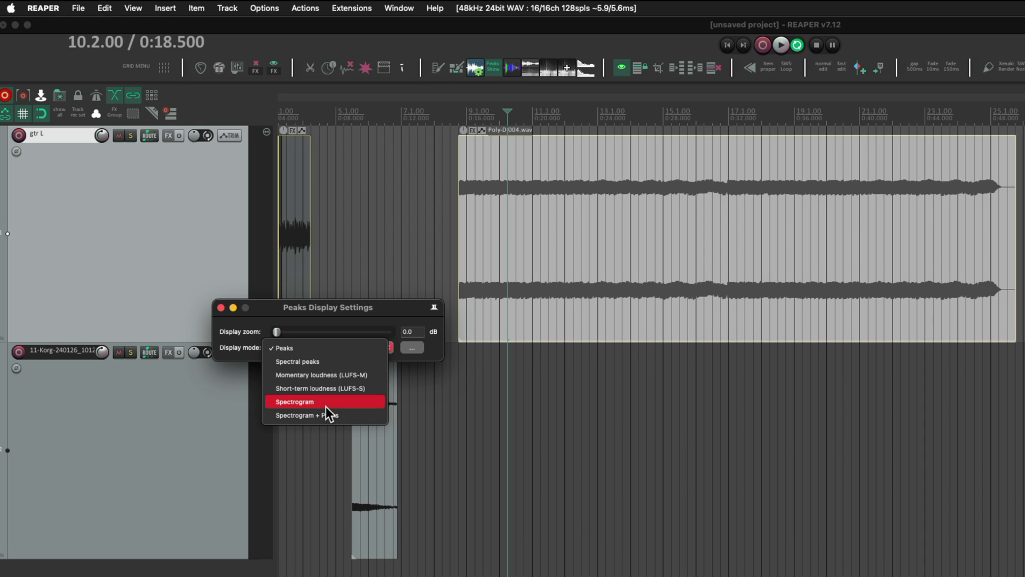
click(326, 375)
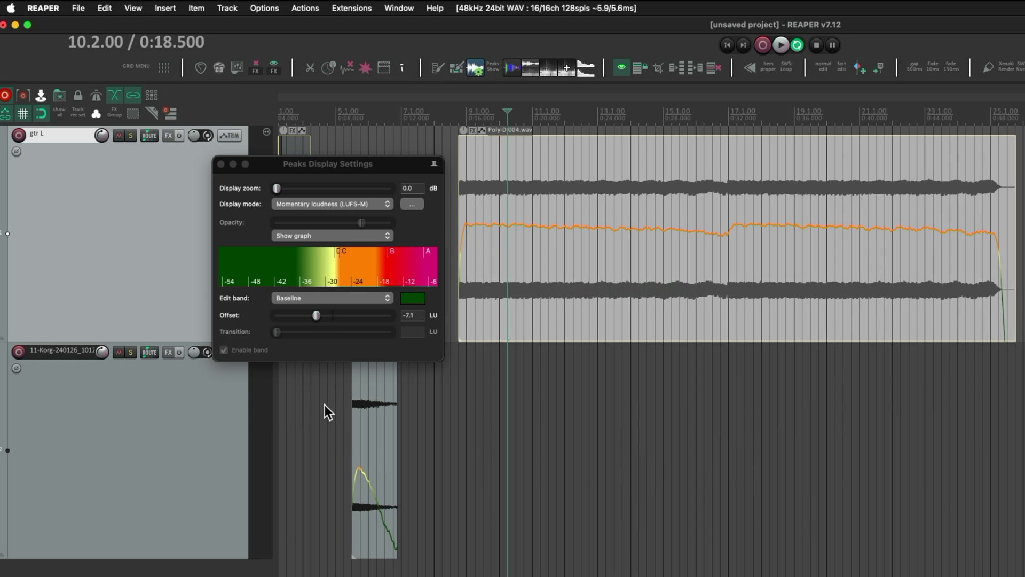
- Switch the display mode to short-term loudness (LUFS-S) with Color peaks
click(342, 204)
click(357, 215)
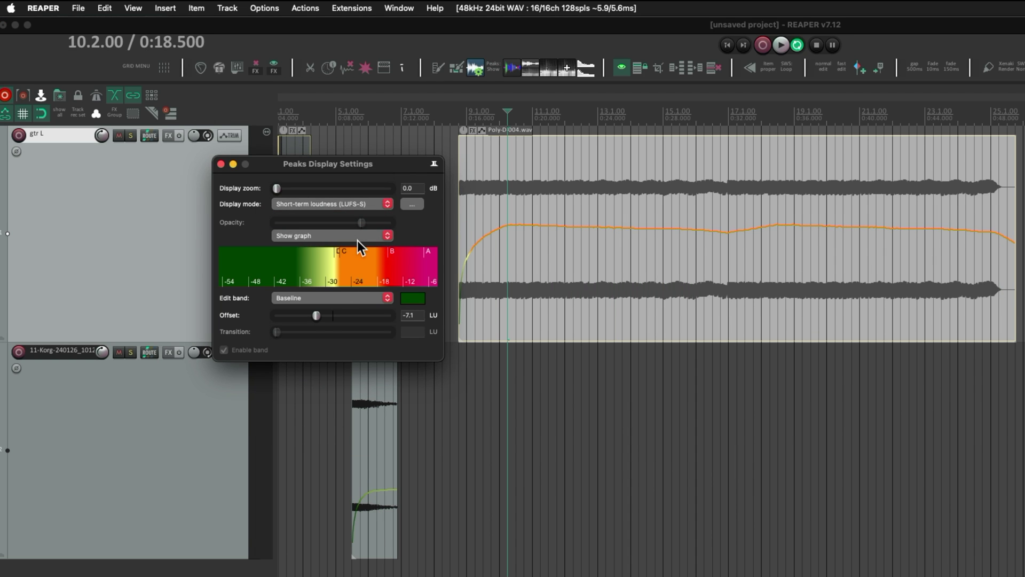
click(365, 204)
click(368, 204)
click(381, 236)
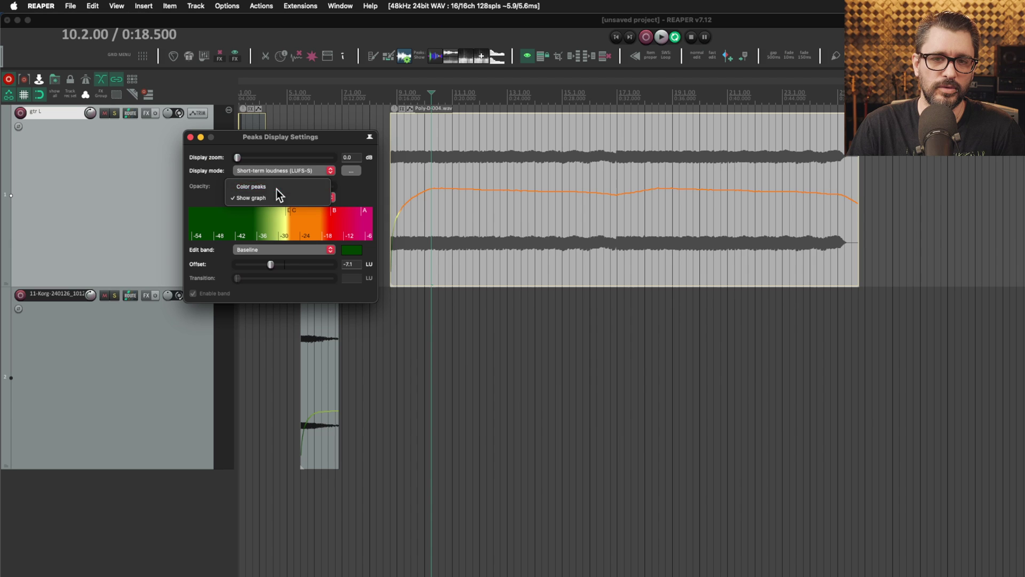
click(293, 223)
- Try spectral colouring, return to LUFS-M, and bring up the loudness colour bar options
drag(311, 139, 255, 134)
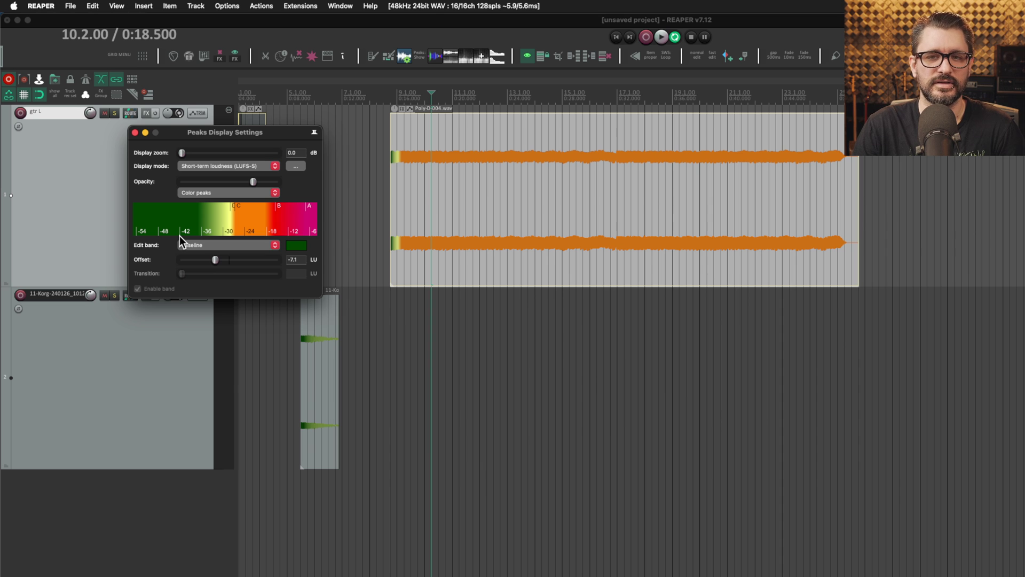
click(214, 166)
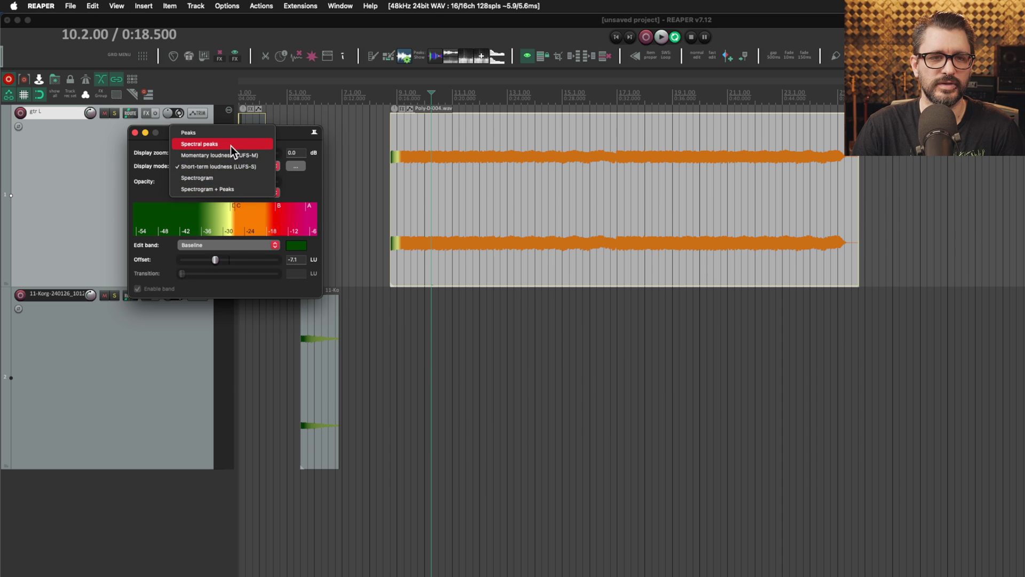
click(231, 145)
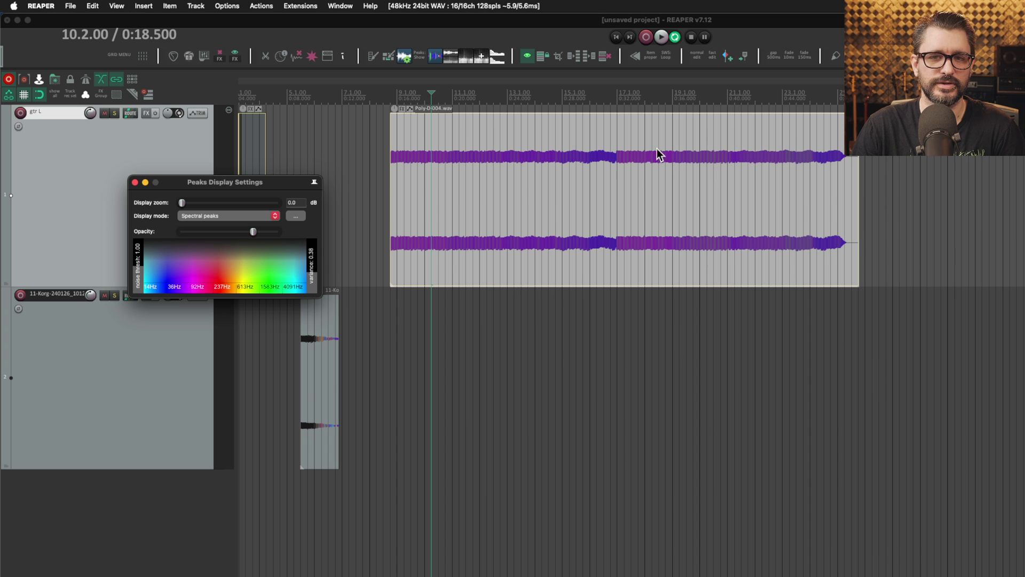
click(231, 216)
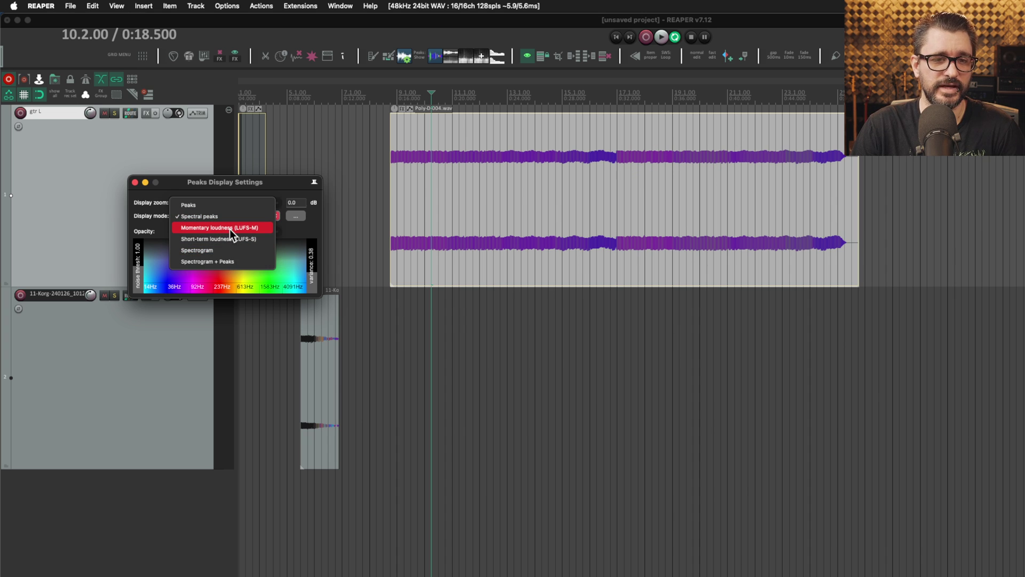
click(230, 229)
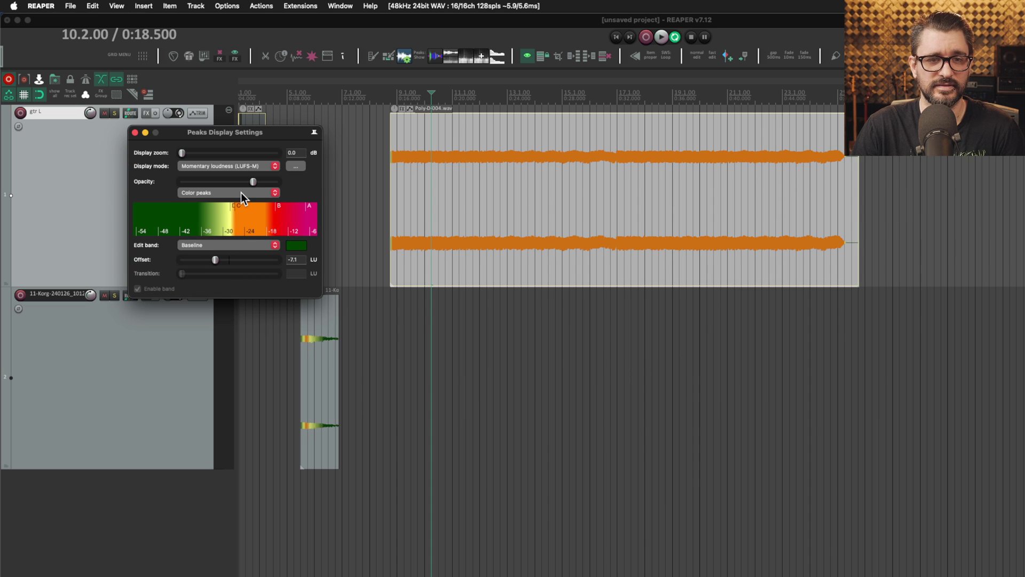
scroll(244, 167, down, 1)
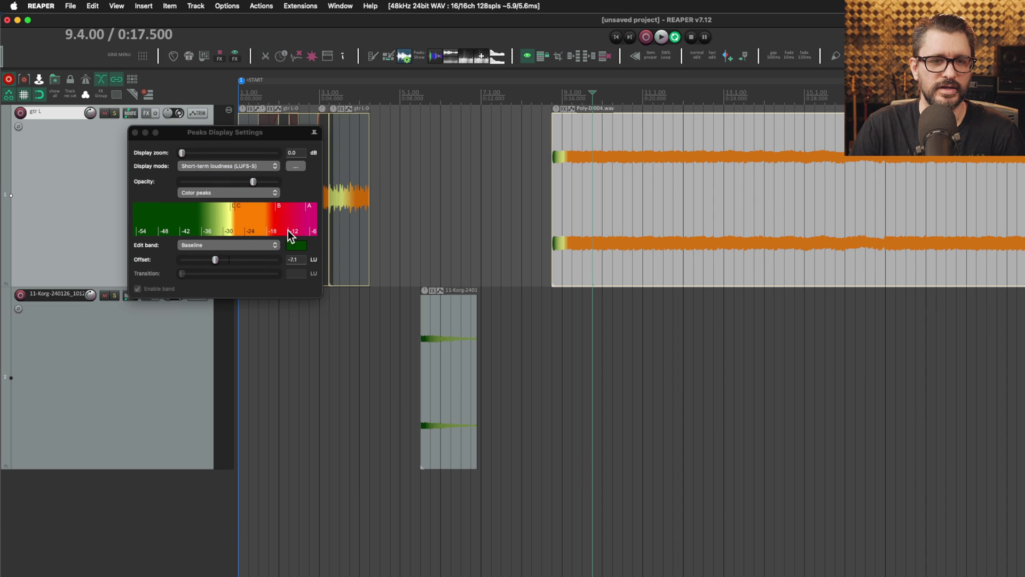
right_click(173, 221)
- Shift the loudness colour scale to end at 0 and raise the Poly-D item to about +3 dB
click(162, 219)
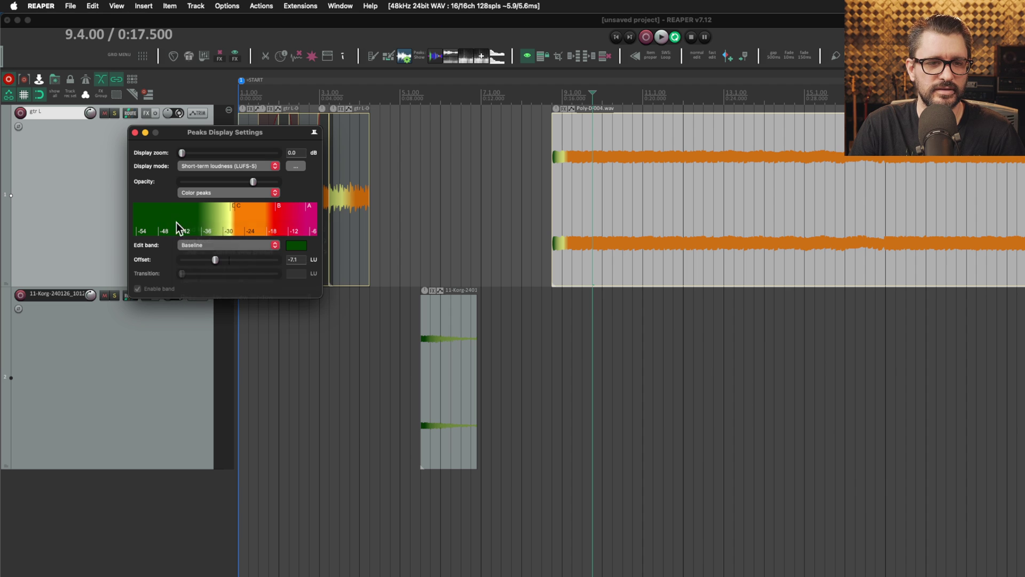
drag(230, 226, 194, 229)
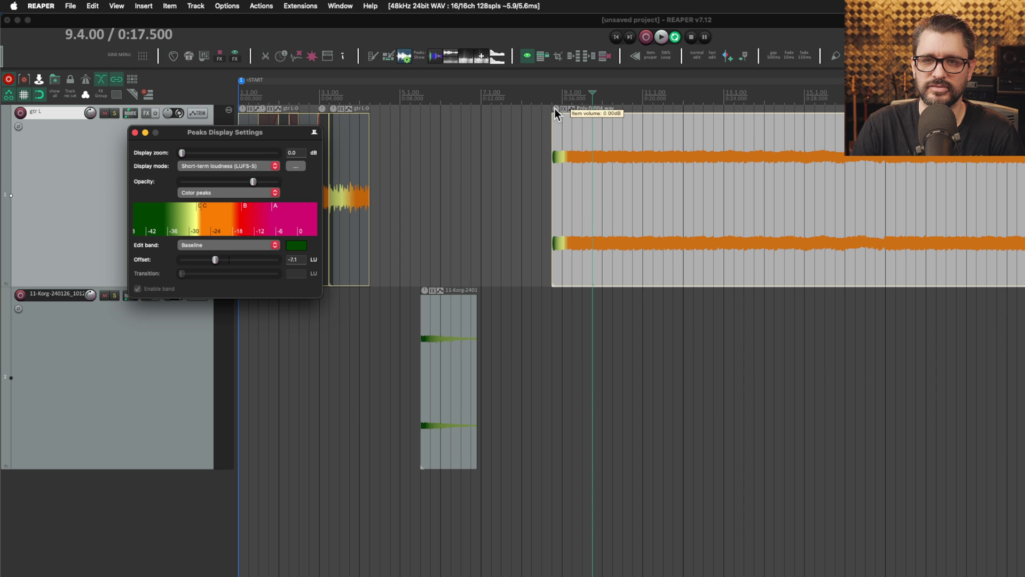
drag(555, 110, 578, 92)
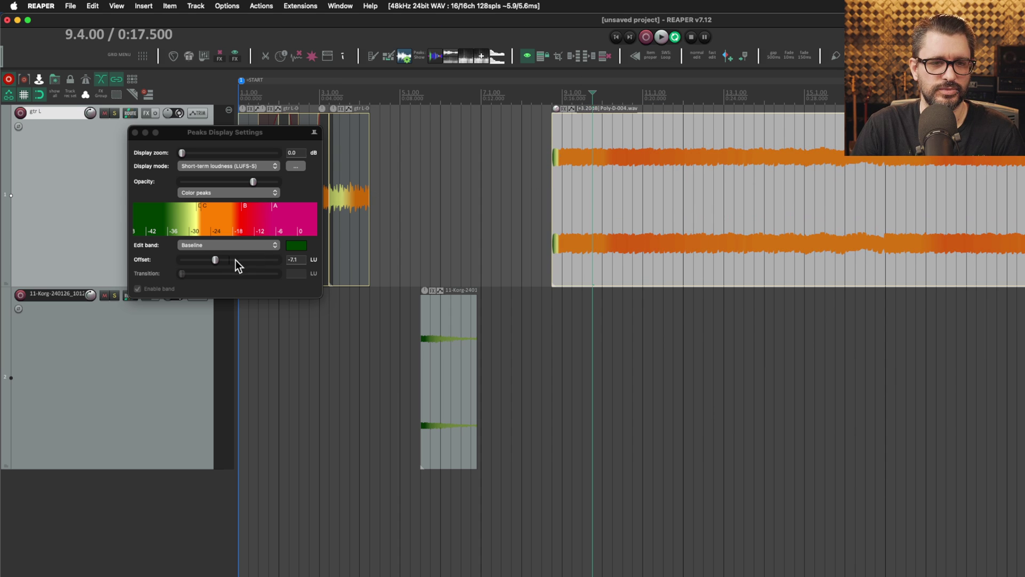
- Check the loudness band list, keeping Baseline, and open the colour or graph choices
click(238, 245)
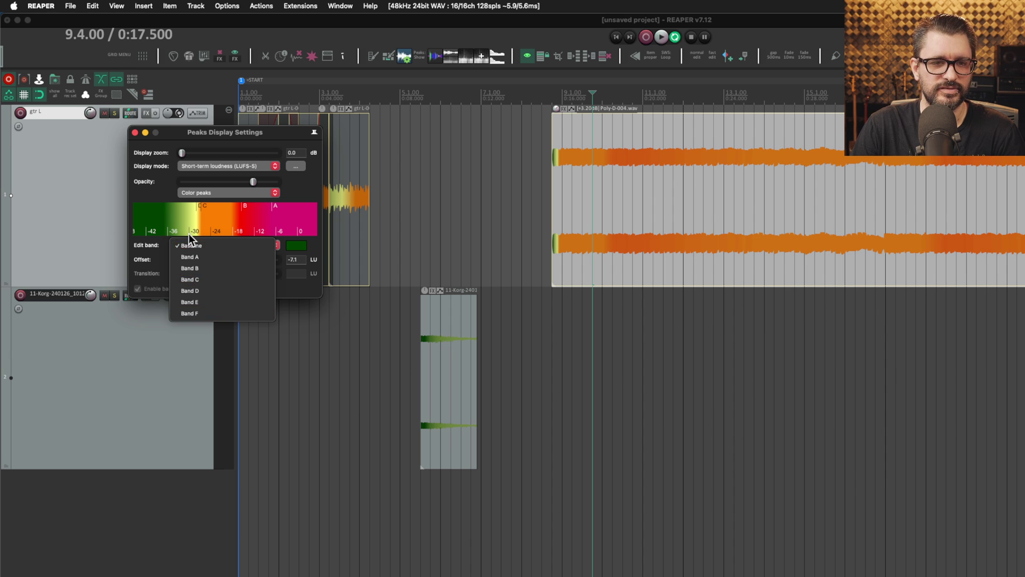
click(171, 233)
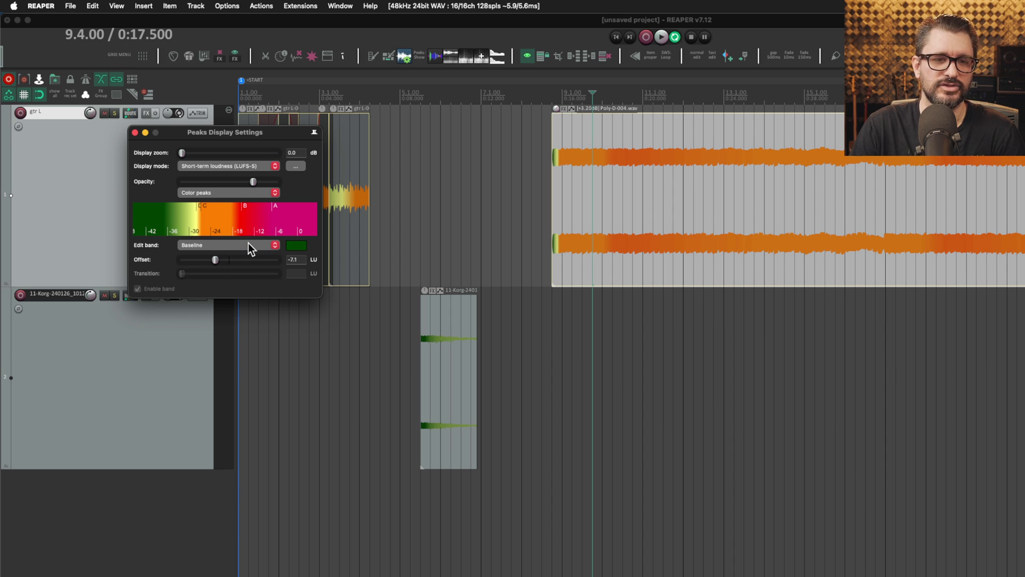
click(239, 191)
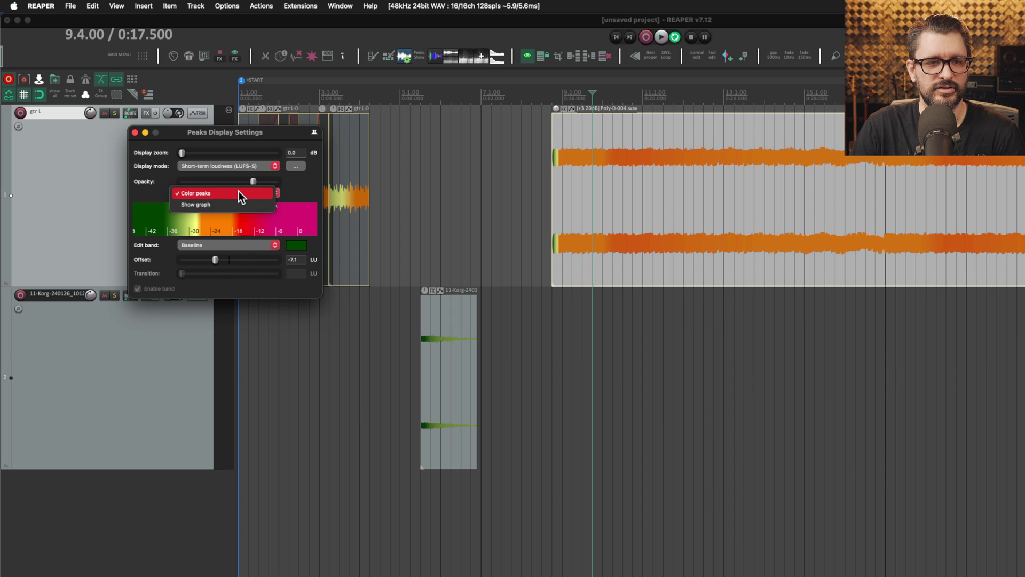
- Show peaks as a graph using the Momentary loudness (LUFS-M) display mode
click(239, 206)
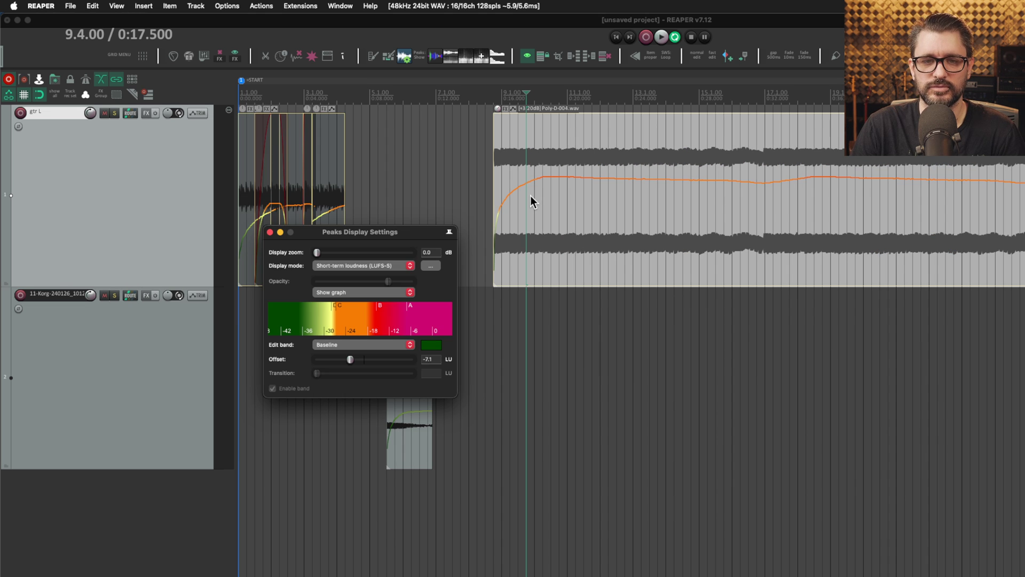
click(377, 265)
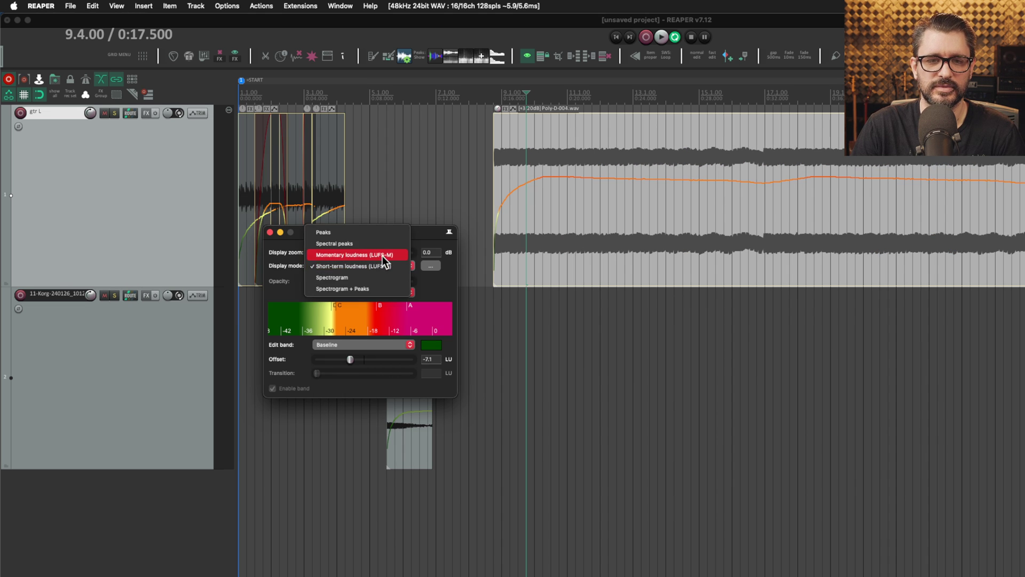
click(392, 253)
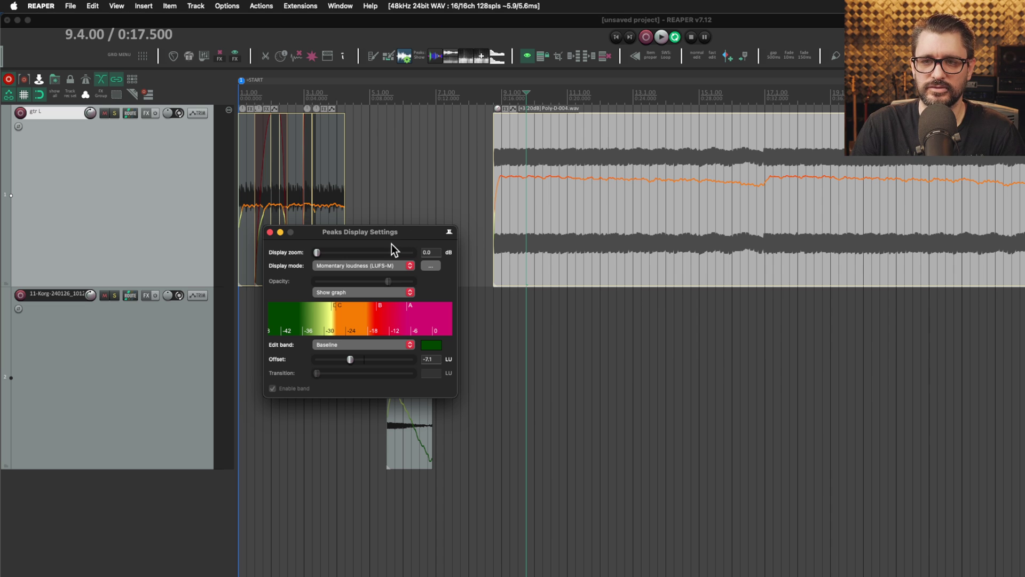
drag(399, 235, 457, 209)
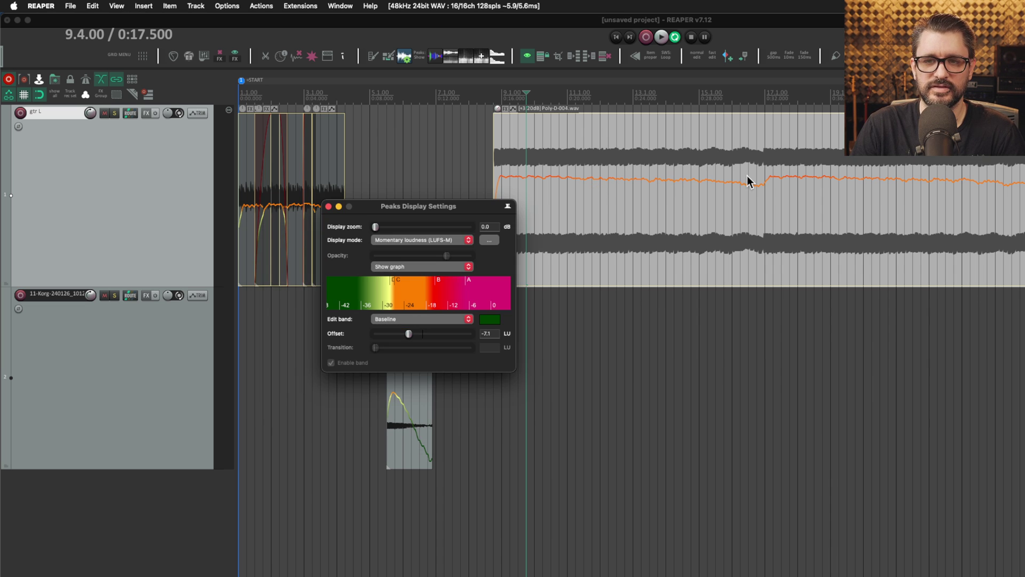
- Try display zoom at 13.2 dB and raise the Poly-D volume, then reset both to 0 dB
click(497, 111)
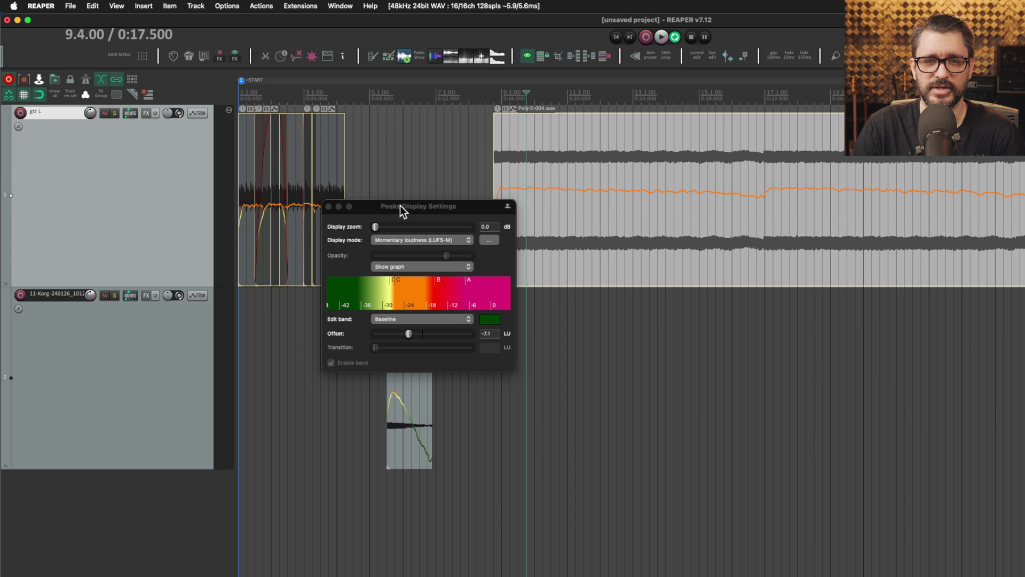
drag(399, 205, 366, 131)
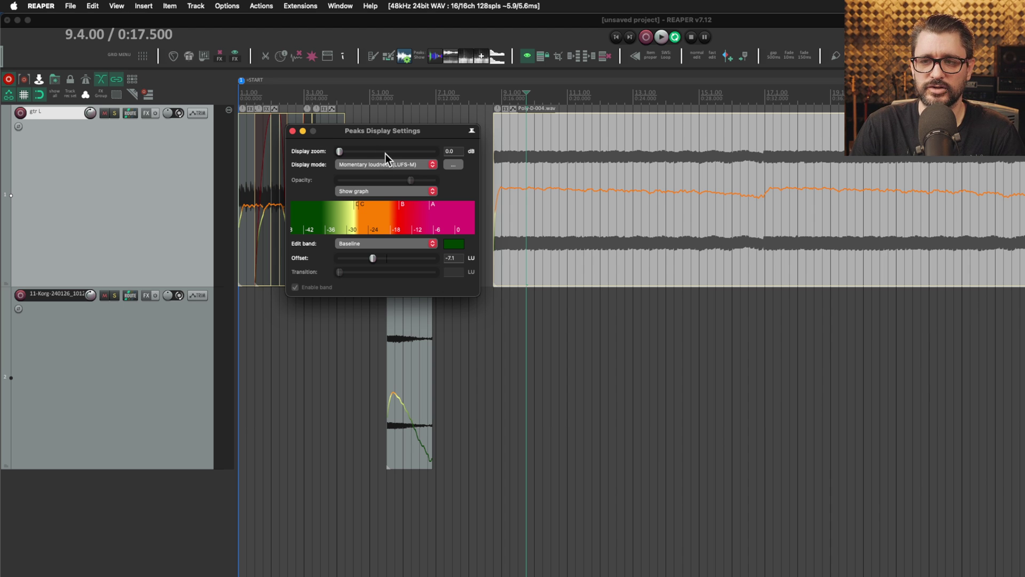
drag(392, 134, 402, 116)
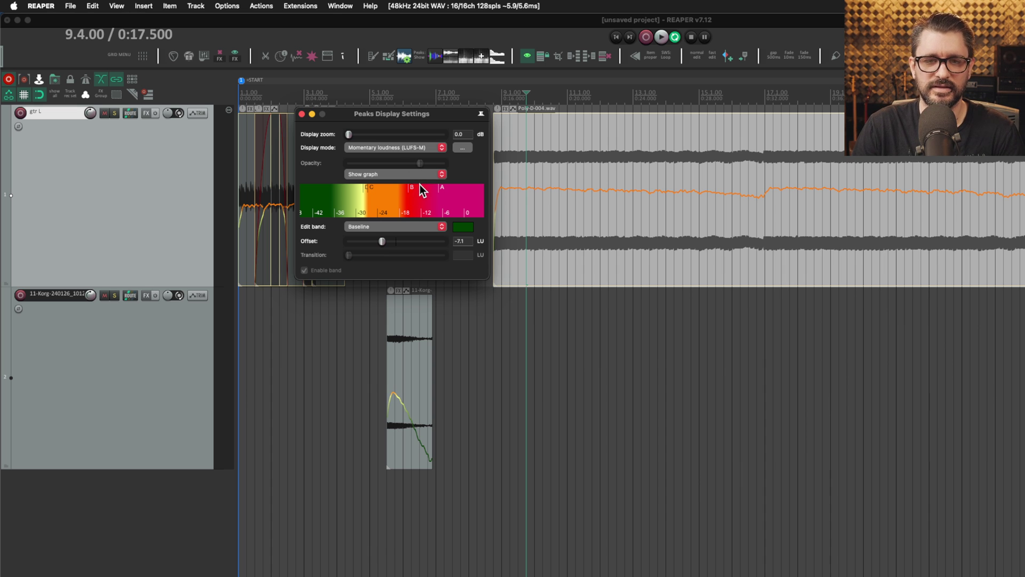
drag(424, 118, 396, 114)
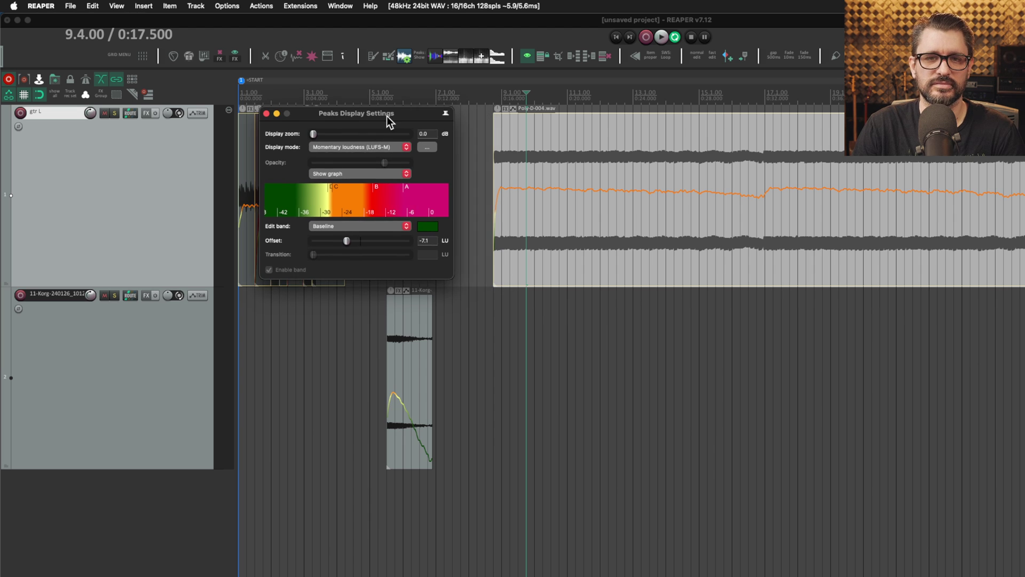
mouse_move(321, 129)
mouse_down()
mouse_move(355, 139)
mouse_move(320, 139)
mouse_up()
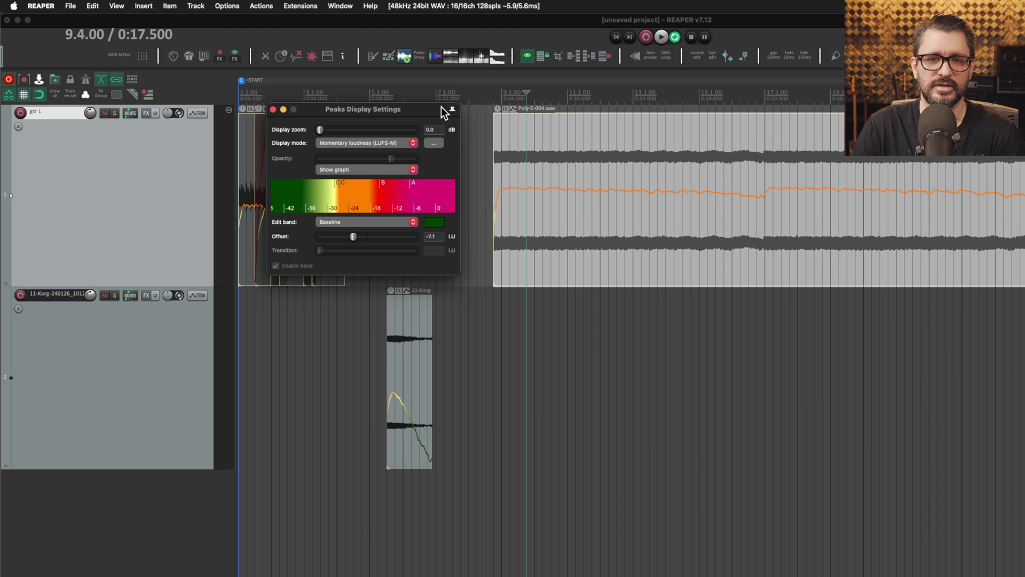
click(498, 109)
drag(497, 109, 564, 92)
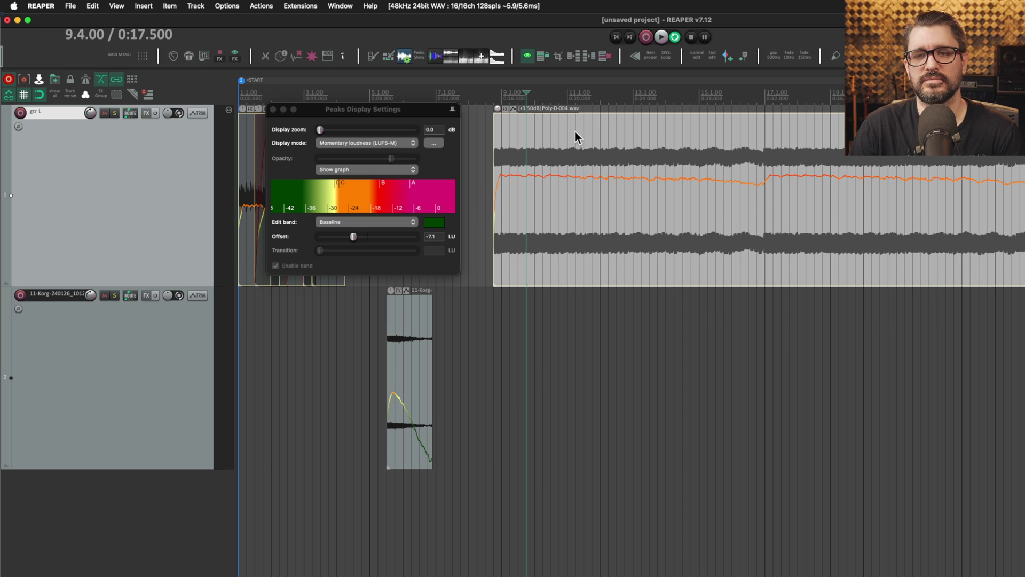
double_click(496, 109)
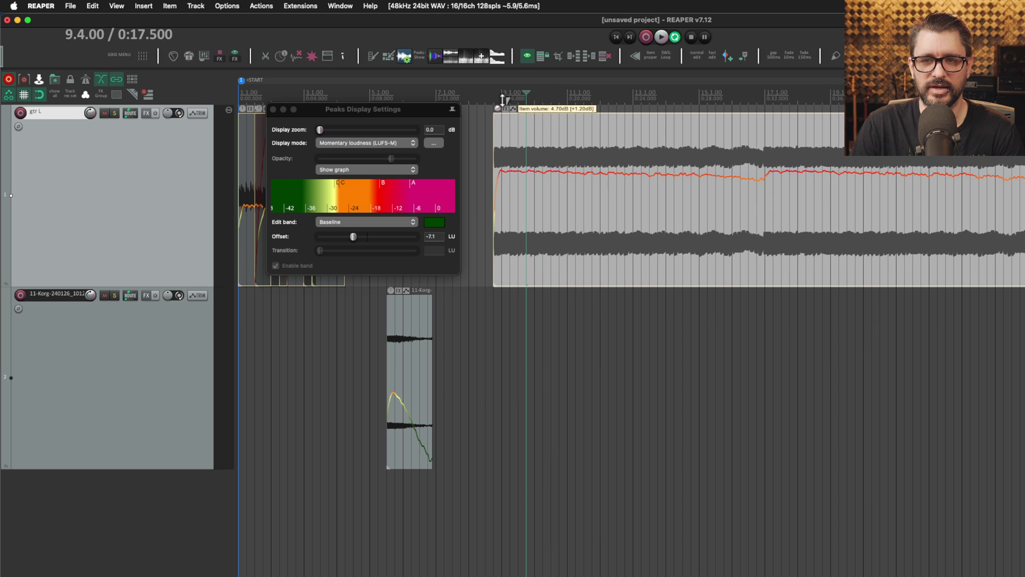
- Open the peaks generation and caching preferences from the Peaks Display Settings options menu
click(438, 145)
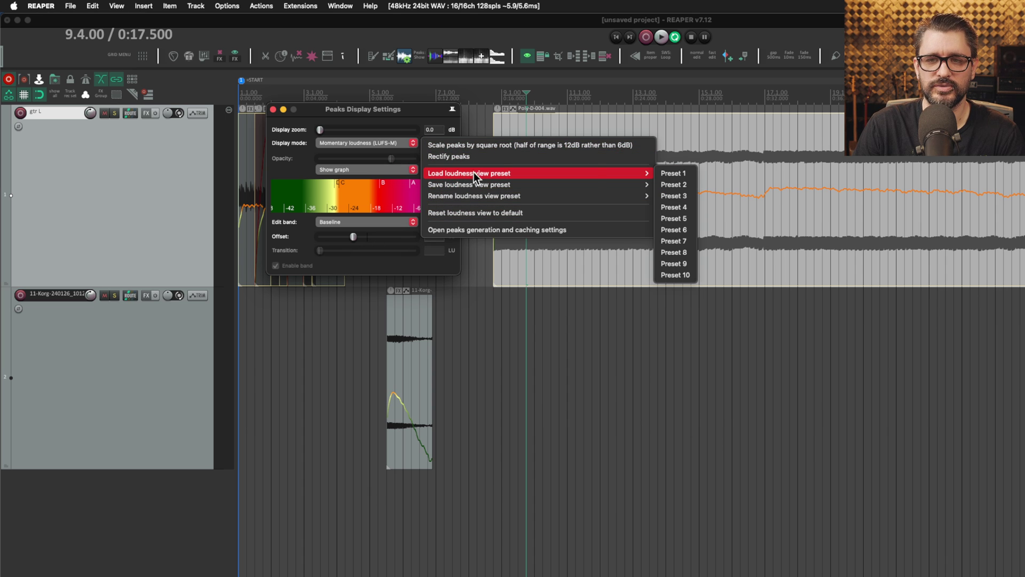
mouse_move(594, 184)
mouse_move(498, 197)
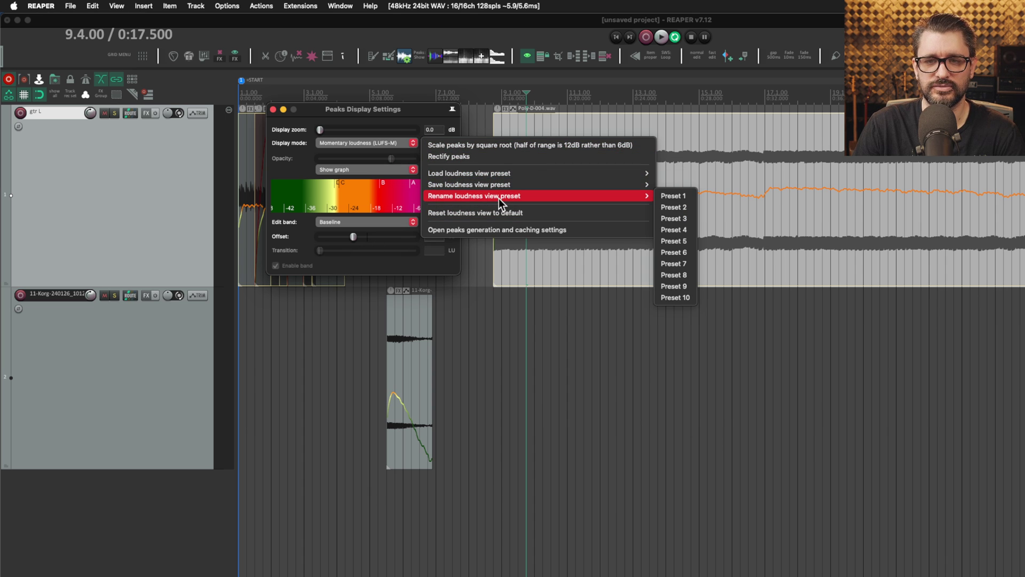
click(490, 230)
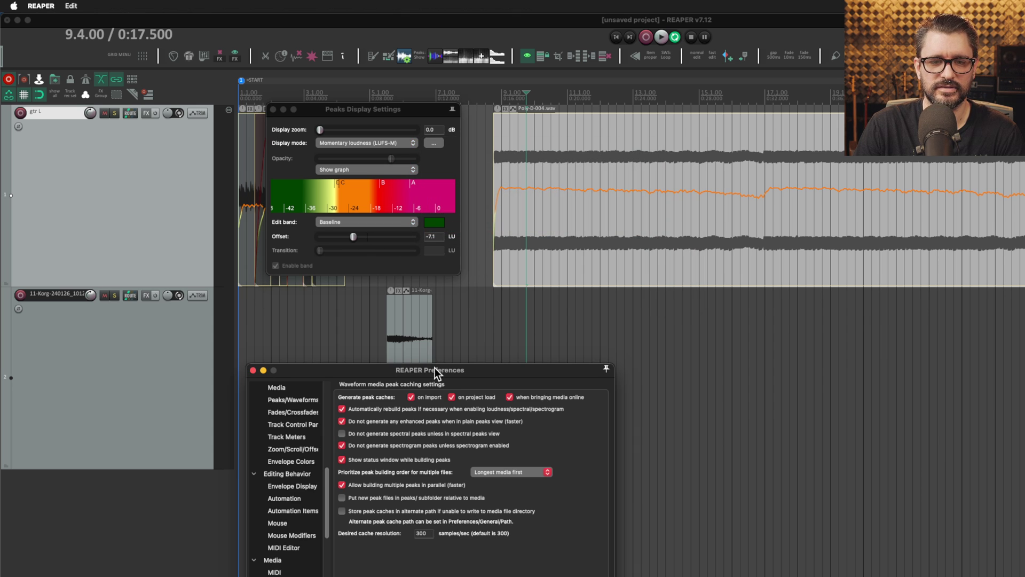
drag(434, 367, 663, 104)
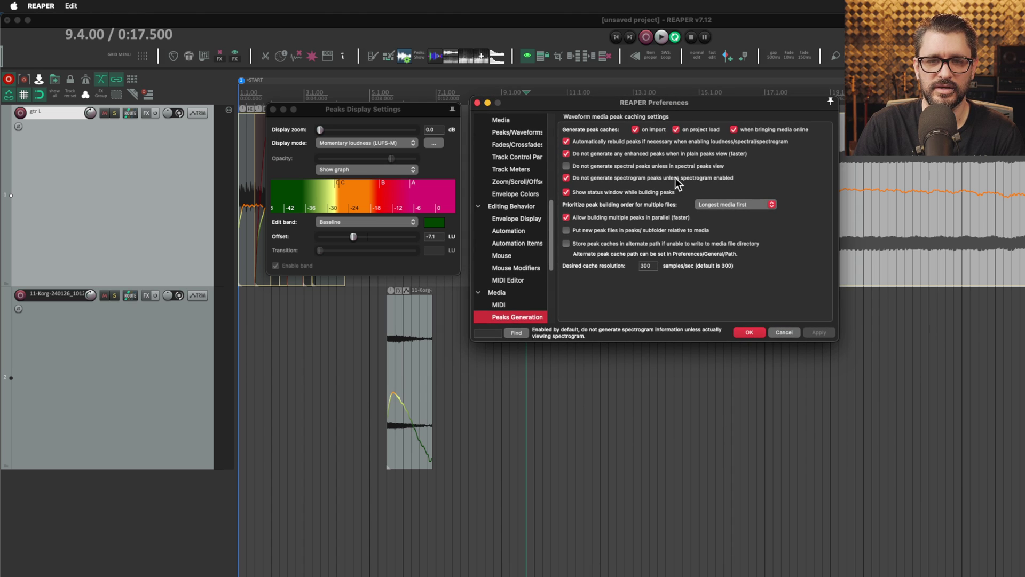
- Uncheck 'Do not generate any enhanced peaks when in plain peaks view'
mouse_move(584, 154)
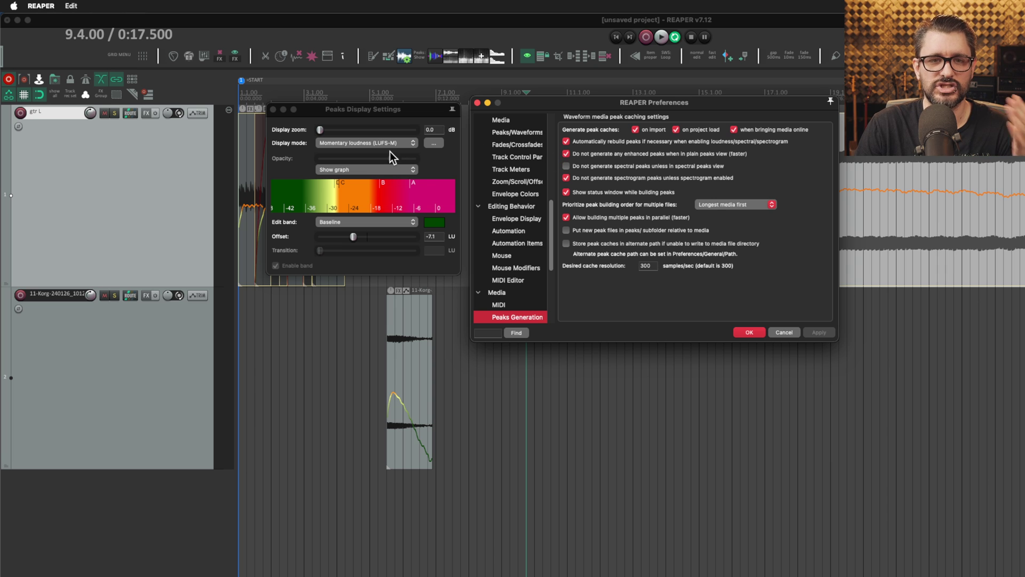
click(367, 143)
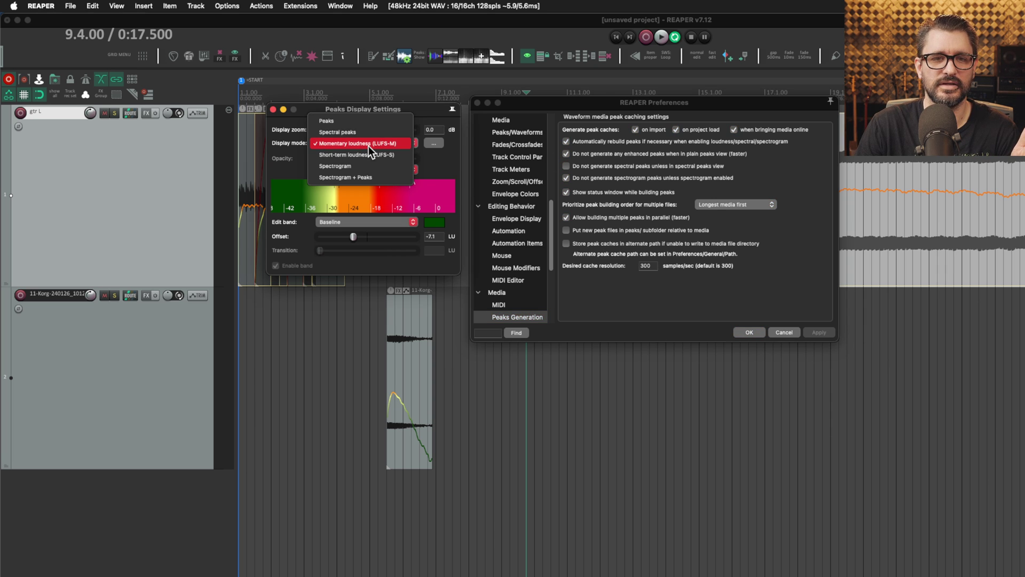
click(590, 155)
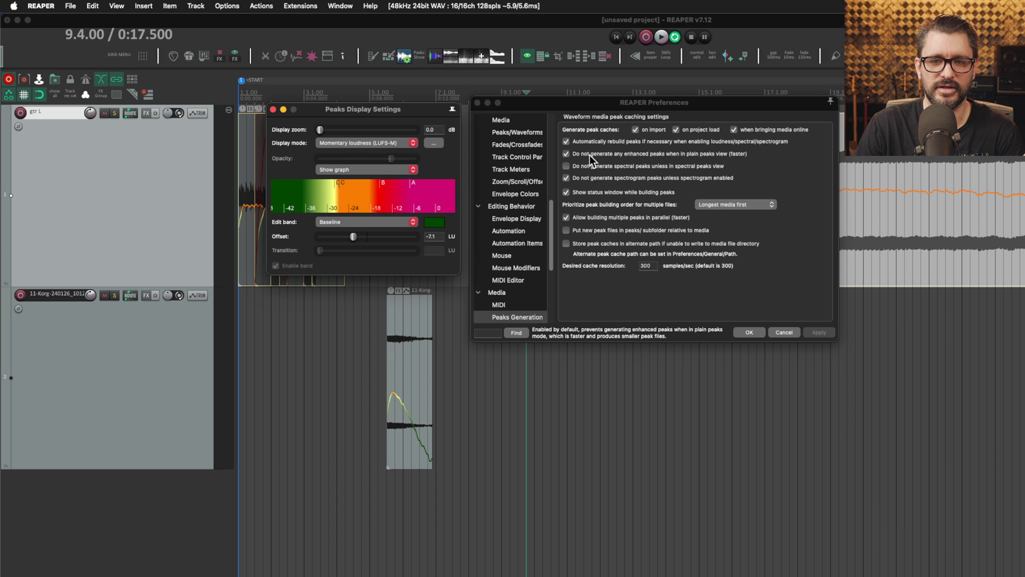
click(567, 154)
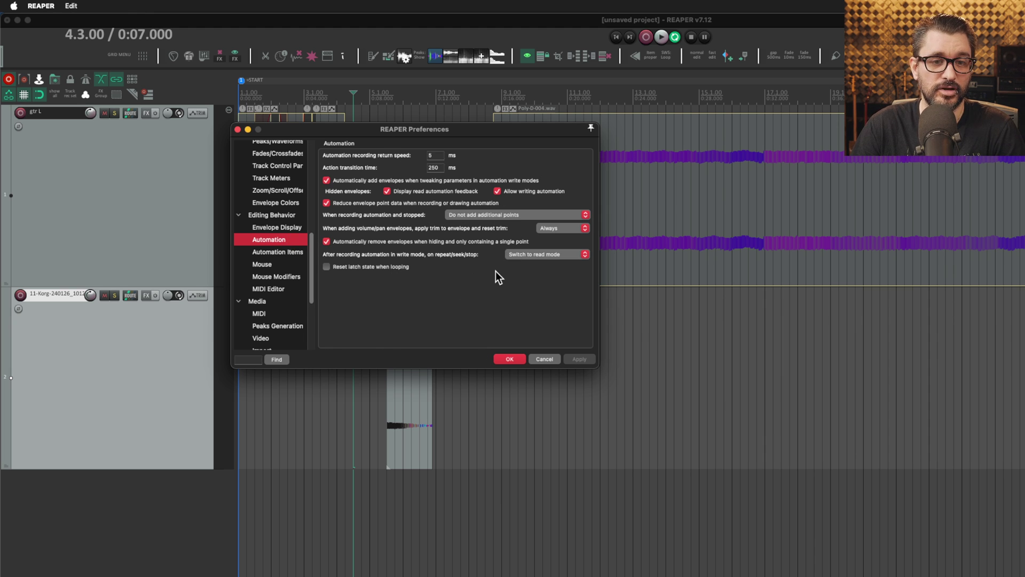
- Review the Automation Items and Peaks Generation preference pages
click(299, 250)
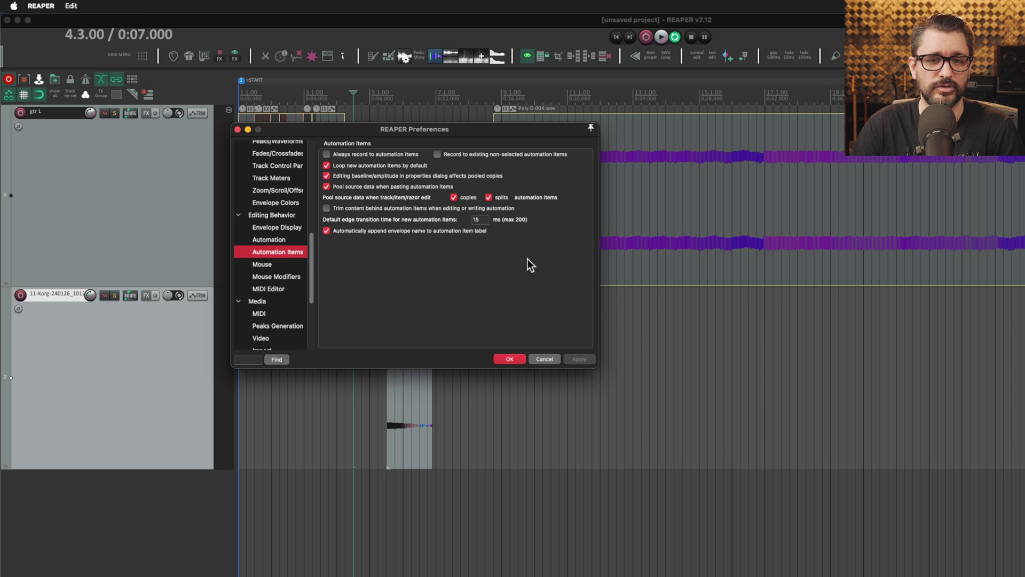
click(289, 328)
scroll(299, 328, down, 2)
scroll(300, 328, down, 2)
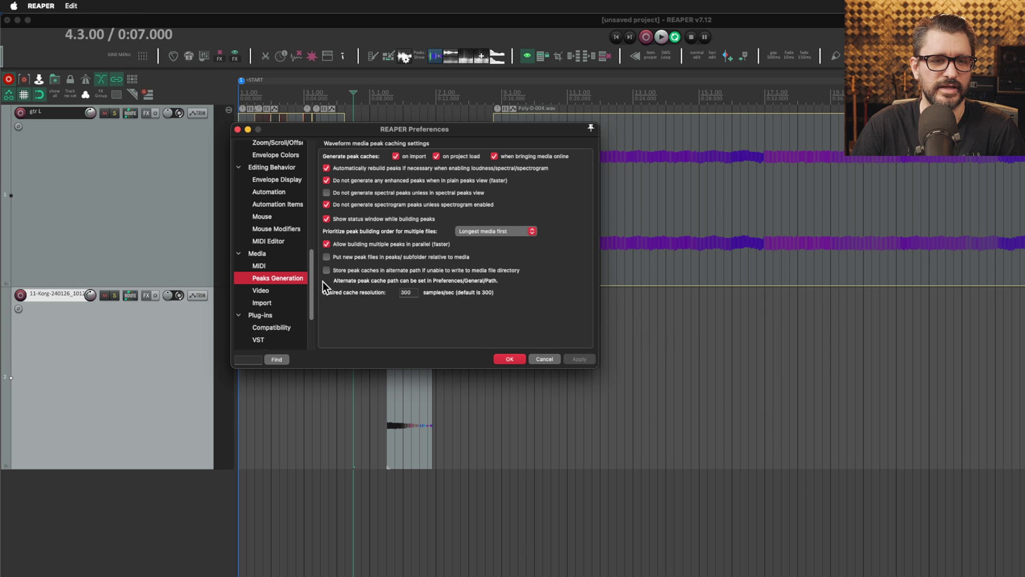
drag(312, 289, 315, 167)
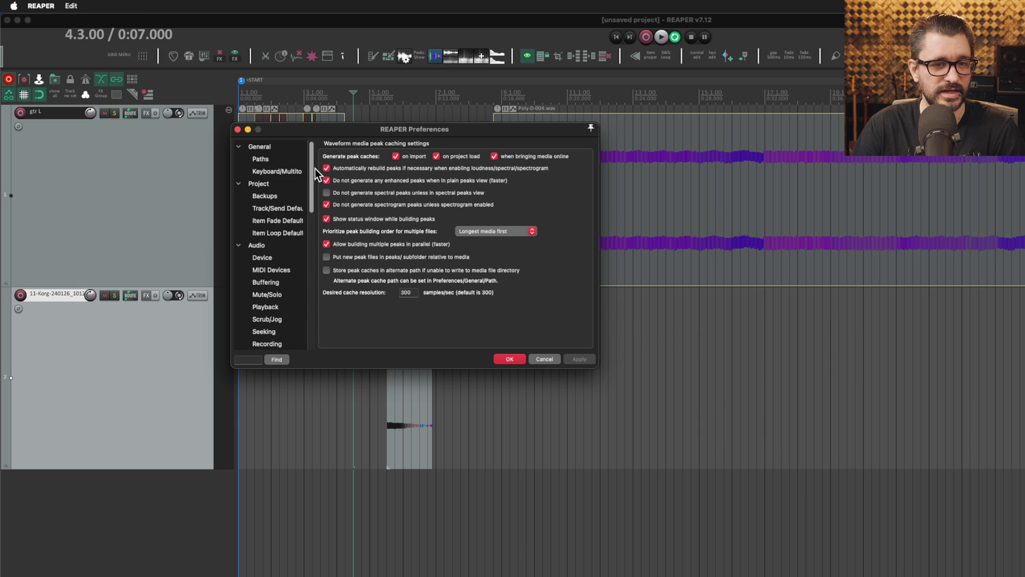
- Review the Paths and Track/Send Defaults pages, including the Fixed lane defaults choices
click(274, 162)
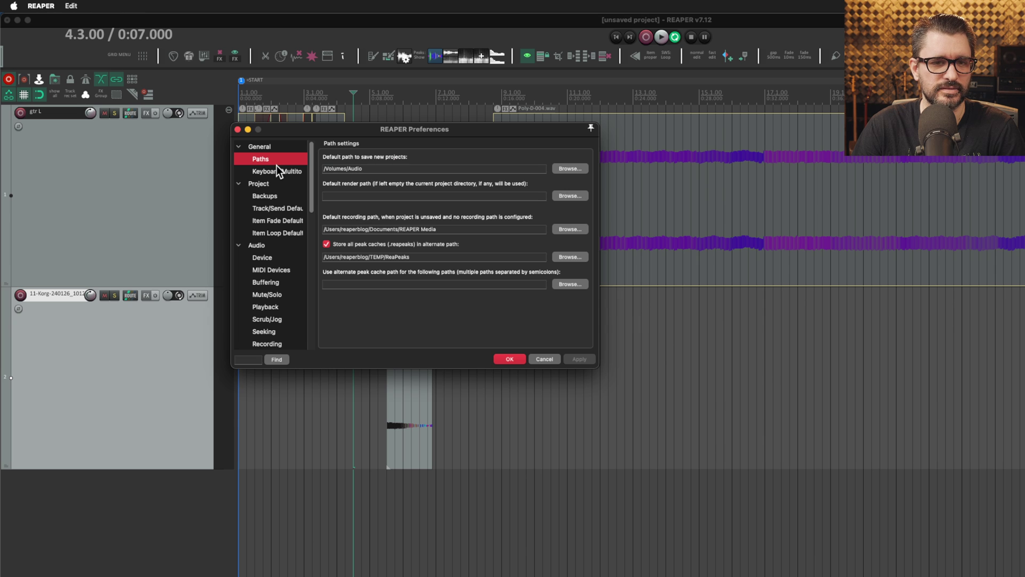
click(282, 211)
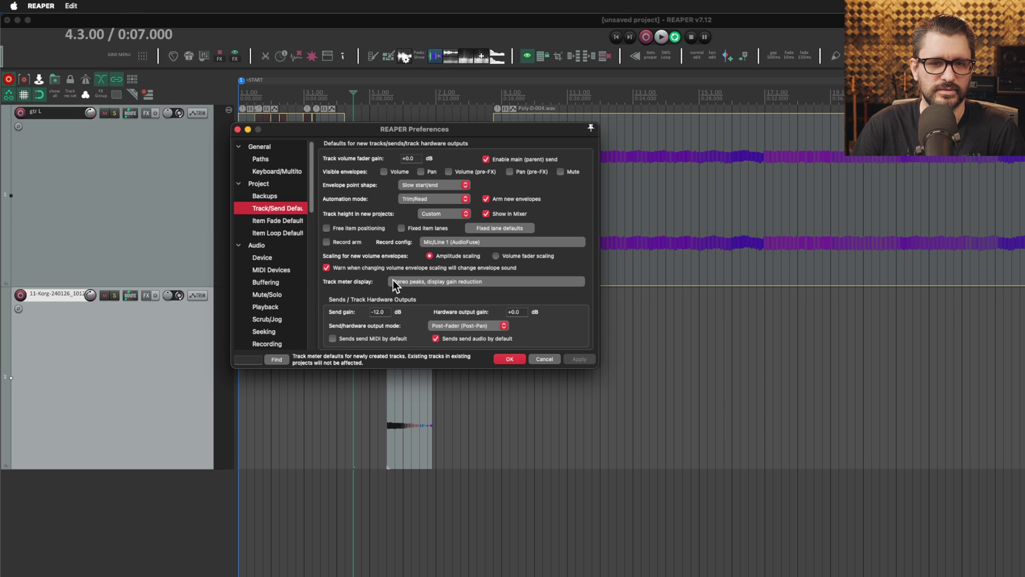
click(515, 229)
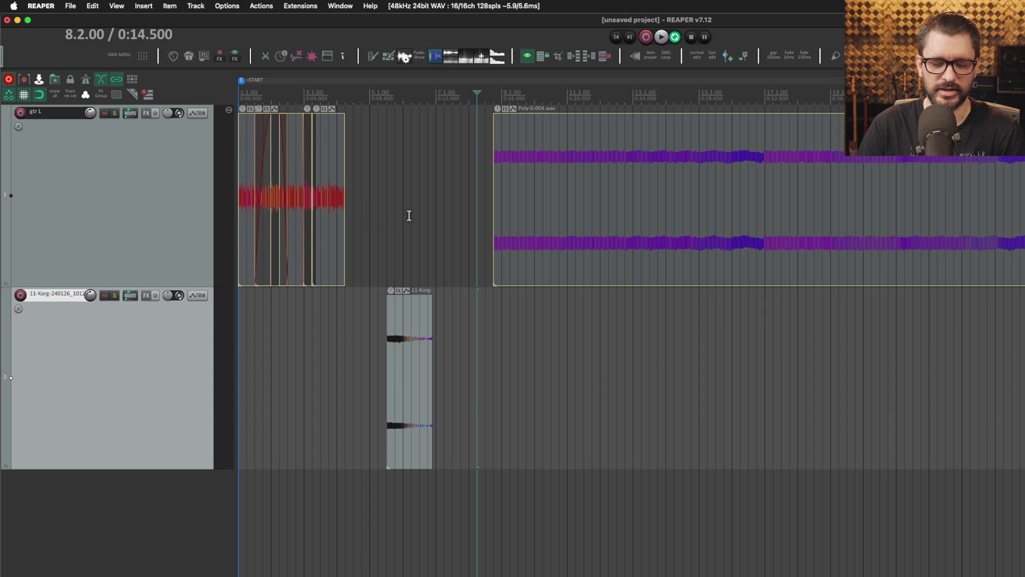
- In Project Settings, write the note 'this is a test of the notes wildcard'
key(alt+Return)
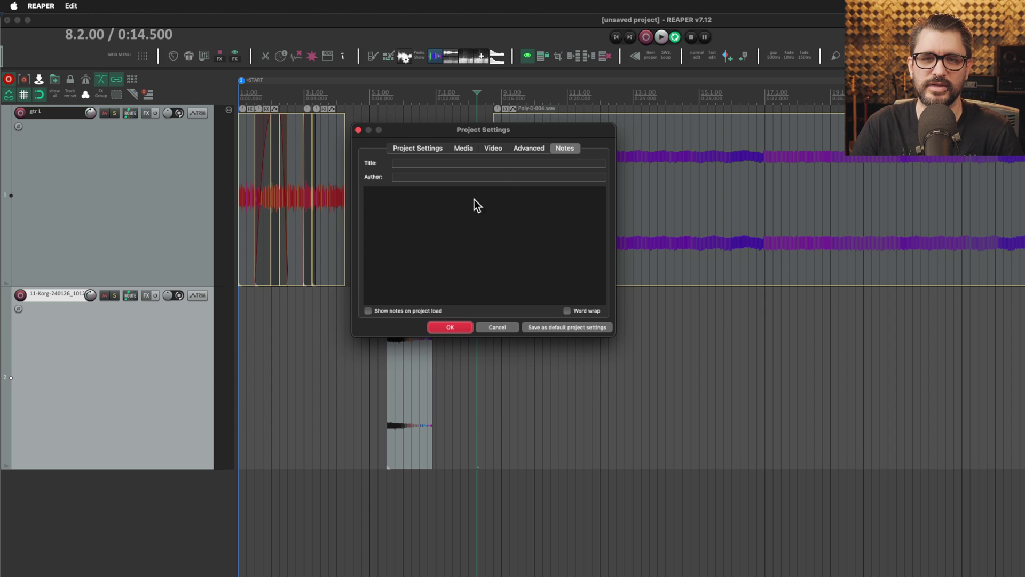
click(473, 193)
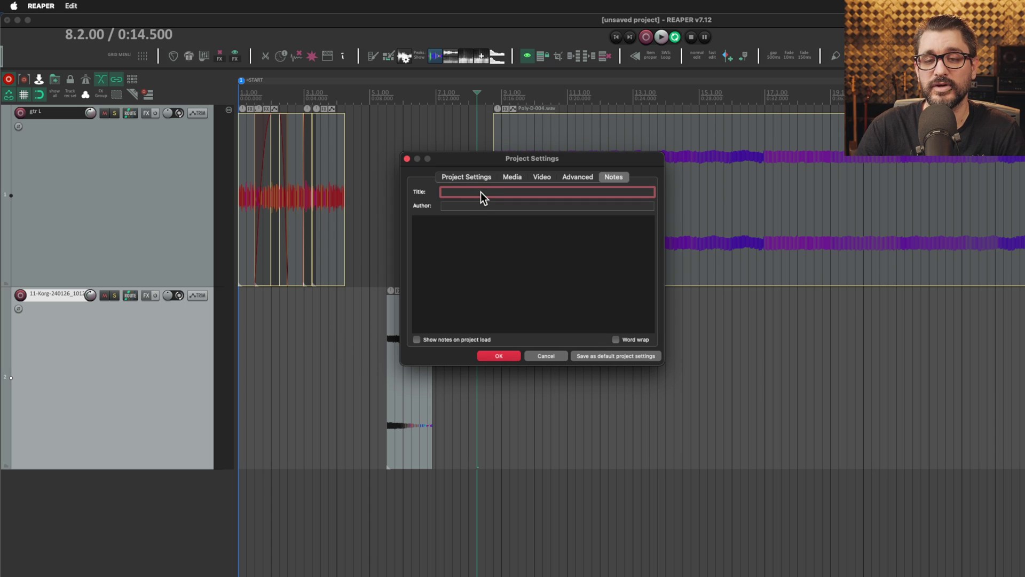
click(480, 245)
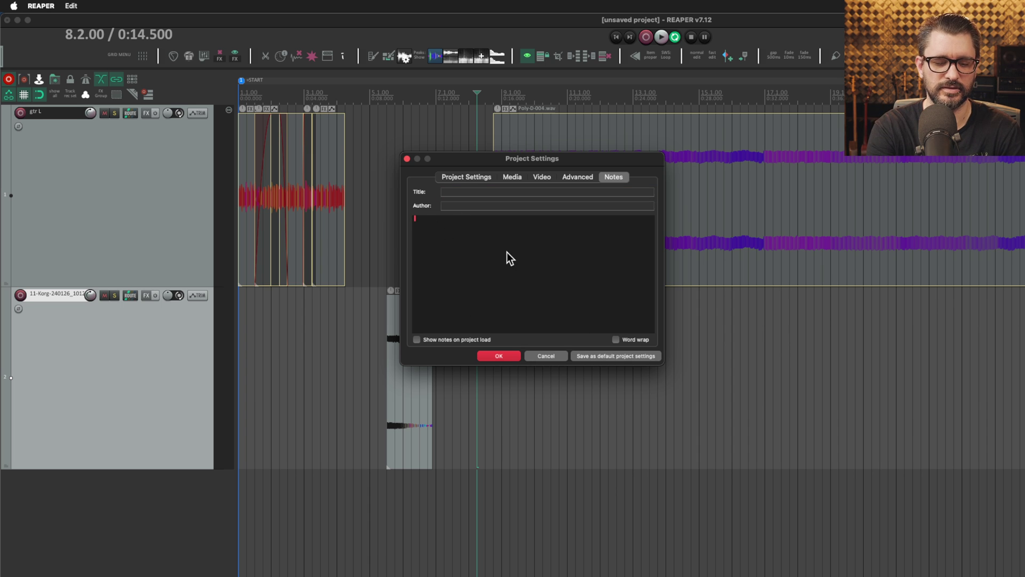
text(this is a test)
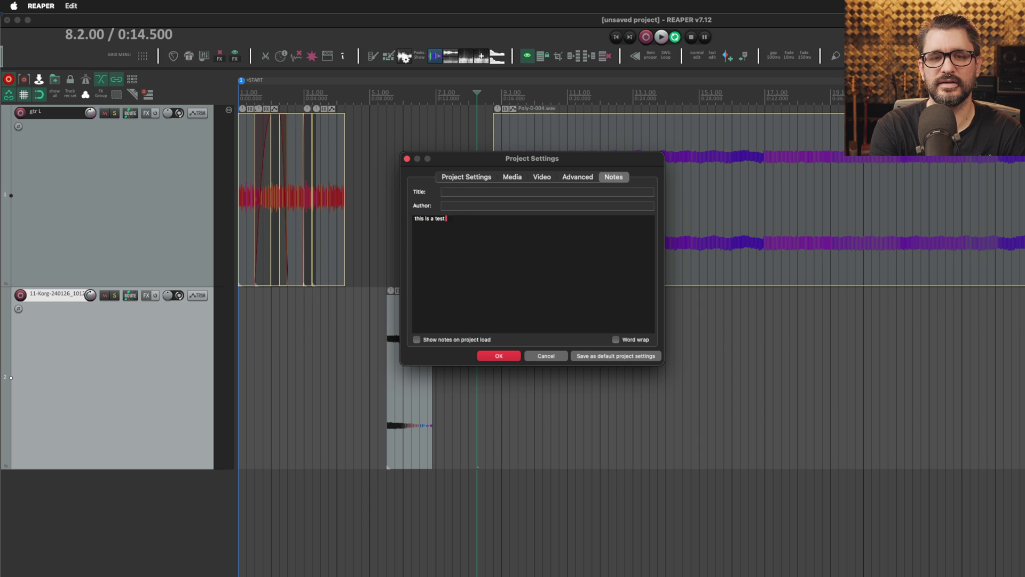
text( of the notes)
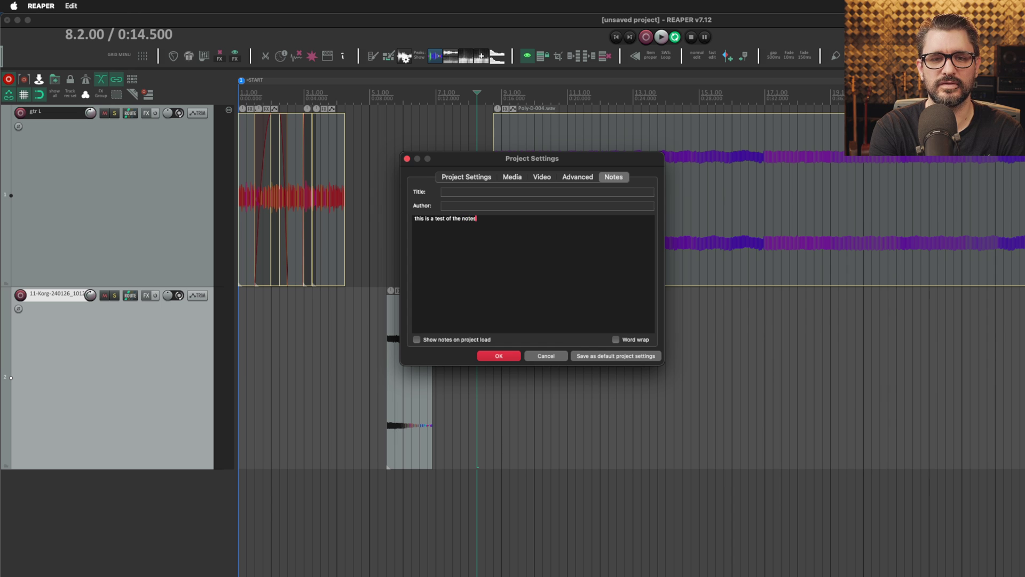
text( wildcard)
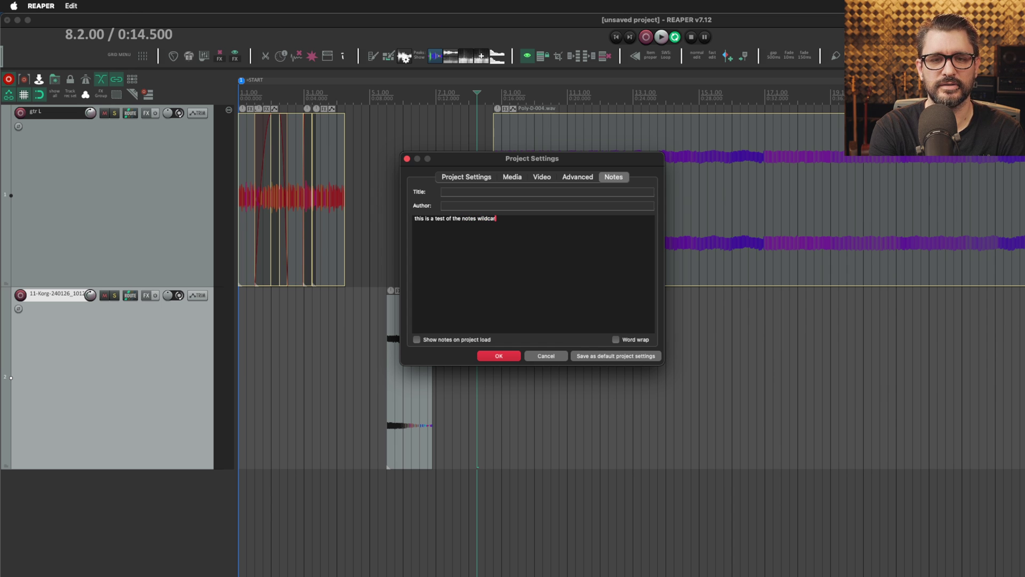
- Set the title to 'project name', enter the author's name, and confirm
click(478, 191)
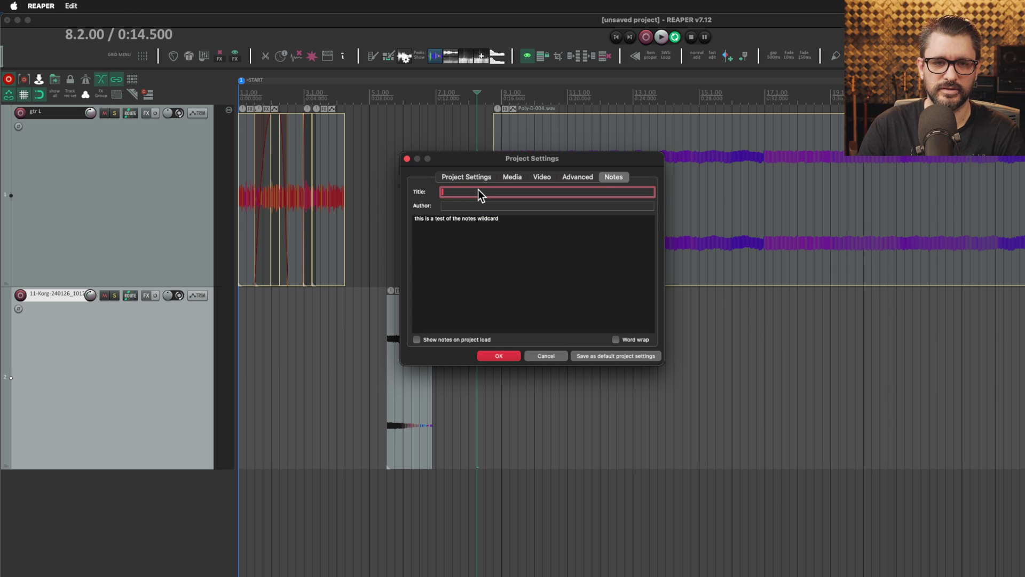
text(project name)
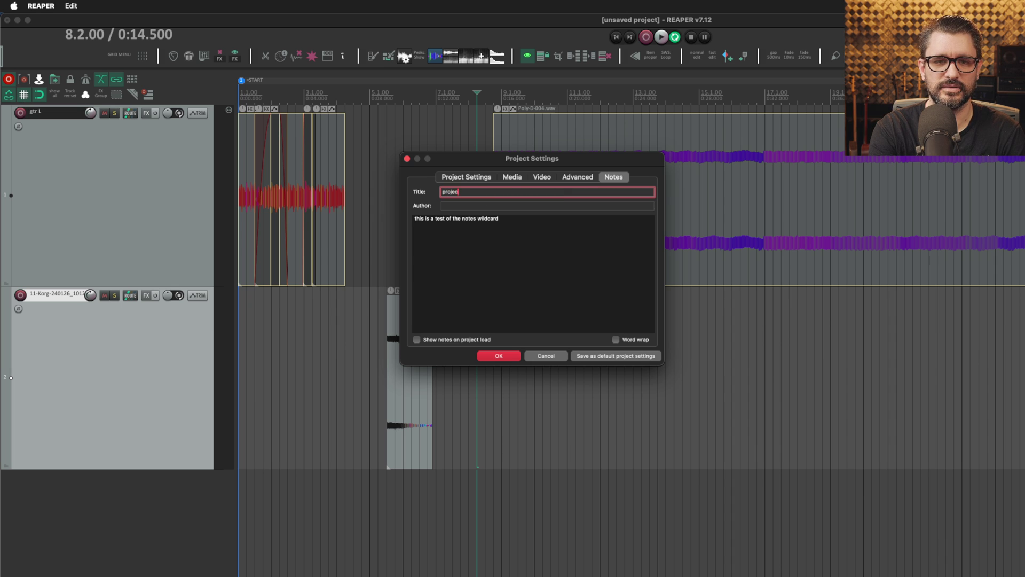
key(Tab)
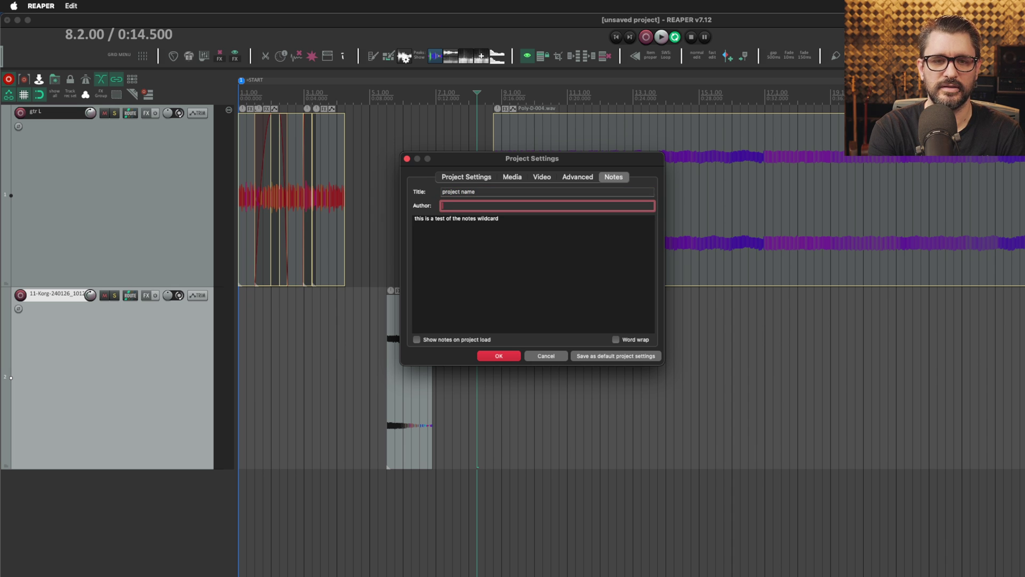
text(rea)
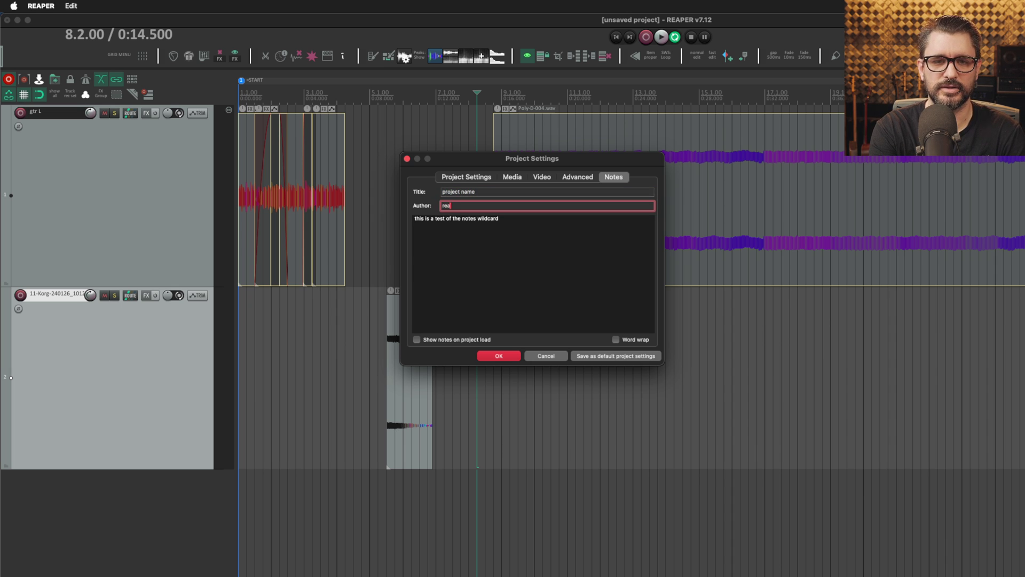
text(perblog)
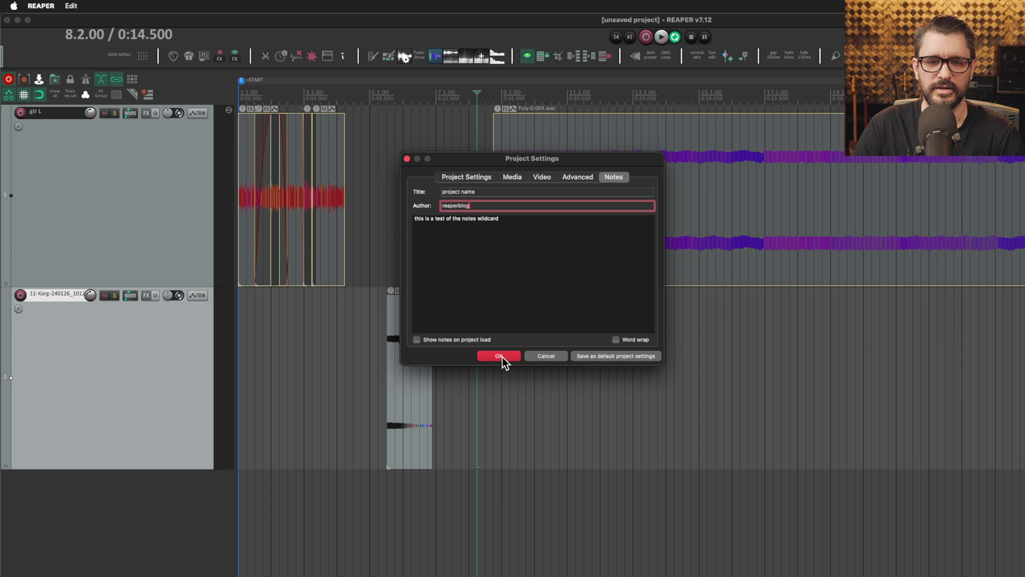
click(500, 356)
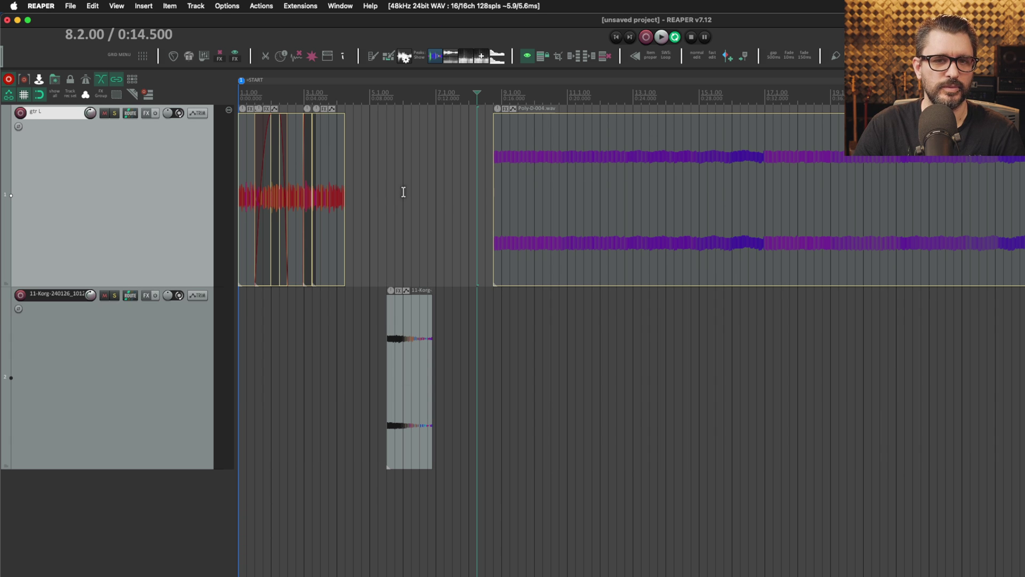
- Select the Poly-D-004.wav item, move the edit cursor to its start, and open Render settings
click(617, 201)
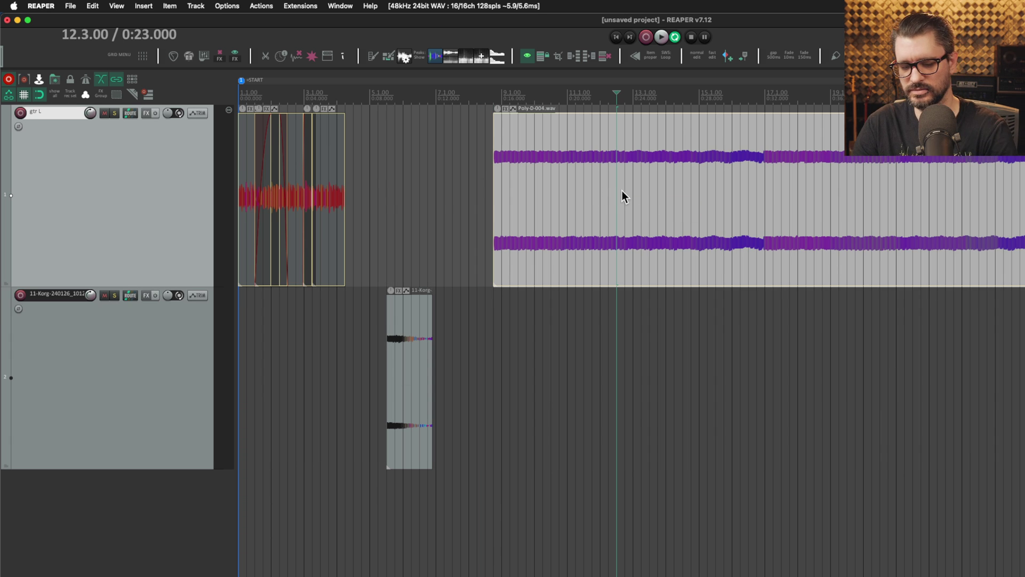
key(ctrl+Left)
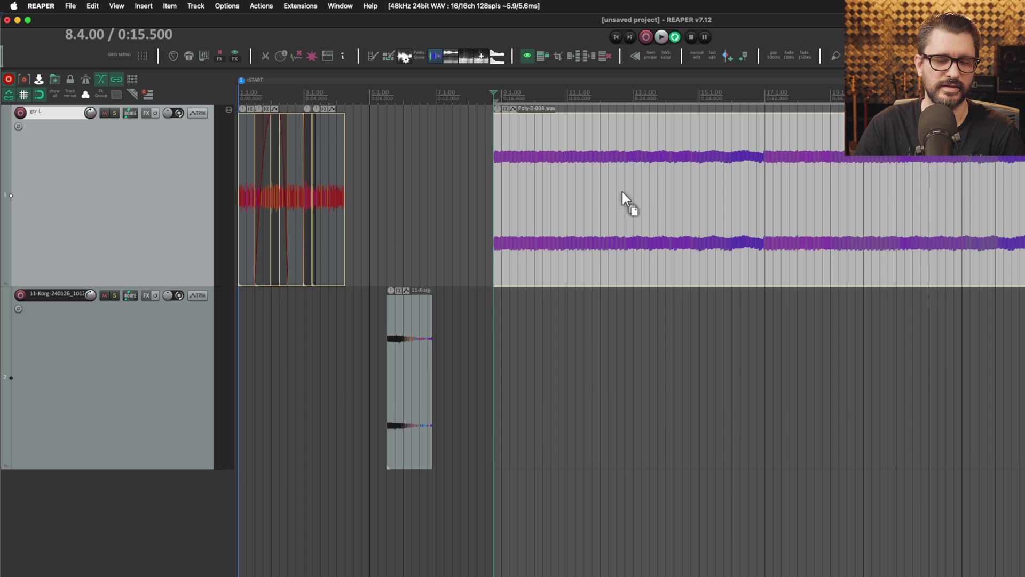
click(72, 6)
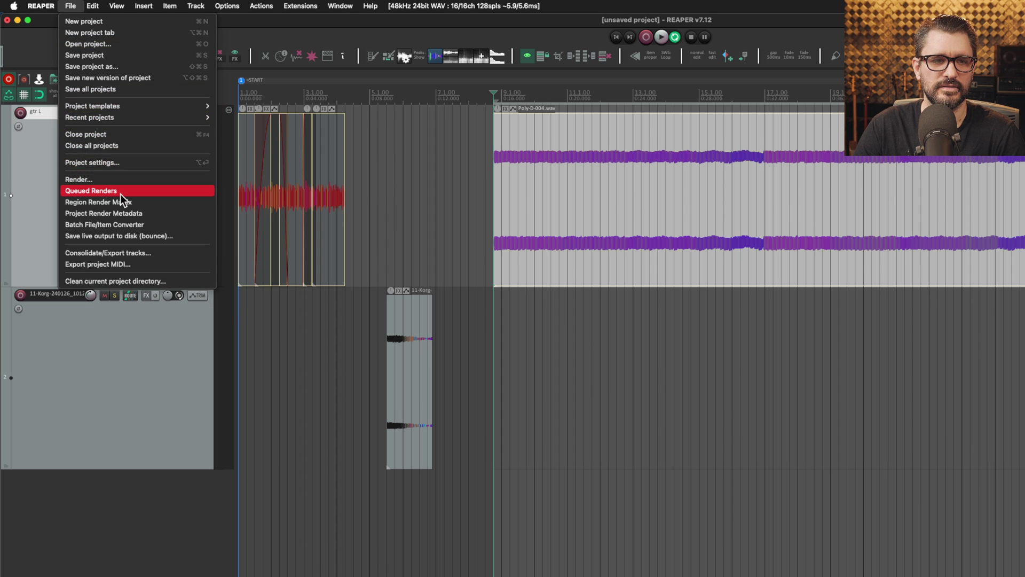
click(124, 179)
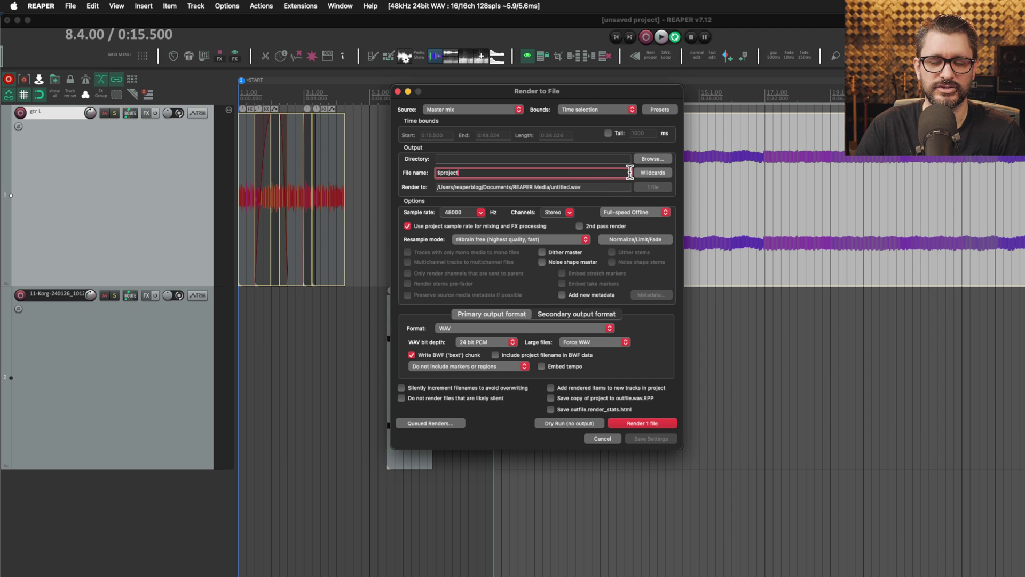
- Replace the render file name with '$author - $title'
double_click(563, 171)
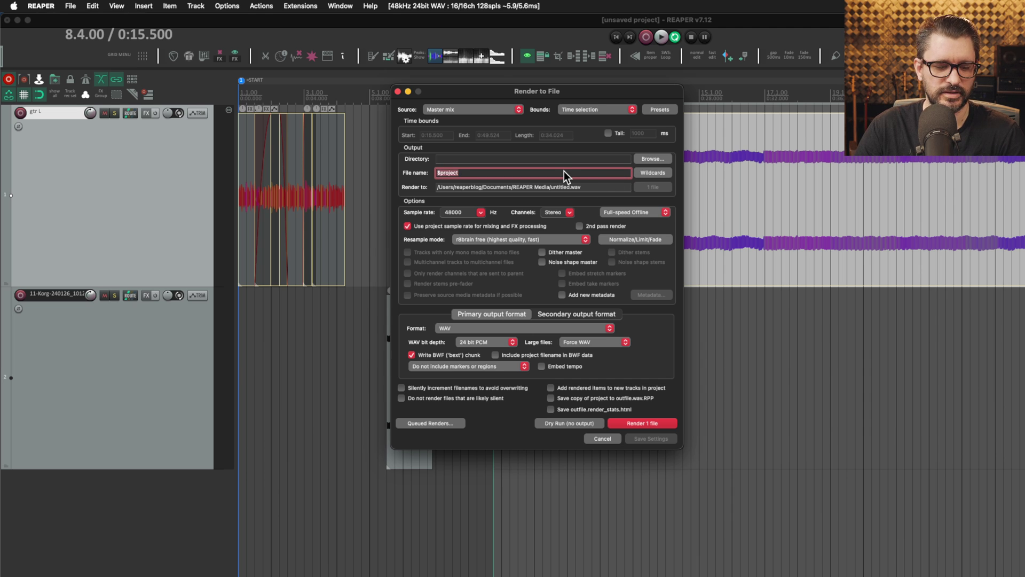
text($title)
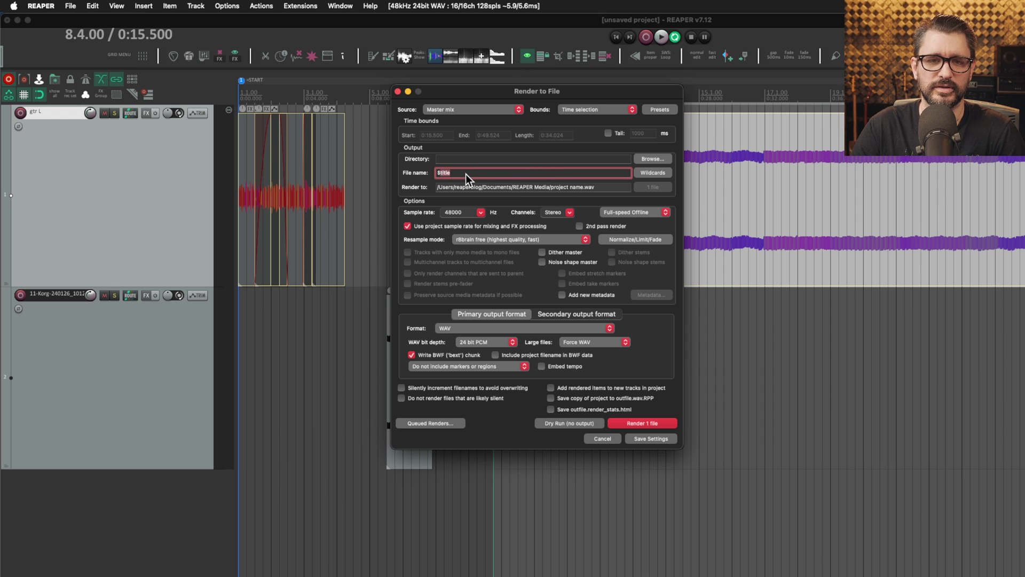
key(BackSpace)
key(BackSpace)
key(BackSpace)
key(BackSpace)
key(BackSpace)
text(autho)
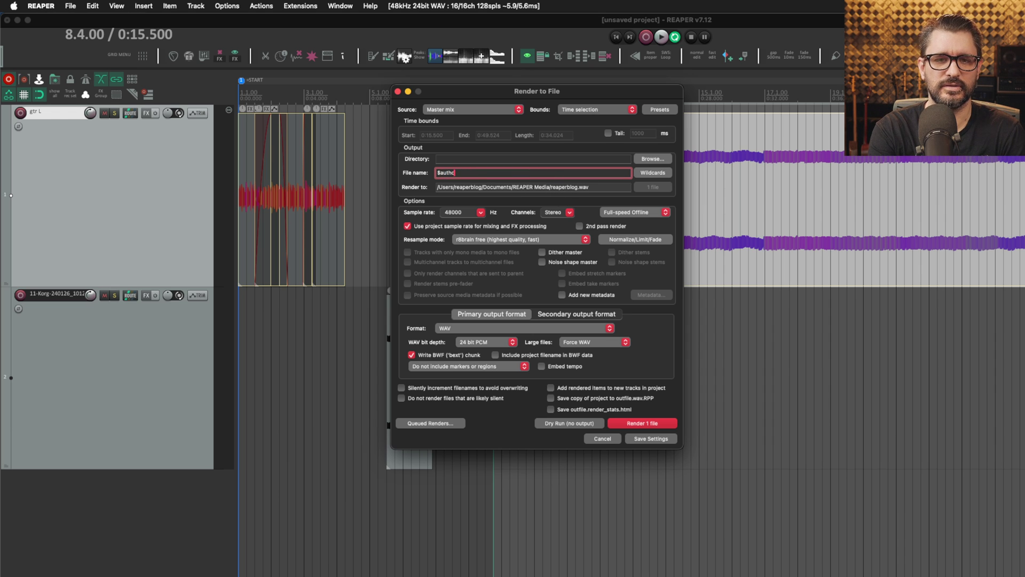
text(r)
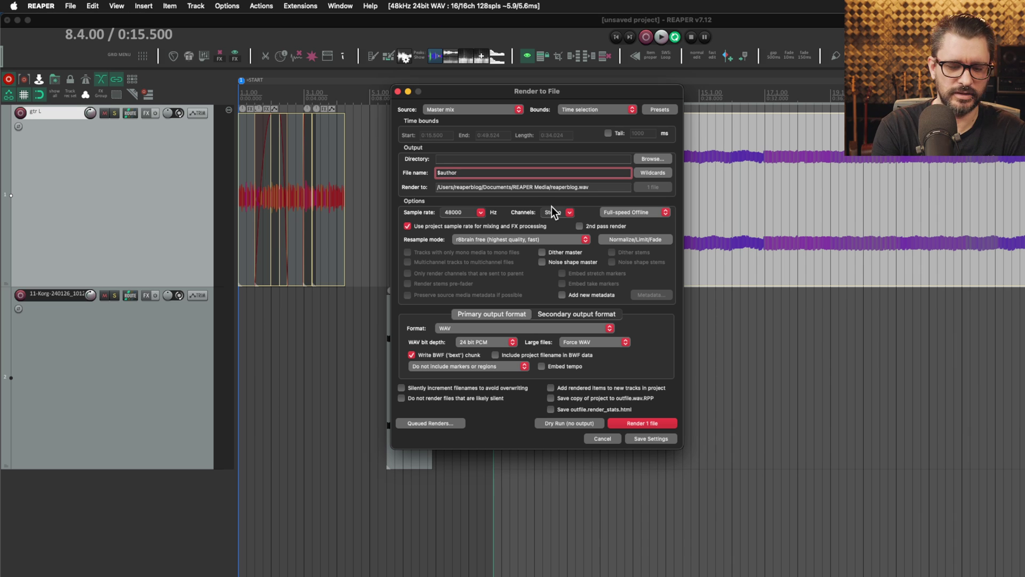
text( - $)
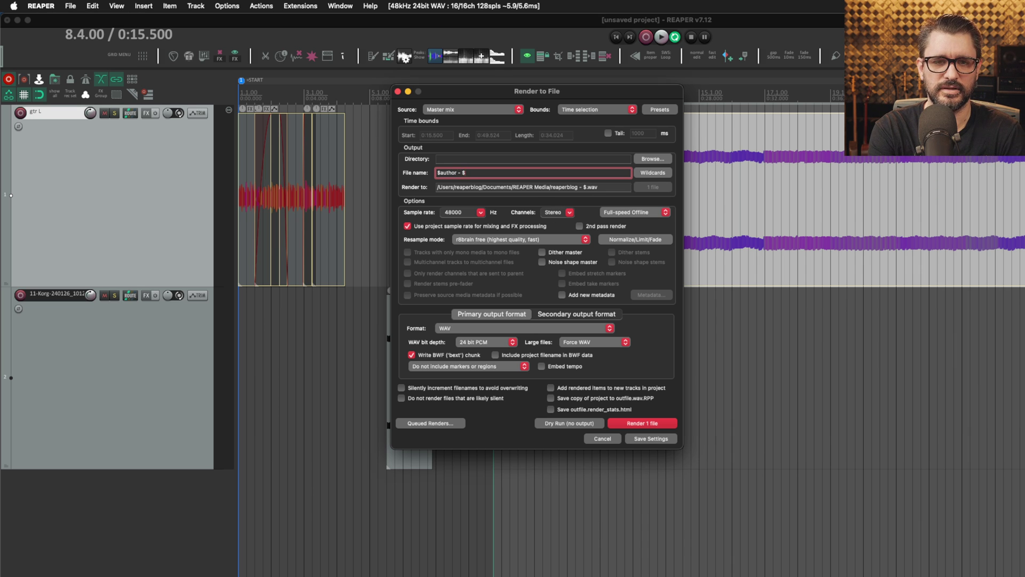
text(title)
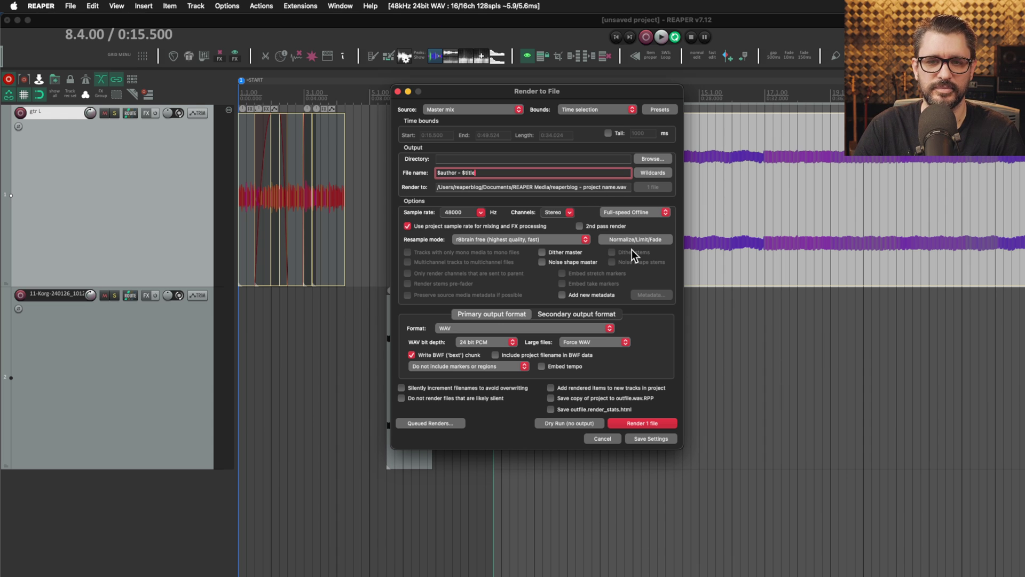
- Enable new render metadata and set Title to $title and Description to $notes
click(562, 295)
click(652, 295)
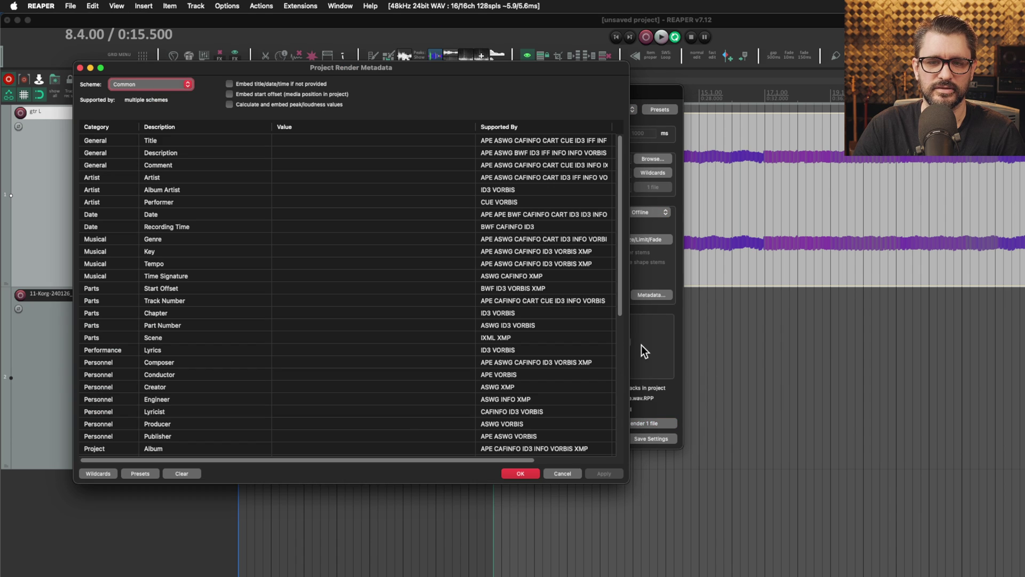
double_click(277, 141)
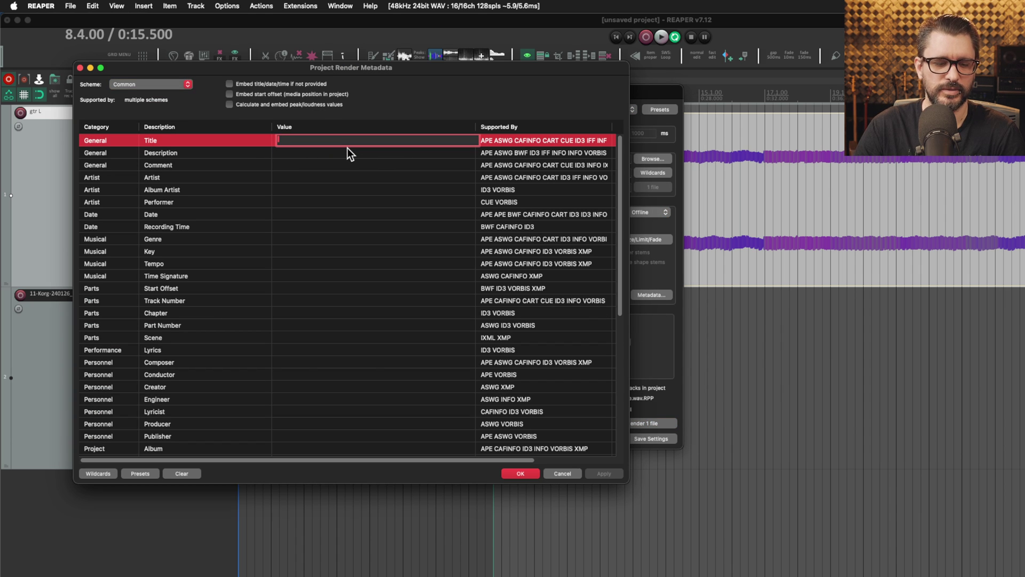
text($title)
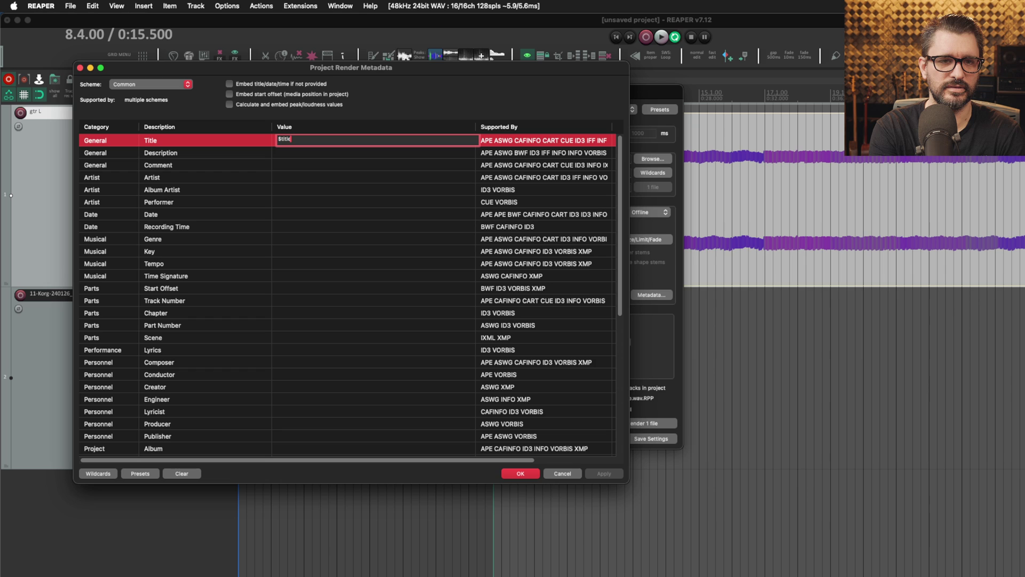
key(Tab)
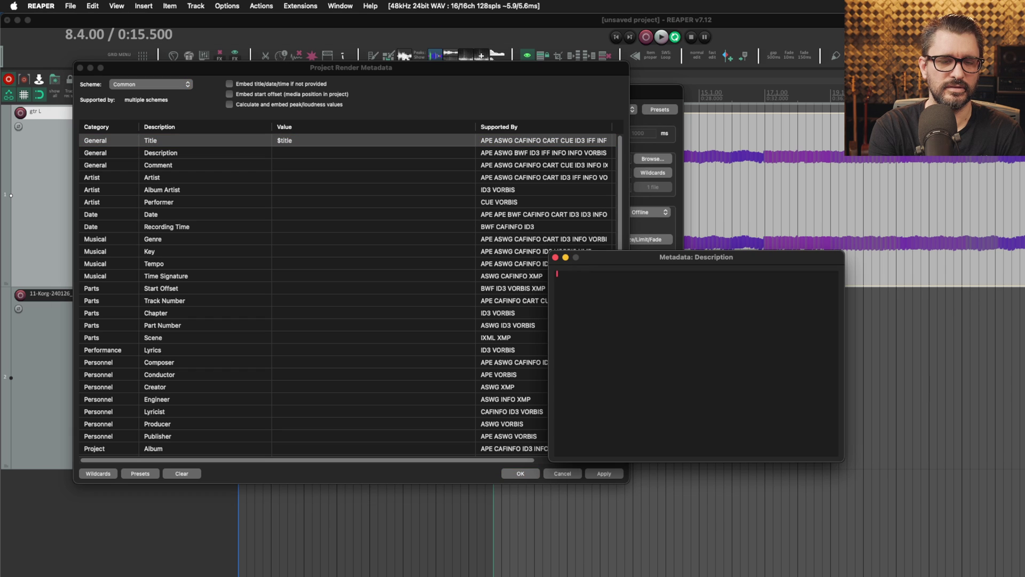
text($notes)
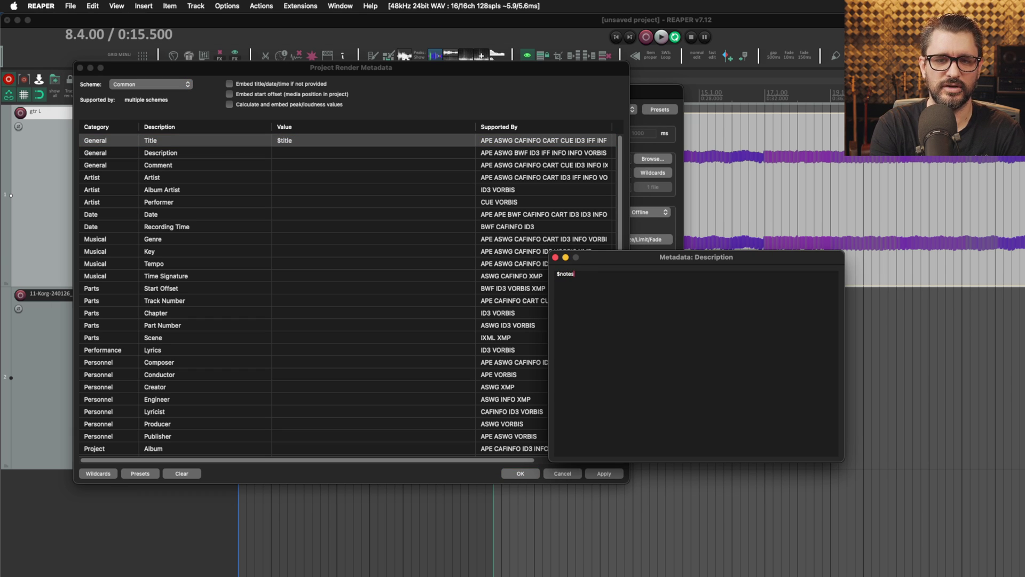
- Set Comment to $notes and Artist to $author, then confirm the metadata
key(Tab)
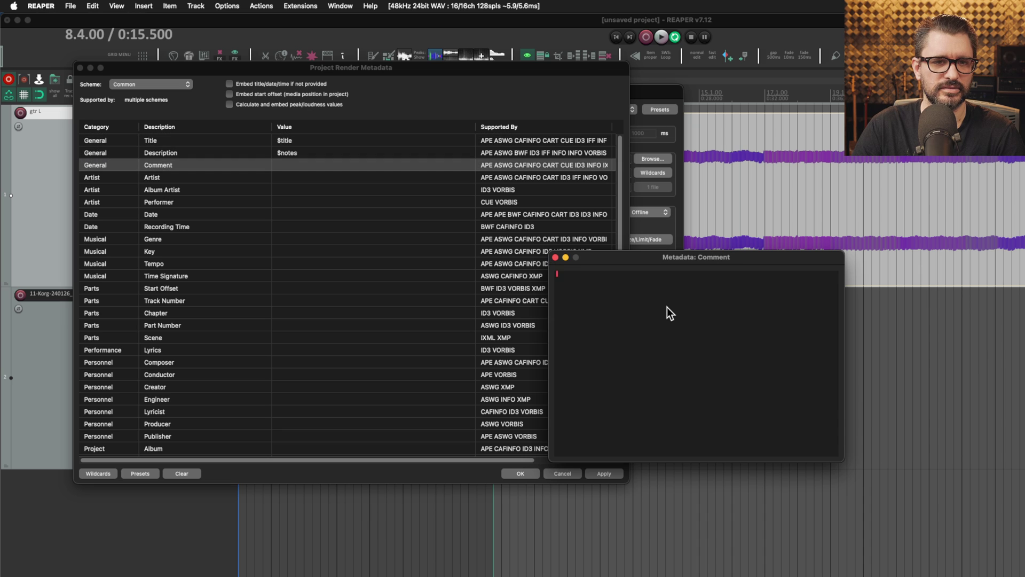
text($notes)
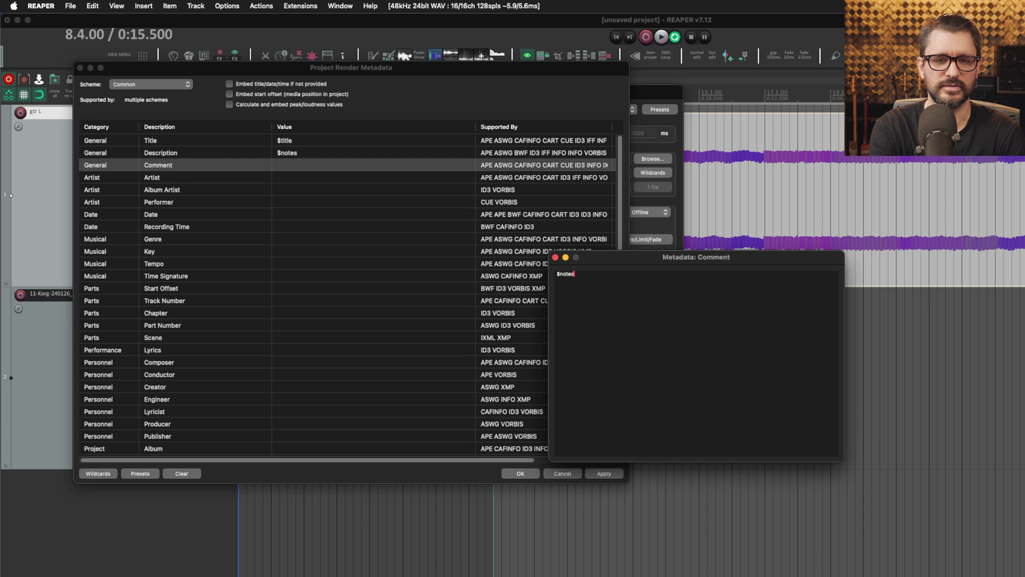
click(318, 177)
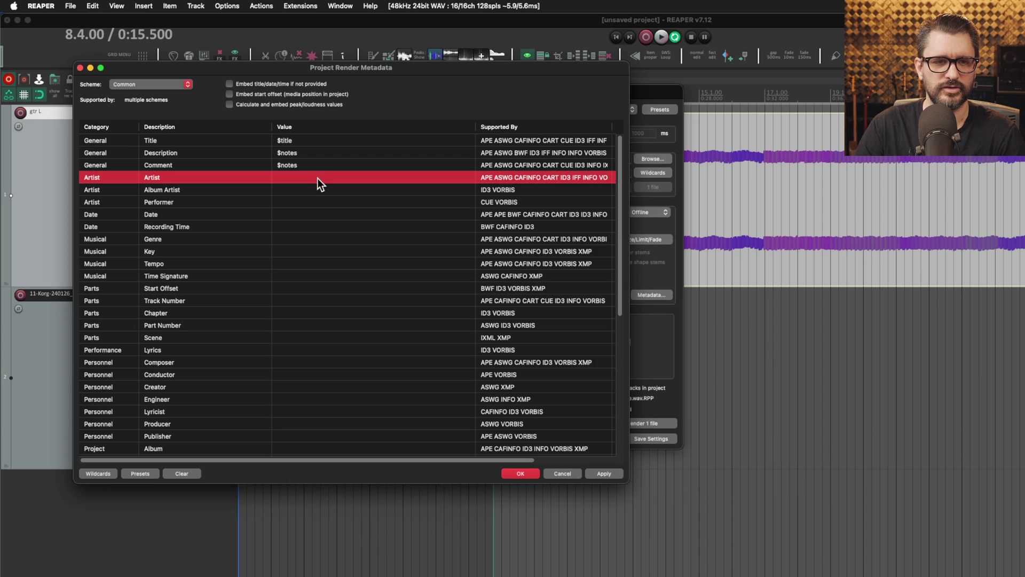
click(318, 177)
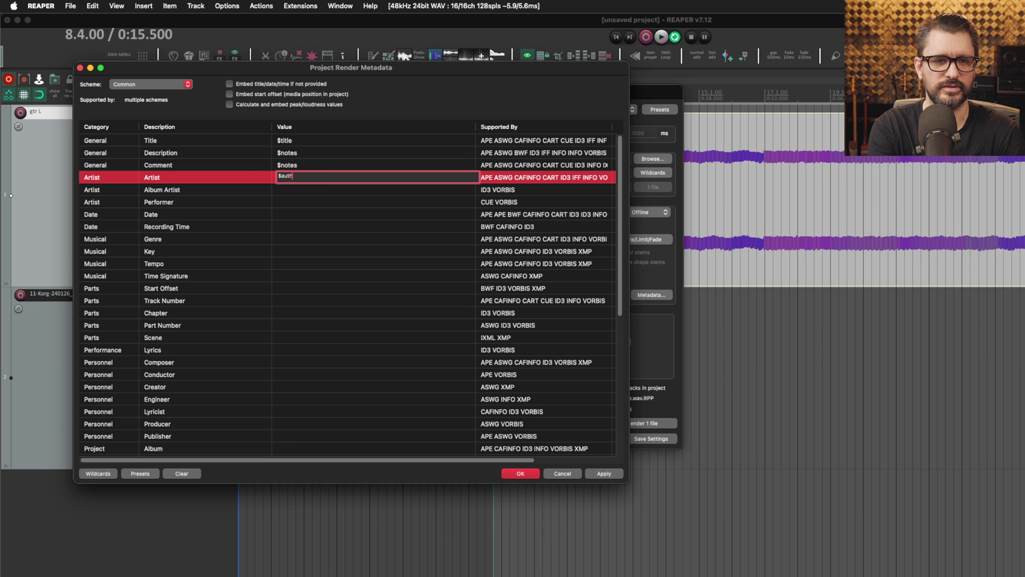
key(Return)
click(520, 473)
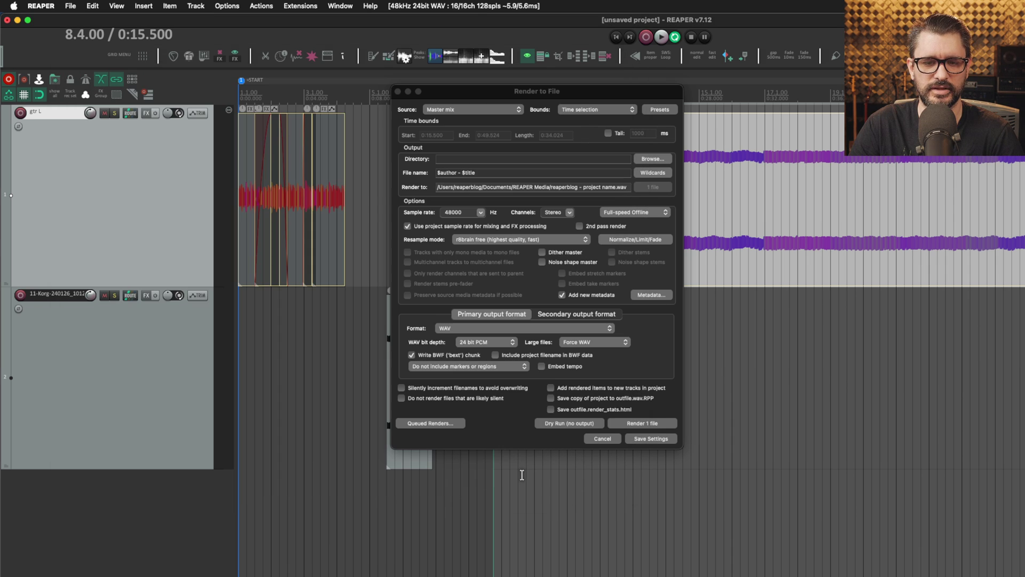
- Render the file and drag the new WAV onto the first track
click(661, 422)
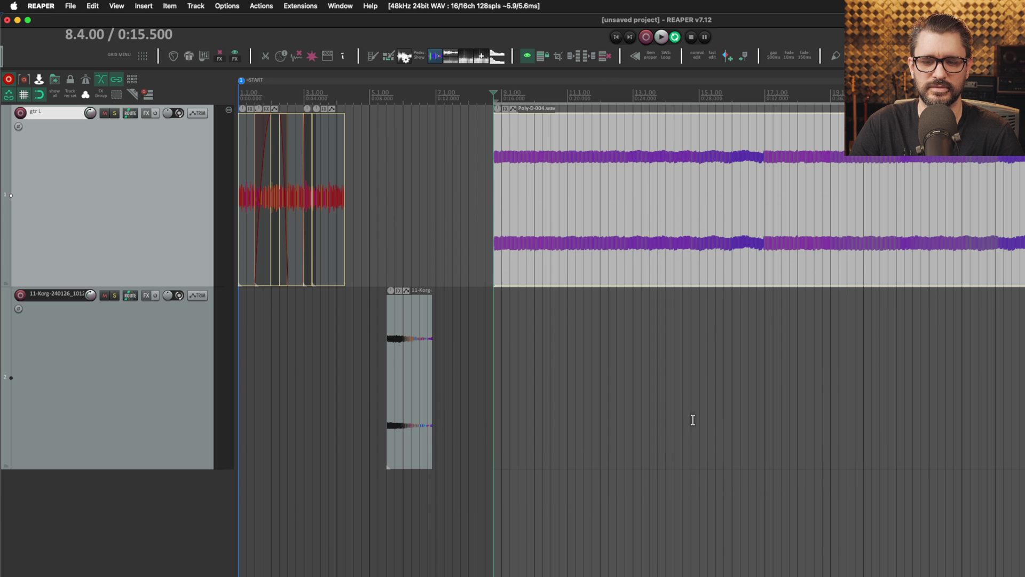
key(super+h)
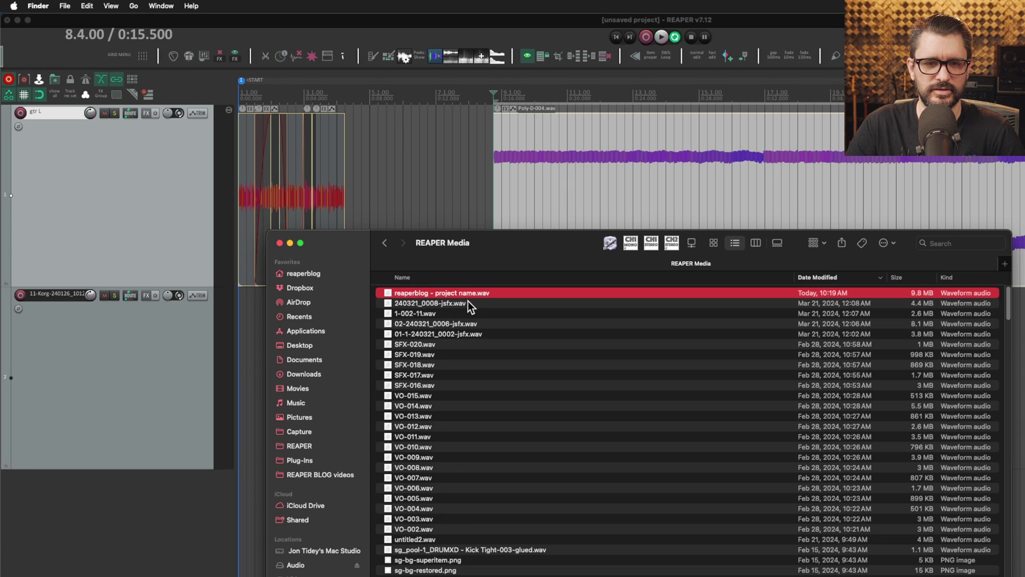
drag(466, 294, 411, 374)
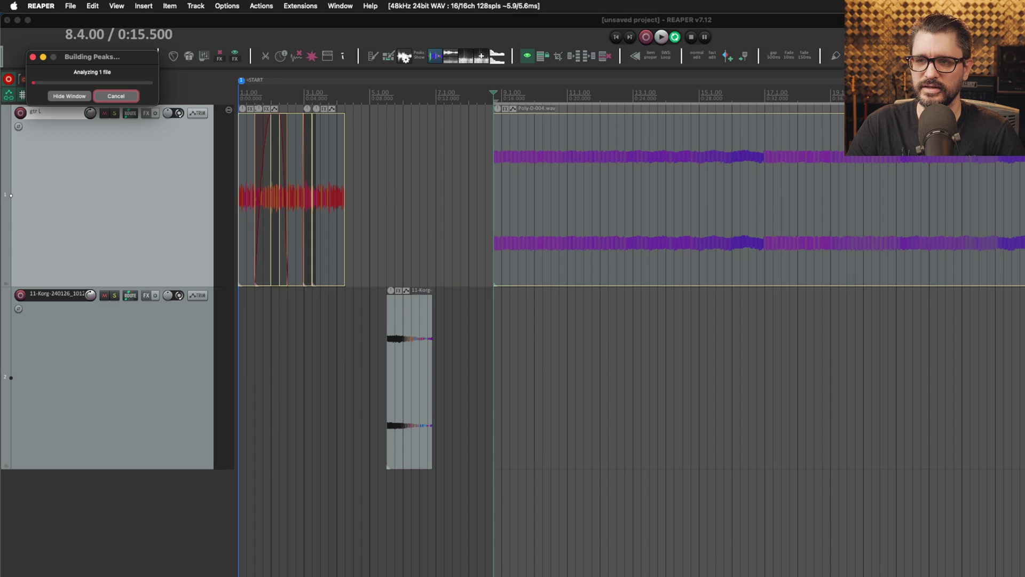
- Show the rendered item's source properties with its embedded title, artist and notes
scroll(721, 204, right, 5)
click(705, 216)
click(515, 204)
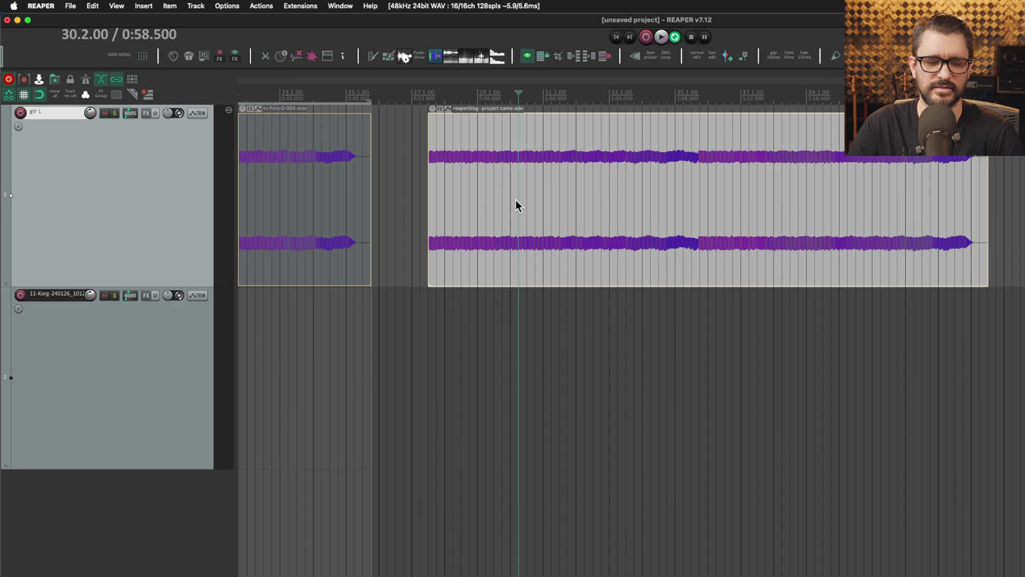
right_click(515, 203)
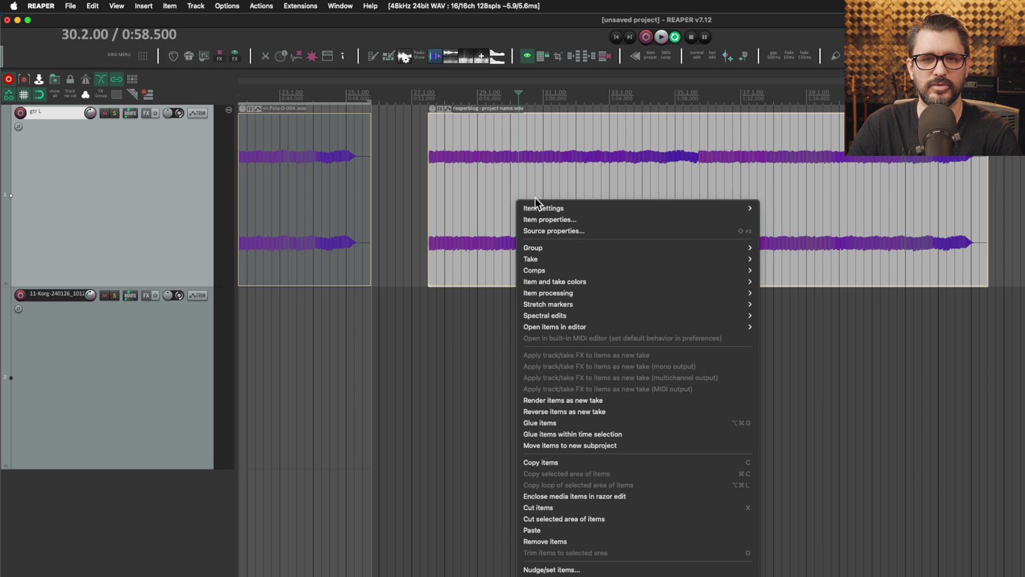
click(573, 231)
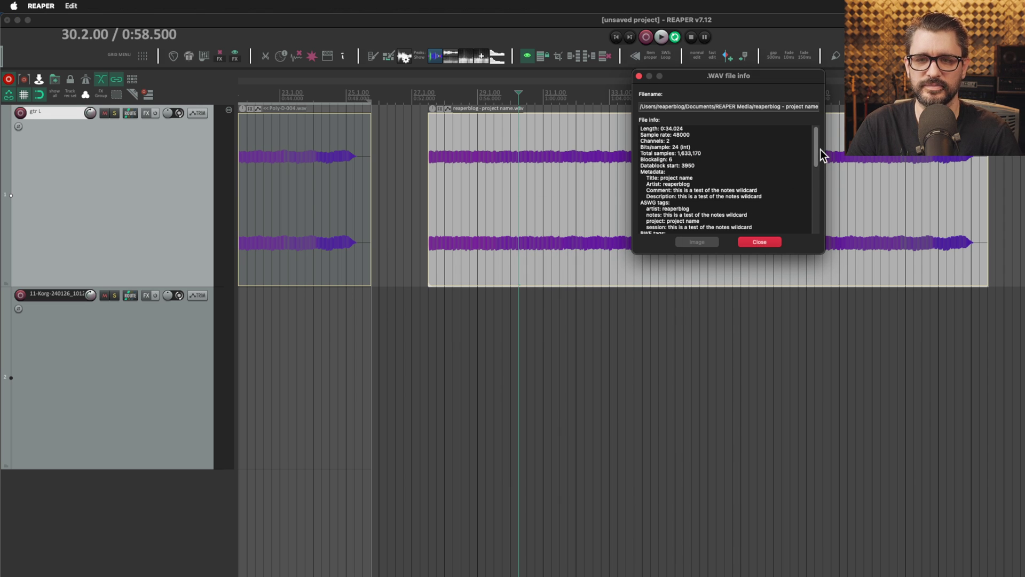
drag(817, 143, 818, 149)
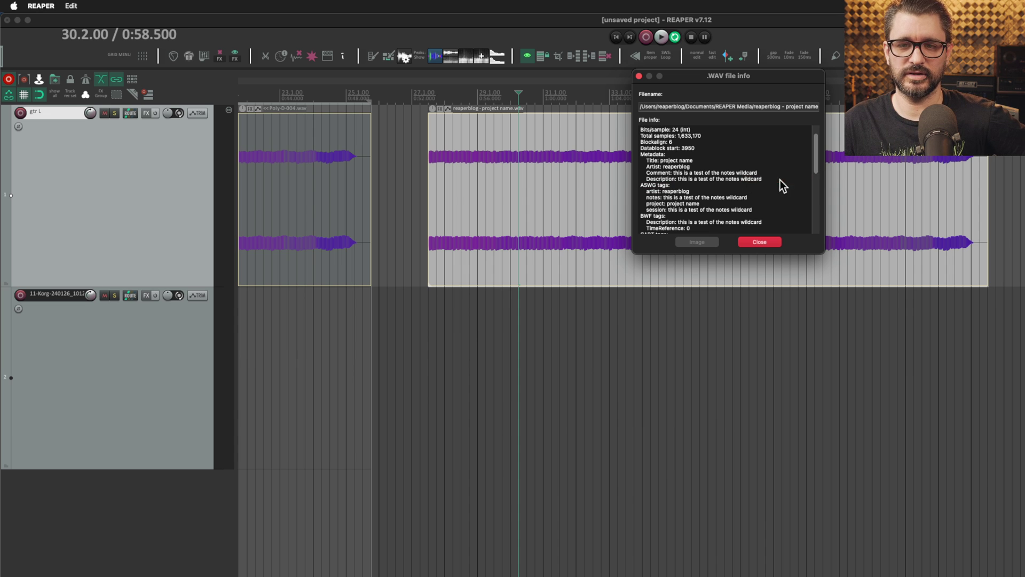
mouse_move(816, 163)
mouse_down()
mouse_move(815, 223)
mouse_move(813, 150)
mouse_up()
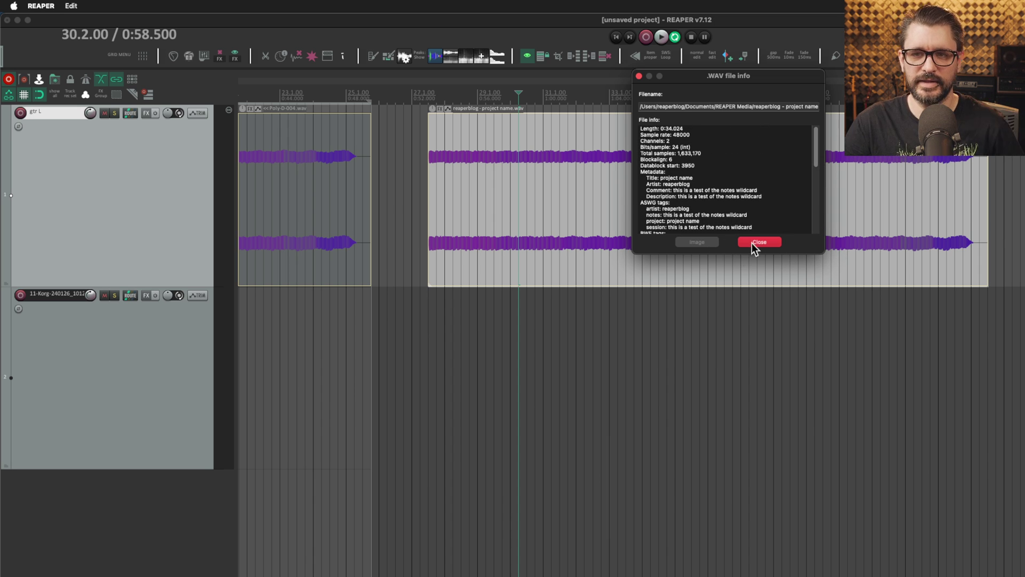